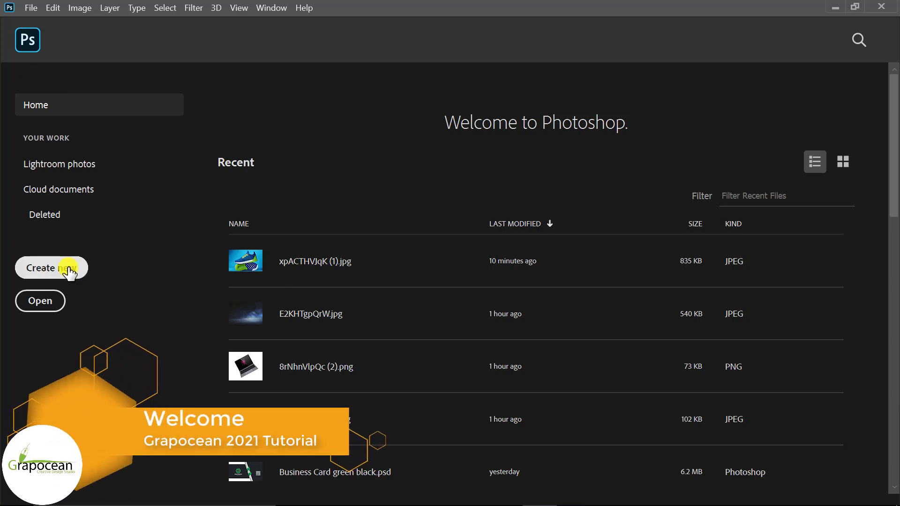
# Step: Create a blank 1000 × 350 px, 300 ppi document named Banner Design
pyautogui.click(69, 270)
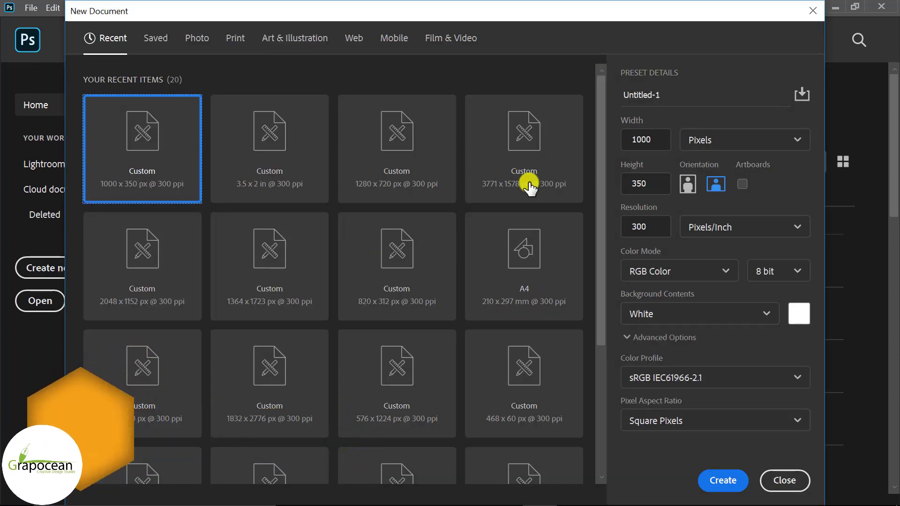
pyautogui.click(672, 95)
pyautogui.write('Banner De')
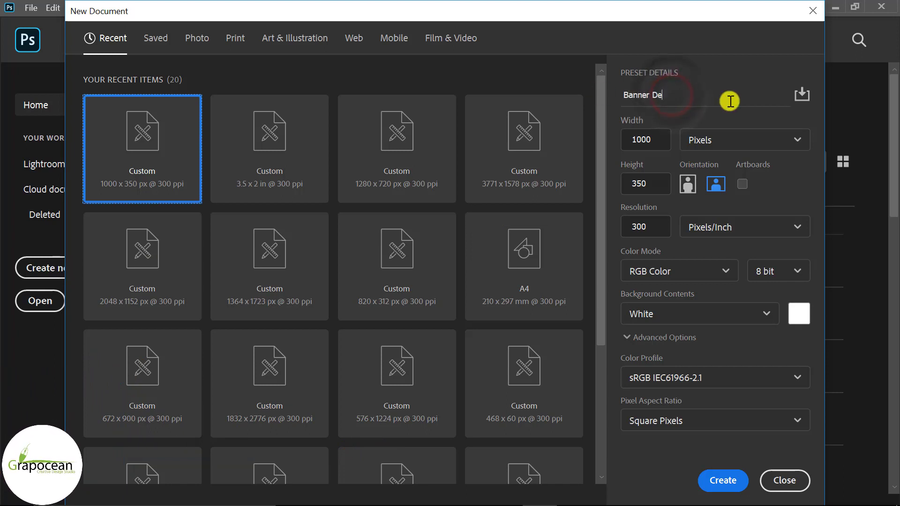
pyautogui.write('sign')
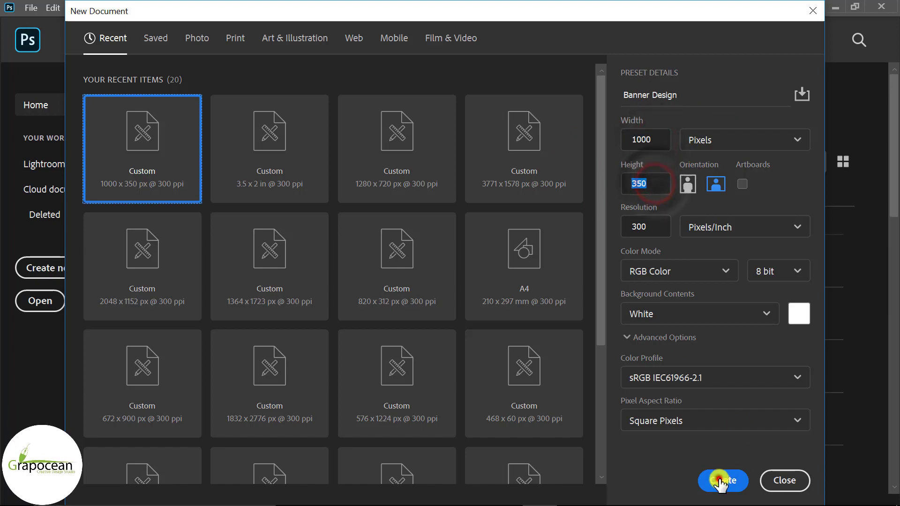
pyautogui.click(723, 479)
pyautogui.click(791, 218)
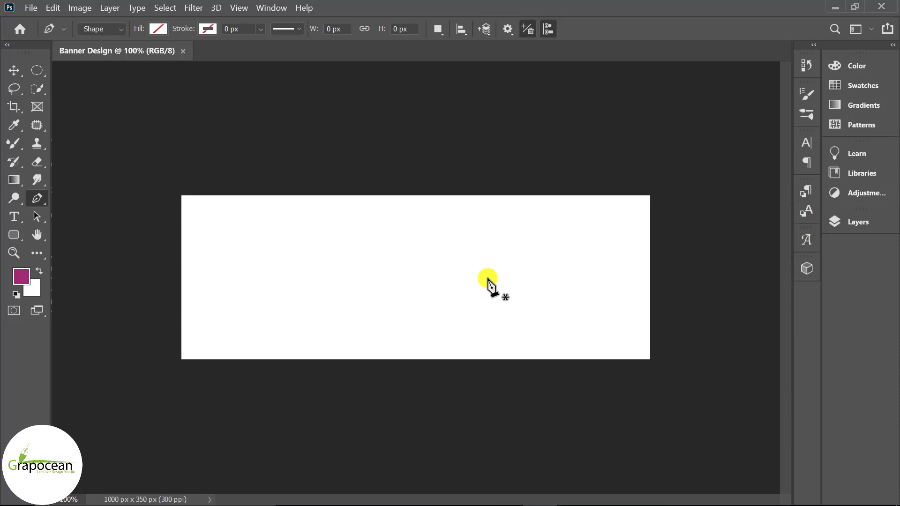
# Step: Open the blue sneaker PNG image
pyautogui.click(31, 7)
pyautogui.click(46, 32)
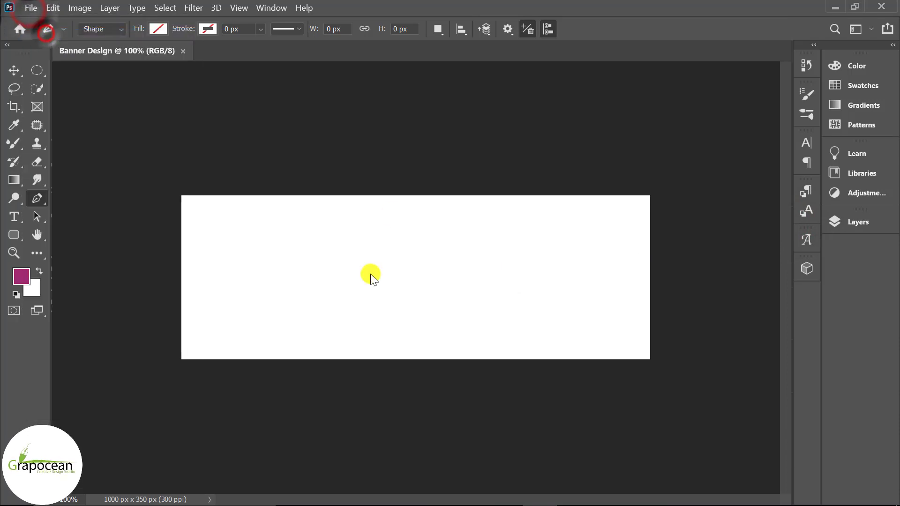
pyautogui.click(164, 101)
pyautogui.click(681, 396)
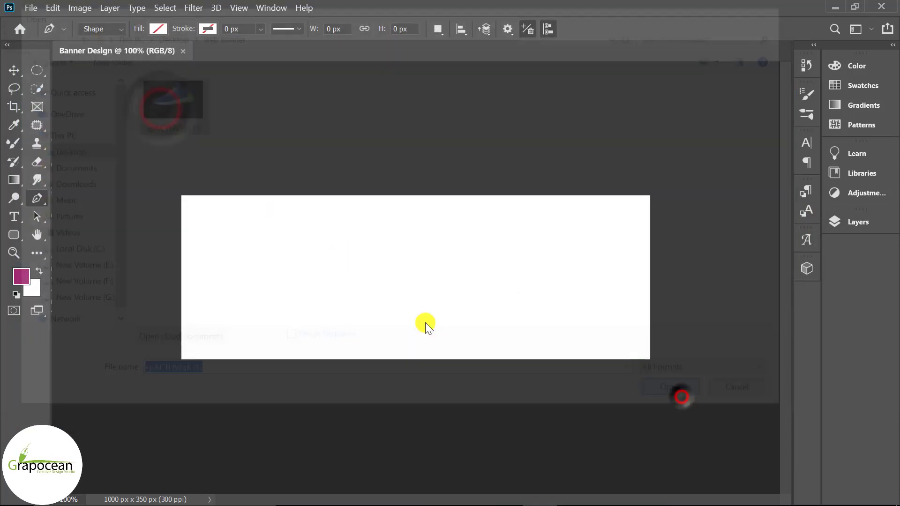
# Step: Move the sneaker into Banner Design, scaled to about 58% and placed right of centre
pyautogui.click(14, 70)
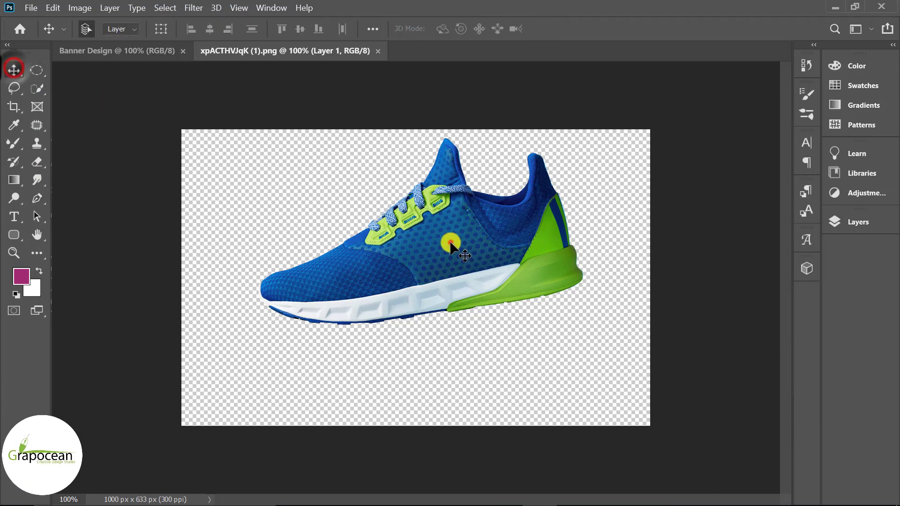
pyautogui.moveTo(449, 241)
pyautogui.mouseDown()
pyautogui.moveTo(479, 283)
pyautogui.moveTo(502, 294)
pyautogui.mouseUp()
pyautogui.hotkey('ctrl', 't')
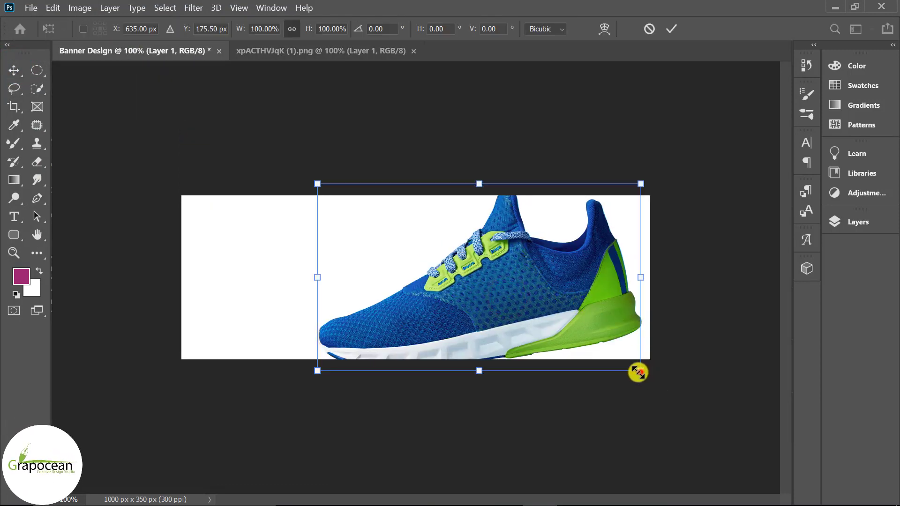
pyautogui.moveTo(638, 373); pyautogui.dragTo(555, 366)
pyautogui.moveTo(479, 293); pyautogui.dragTo(506, 302)
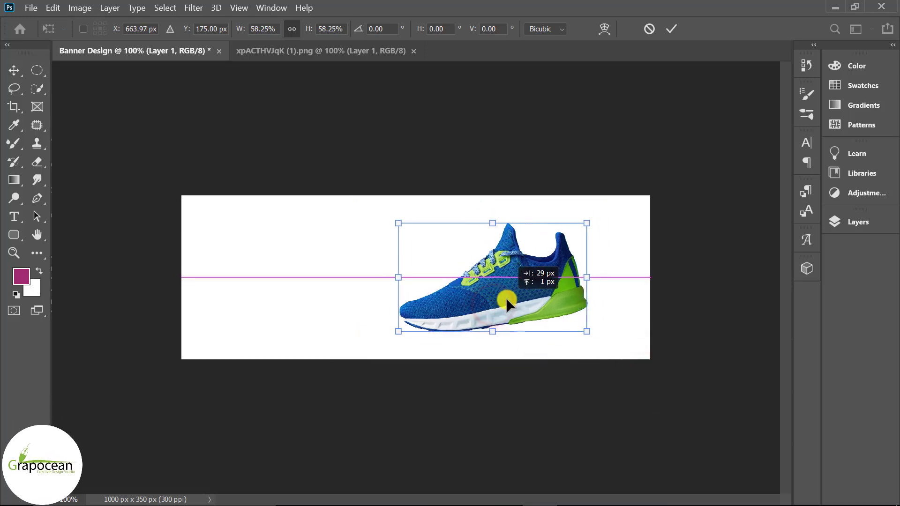
pyautogui.click(672, 29)
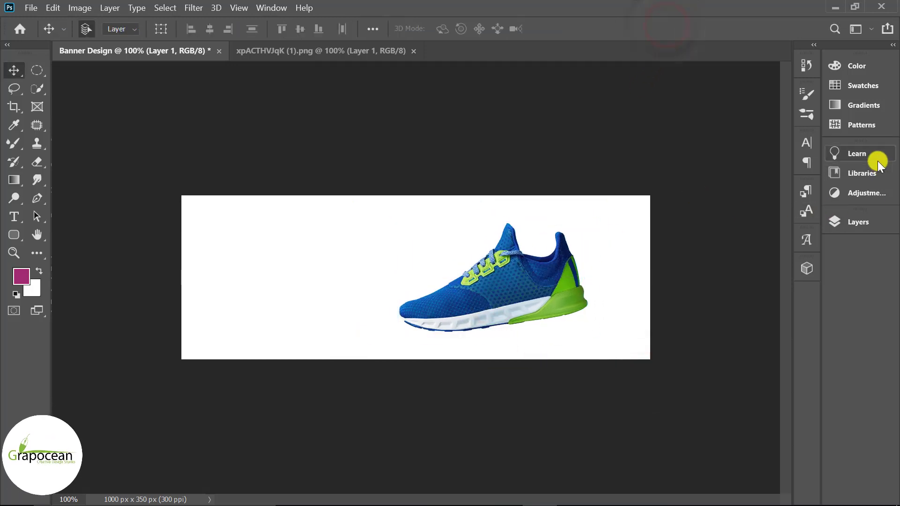
pyautogui.click(875, 222)
# Step: Add a dark blue Solid Color fill sampled from the shoe above Background, and duplicate Layer 1
pyautogui.click(752, 312)
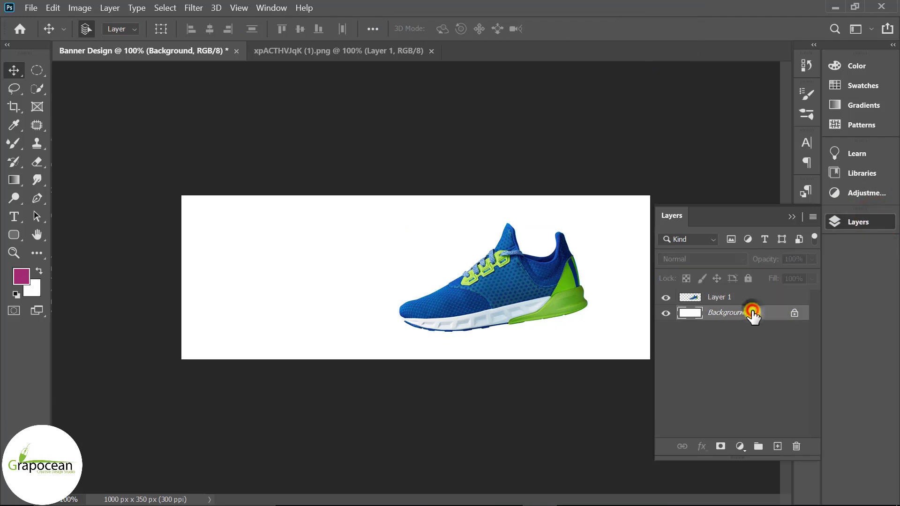
pyautogui.click(741, 446)
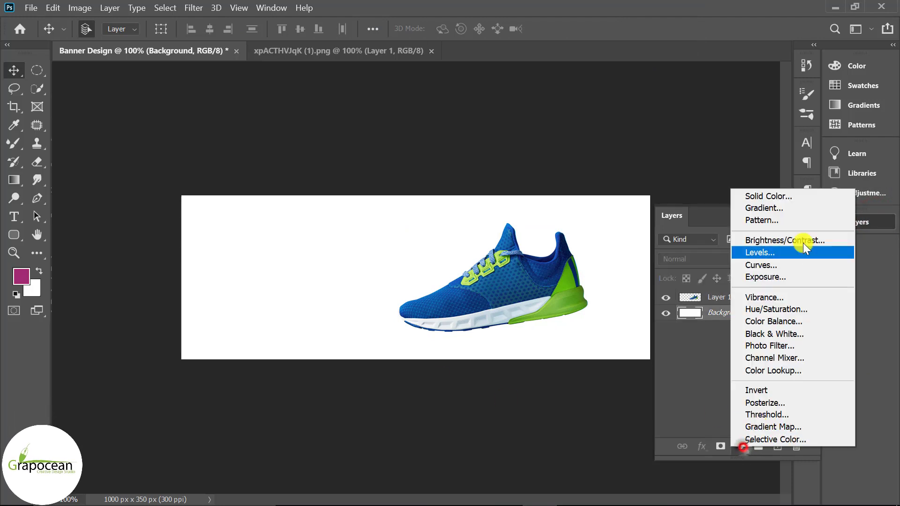
pyautogui.click(794, 197)
pyautogui.moveTo(686, 230); pyautogui.dragTo(708, 370)
pyautogui.click(524, 286)
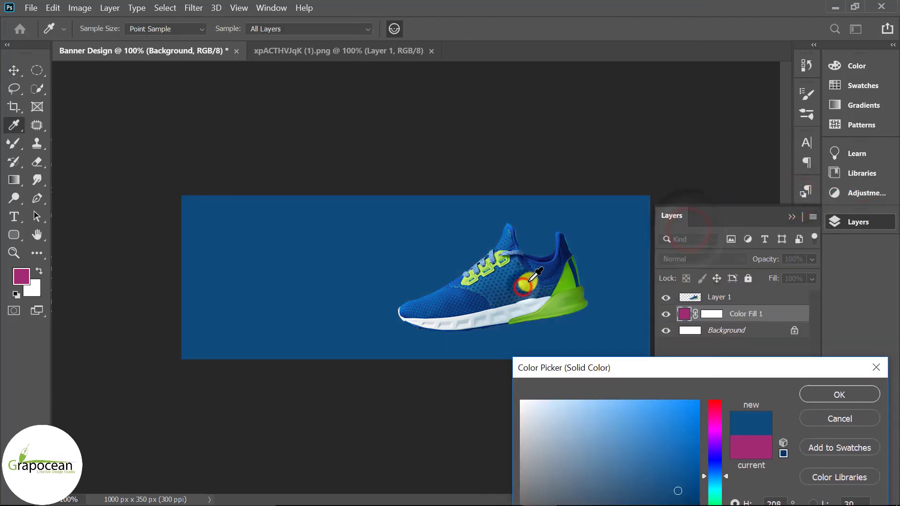
pyautogui.moveTo(511, 287); pyautogui.dragTo(544, 277)
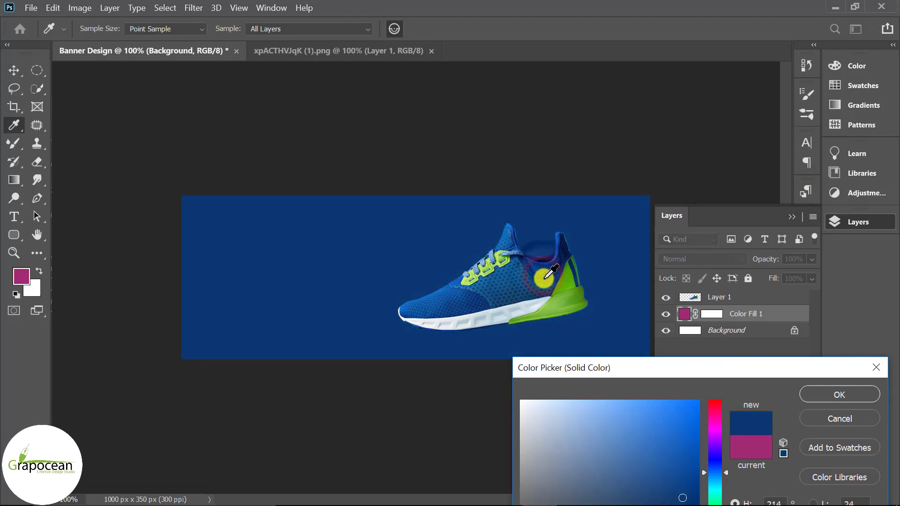
pyautogui.click(861, 394)
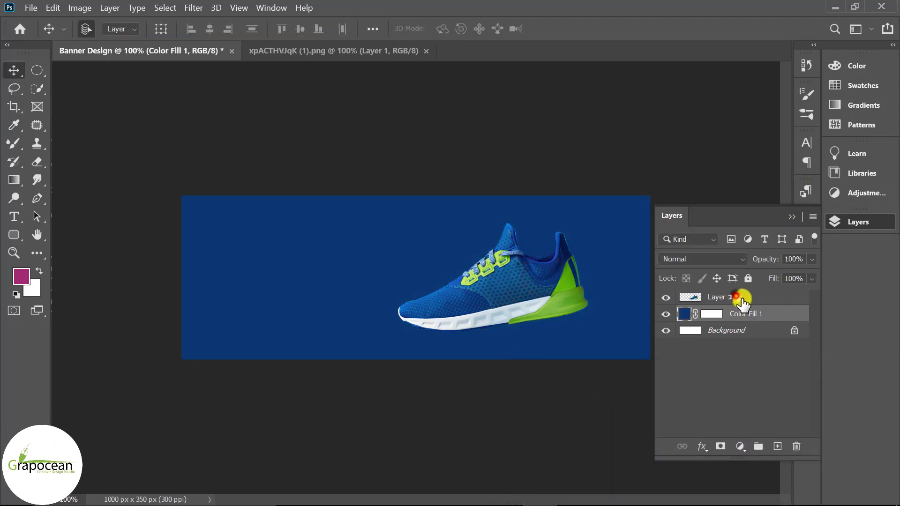
pyautogui.click(742, 300)
pyautogui.hotkey('ctrl', 'j')
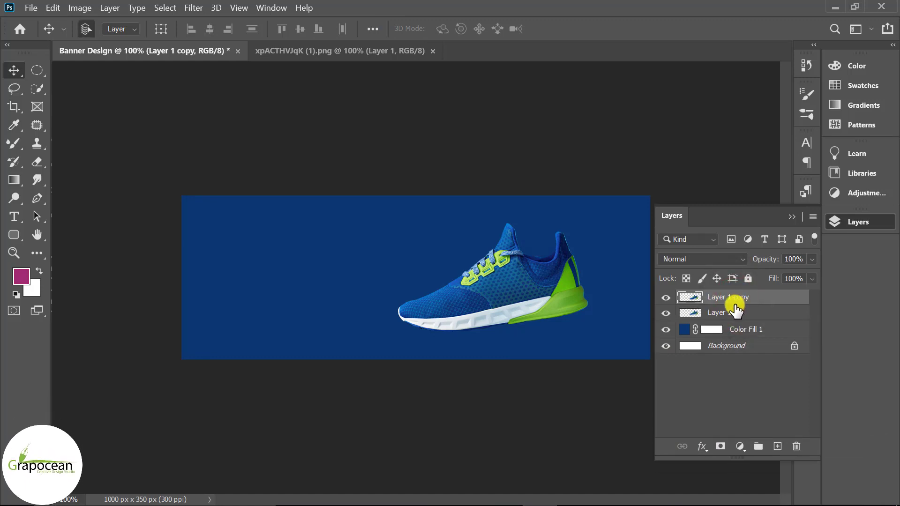
# Step: Apply an 11°, 992-pixel Motion Blur to the lower Layer 1
pyautogui.click(725, 312)
pyautogui.click(194, 8)
pyautogui.moveTo(201, 154)
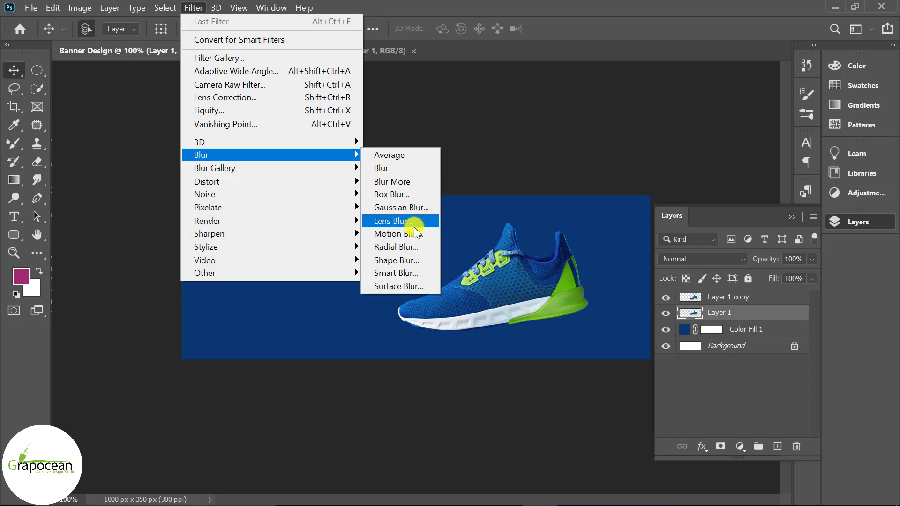
pyautogui.click(414, 233)
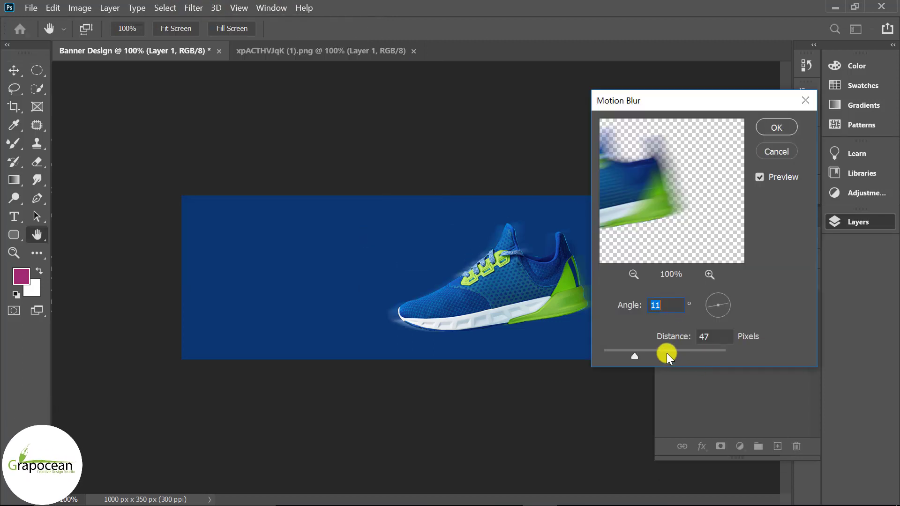
pyautogui.moveTo(666, 353); pyautogui.dragTo(703, 353)
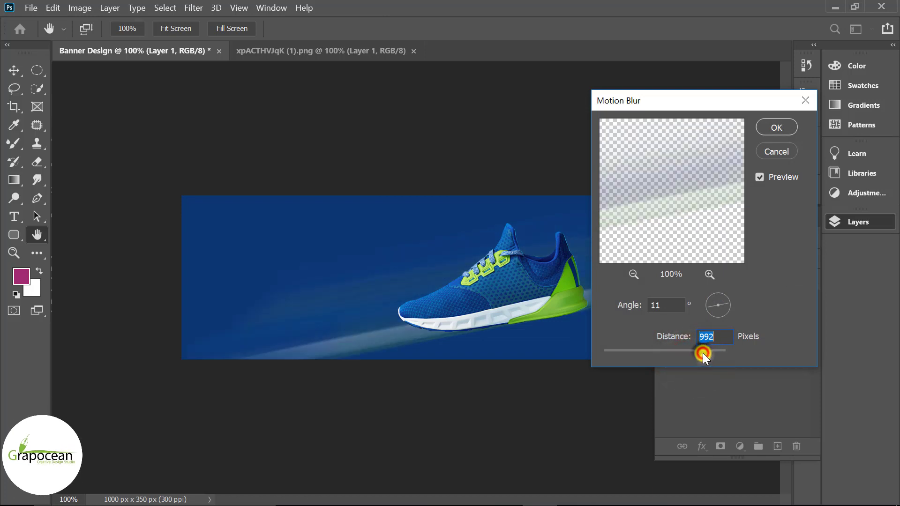
pyautogui.click(776, 128)
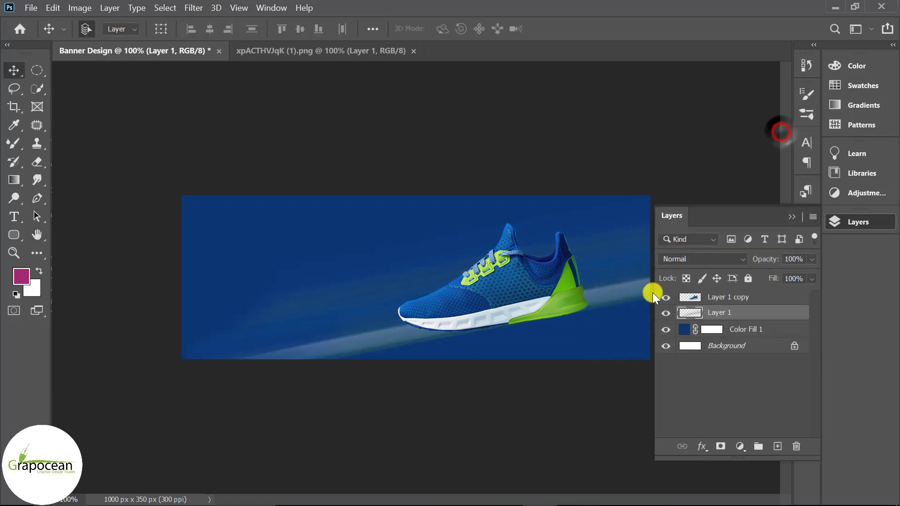
# Step: Duplicate the shoe copy and give Layer 1 copy a 20.8-pixel Gaussian Blur
pyautogui.scroll(1, 607, 380)
pyautogui.click(719, 298)
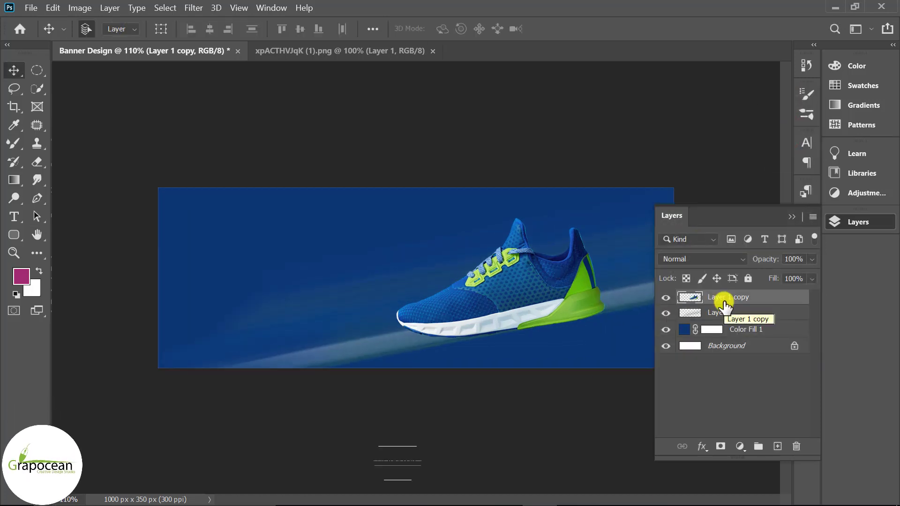
pyautogui.hotkey('ctrl', 'j')
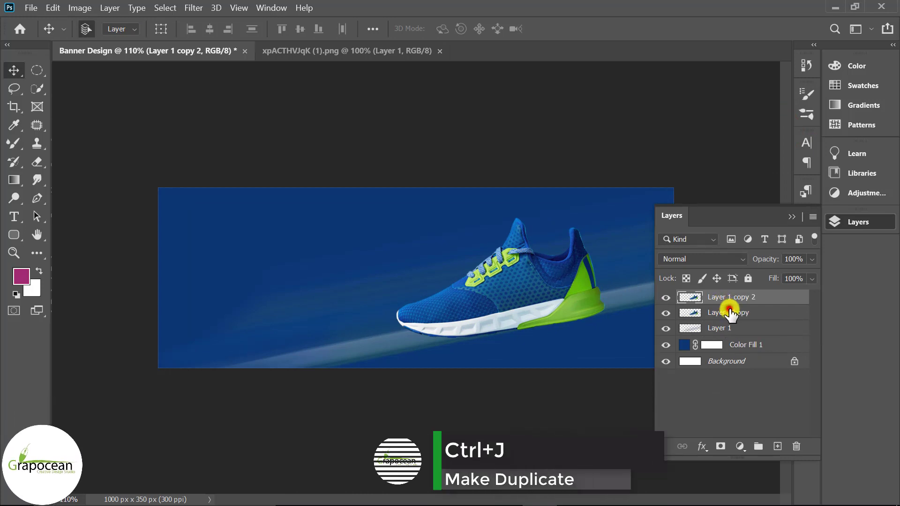
pyautogui.click(730, 313)
pyautogui.click(199, 9)
pyautogui.moveTo(201, 155)
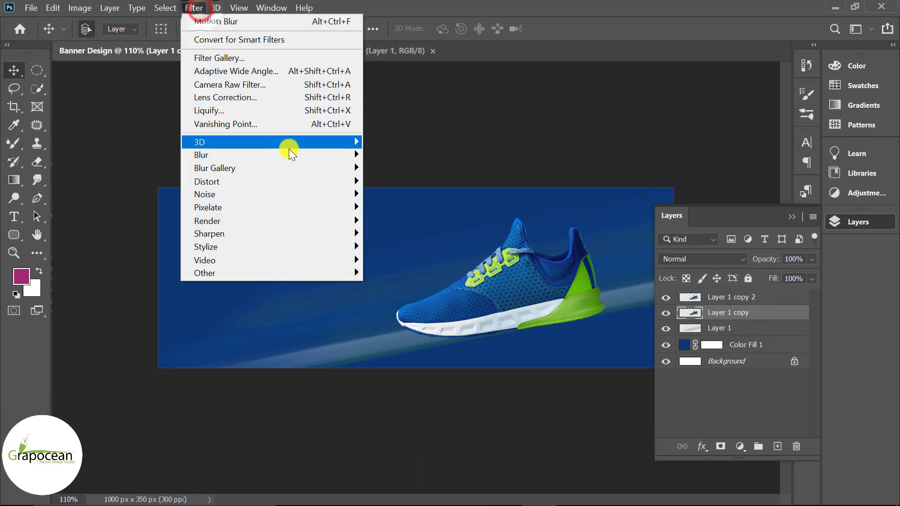
pyautogui.click(405, 207)
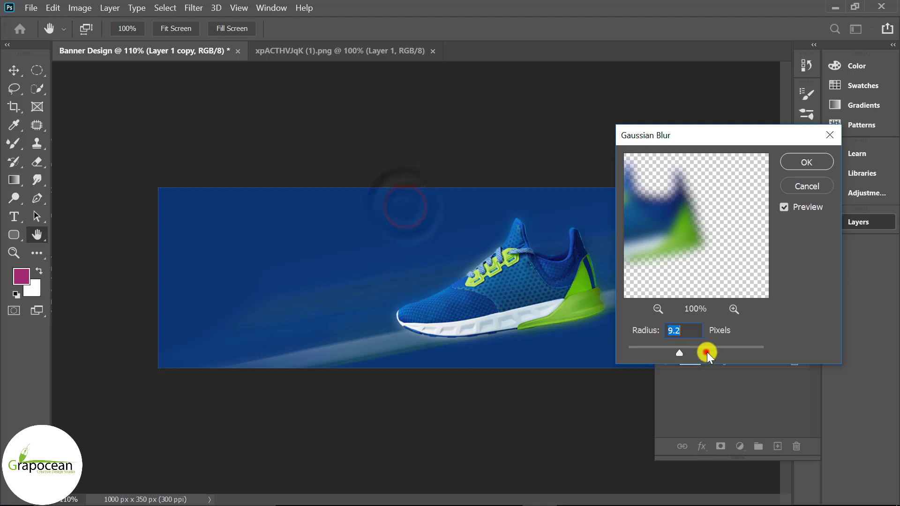
pyautogui.moveTo(707, 353); pyautogui.dragTo(688, 348)
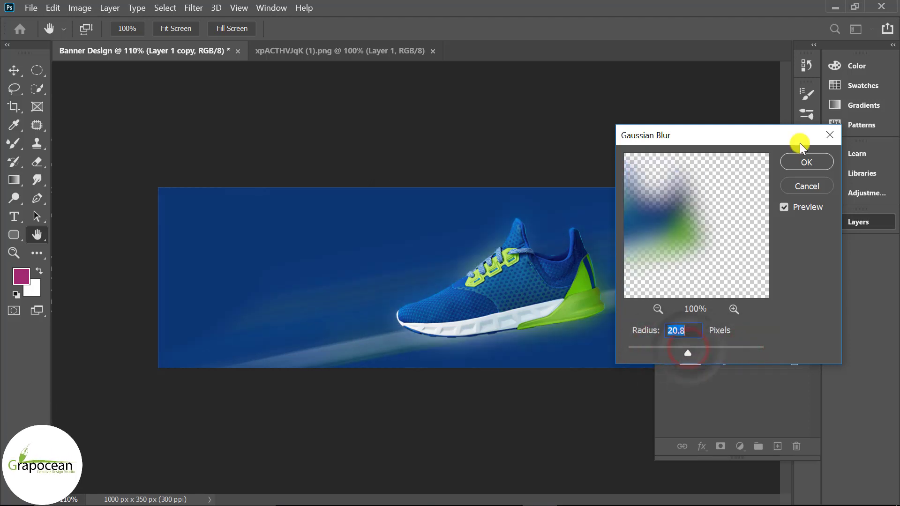
pyautogui.click(806, 162)
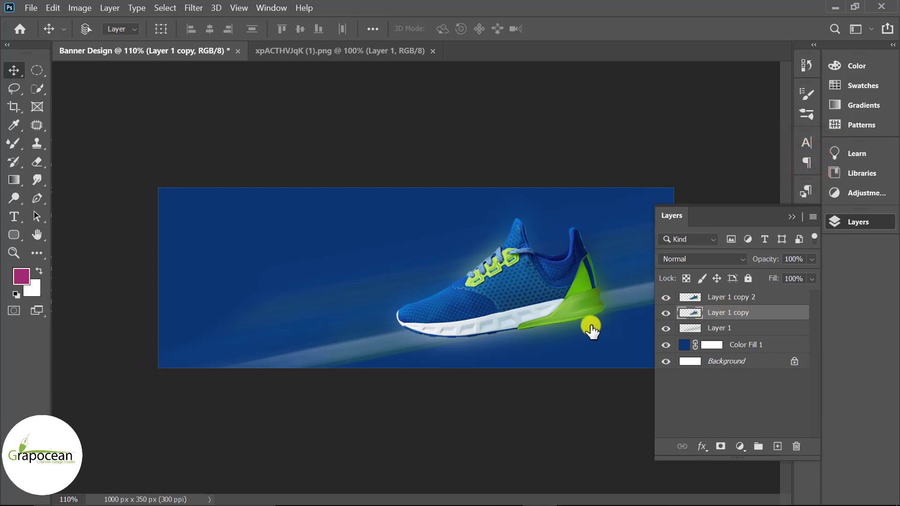
# Step: Enlarge the blurred glow to about 201%, shift it up-left, and mask Layer 1
pyautogui.hotkey('ctrl', 't')
pyautogui.moveTo(628, 368); pyautogui.dragTo(742, 439)
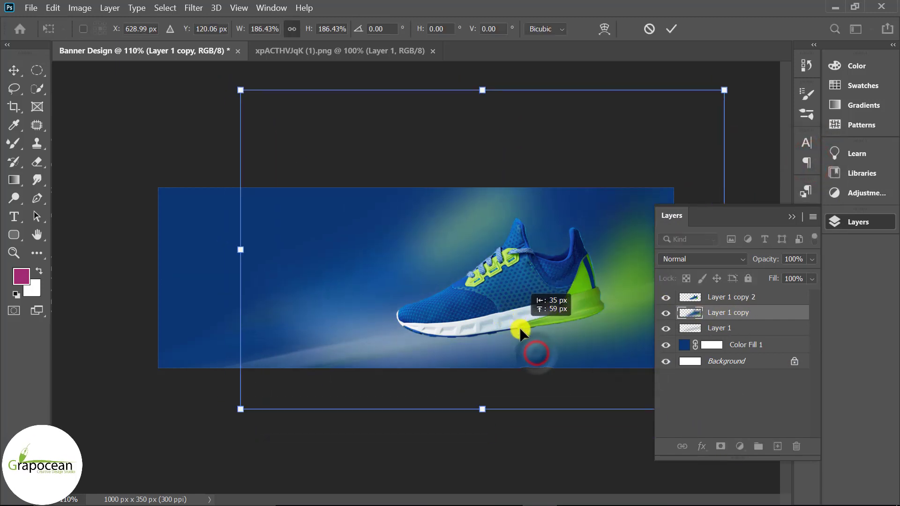
pyautogui.moveTo(527, 347); pyautogui.dragTo(512, 324)
pyautogui.hotkey('ctrl', '-')
pyautogui.moveTo(608, 369); pyautogui.dragTo(618, 371)
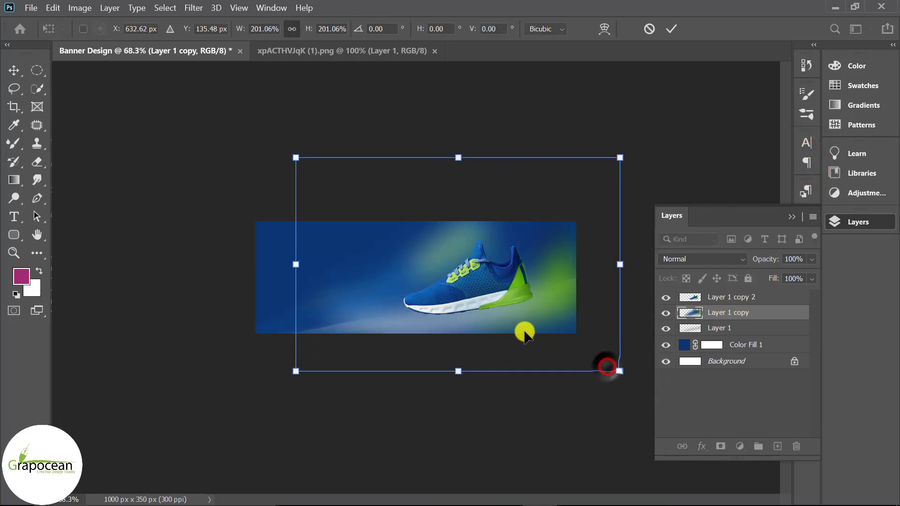
pyautogui.moveTo(518, 331); pyautogui.dragTo(500, 313)
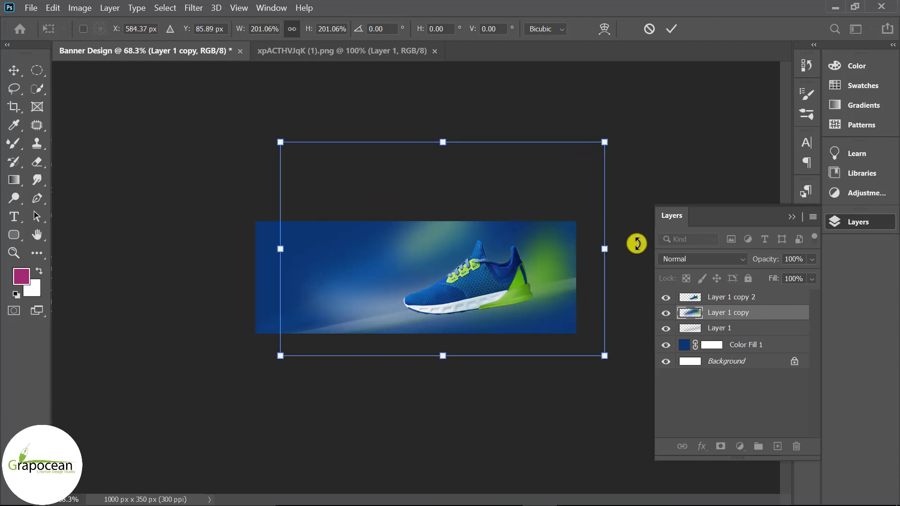
pyautogui.click(678, 33)
pyautogui.hotkey('ctrl', '0')
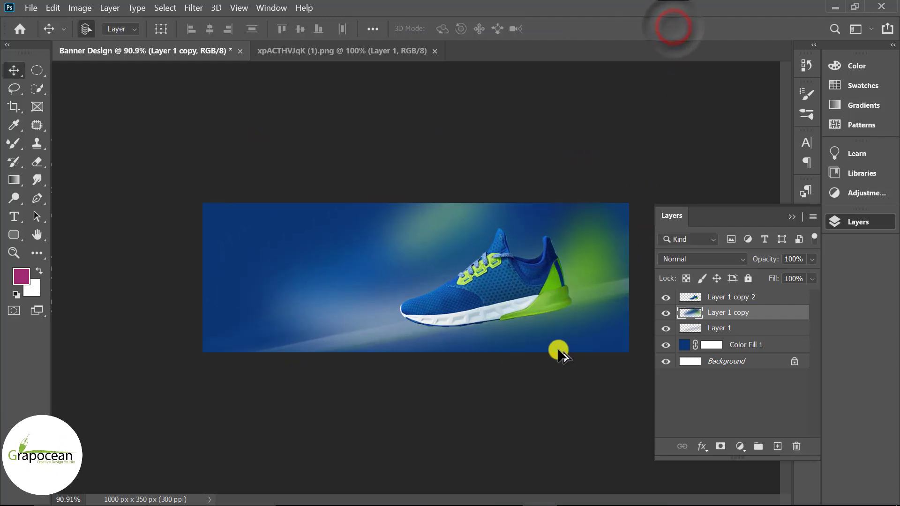
pyautogui.click(726, 329)
# Step: Paint black with a 600 px brush on Layer 1's mask at the lower left
pyautogui.click(720, 446)
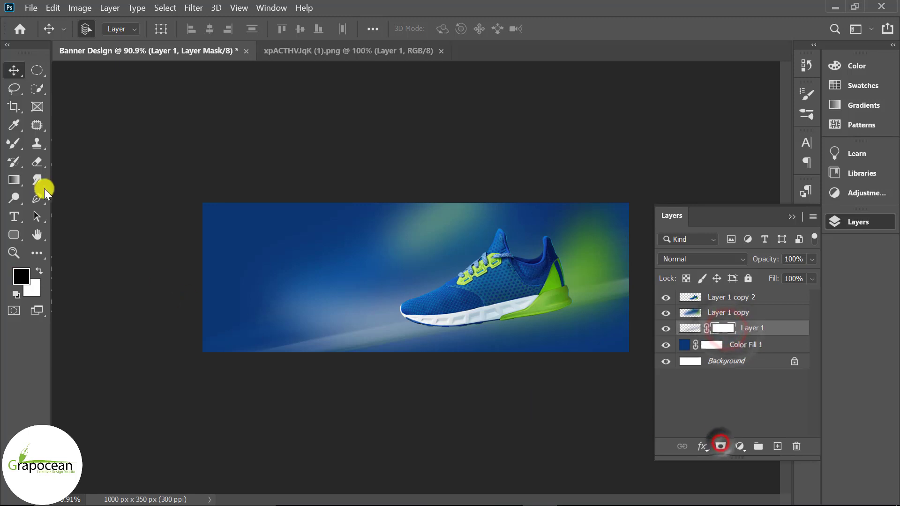
pyautogui.click(17, 137)
pyautogui.click(68, 143)
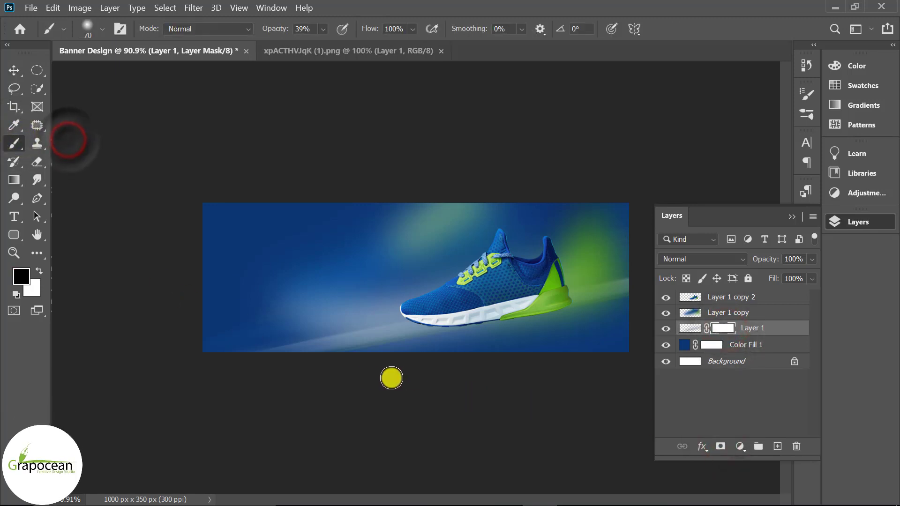
pyautogui.press(']')
pyautogui.press(']')
pyautogui.press(']')
pyautogui.moveTo(237, 374); pyautogui.dragTo(239, 370)
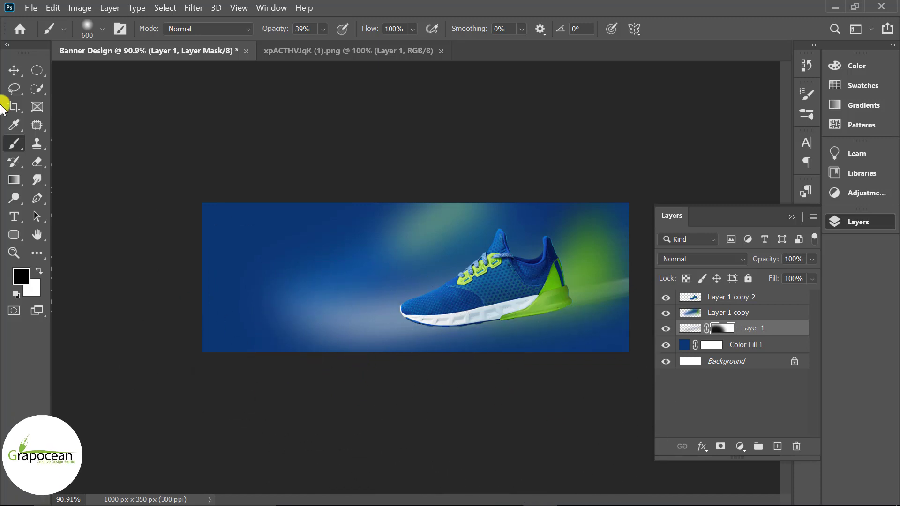
pyautogui.click(14, 71)
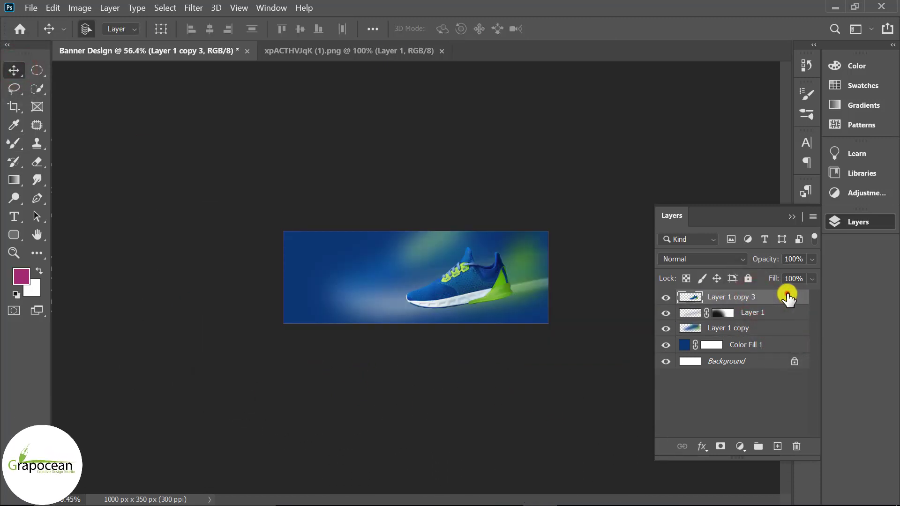
# Step: Duplicate the shoe and flip the copy vertically beneath the sneaker
pyautogui.moveTo(788, 298); pyautogui.dragTo(777, 446)
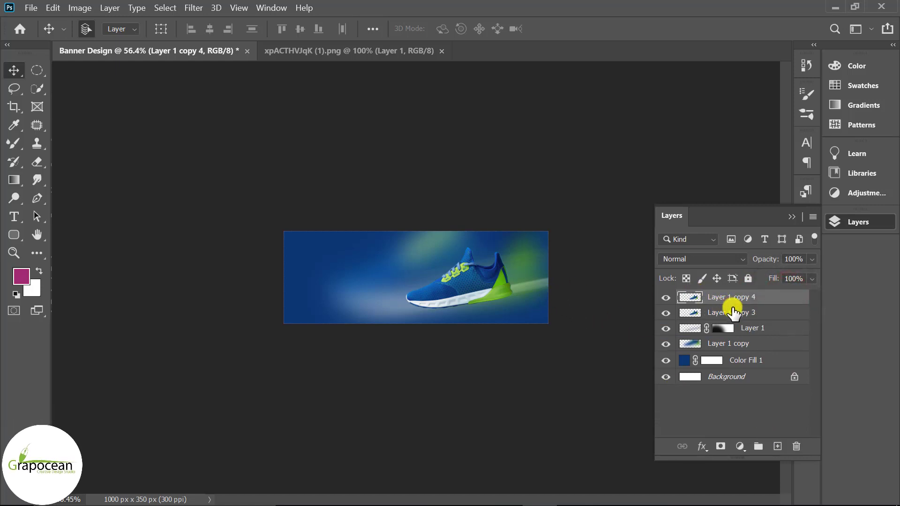
pyautogui.click(729, 311)
pyautogui.hotkey('ctrl', 't')
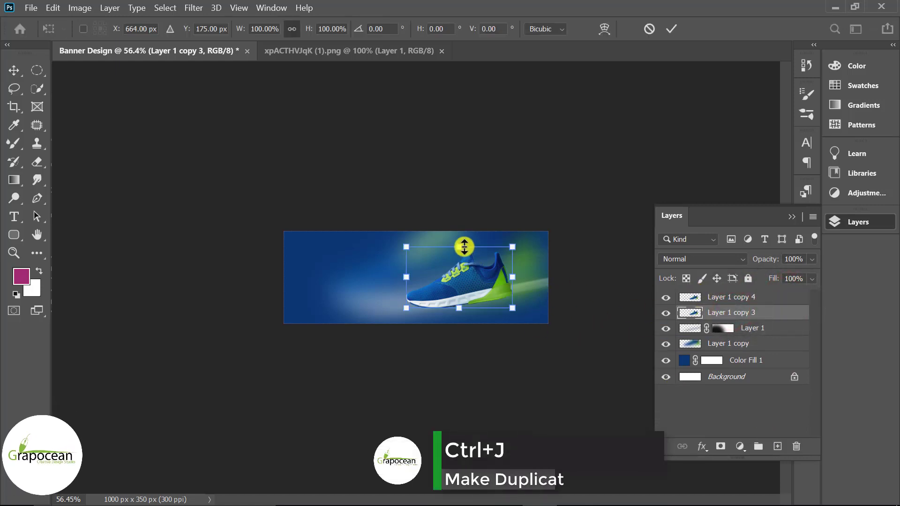
pyautogui.moveTo(459, 245); pyautogui.dragTo(464, 365)
pyautogui.hotkey('ctrl', '+')
pyautogui.hotkey('ctrl', '+')
pyautogui.hotkey('ctrl', '+')
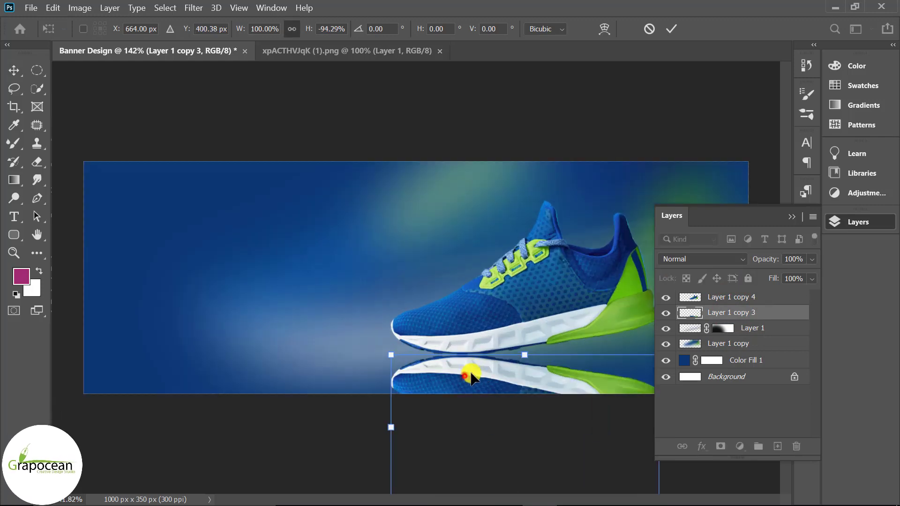
pyautogui.scroll(-3, 459, 375)
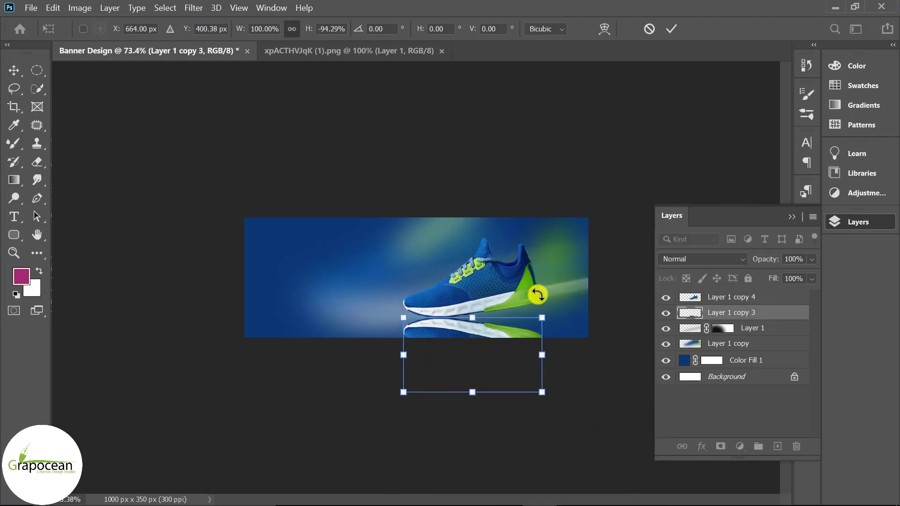
pyautogui.click(738, 300)
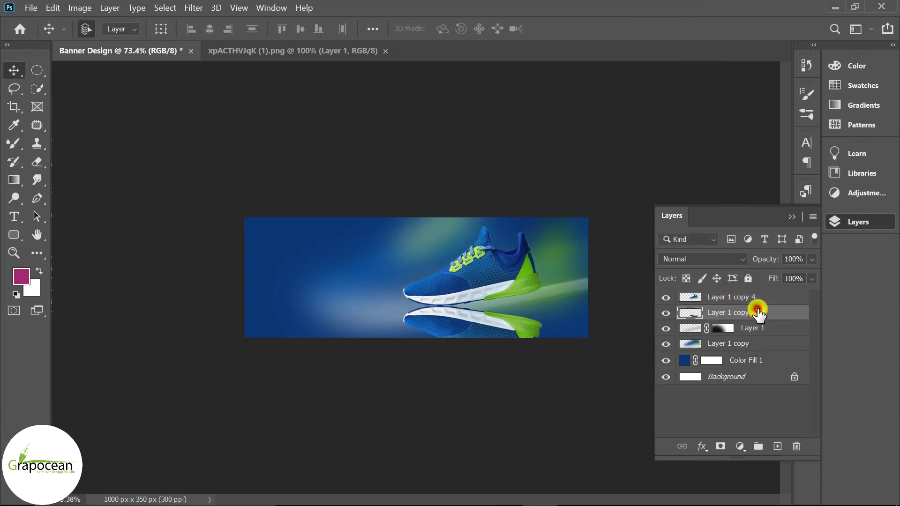
# Step: Set the reflection layer, Layer 1 copy 3, to 33% opacity
pyautogui.click(812, 260)
pyautogui.moveTo(766, 277); pyautogui.dragTo(757, 276)
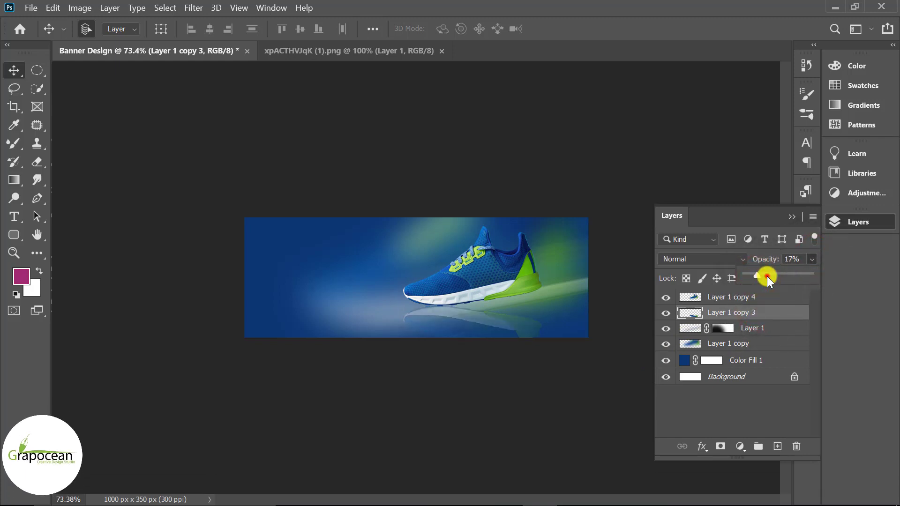
pyautogui.click(767, 276)
pyautogui.click(689, 313)
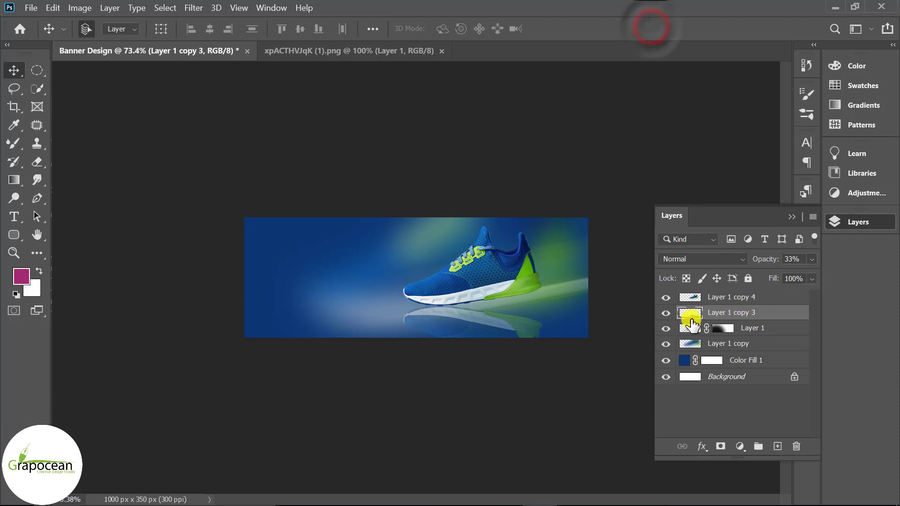
# Step: Start a Puppet Warp on the reflection and pin it at the toe
pyautogui.click(54, 9)
pyautogui.click(122, 285)
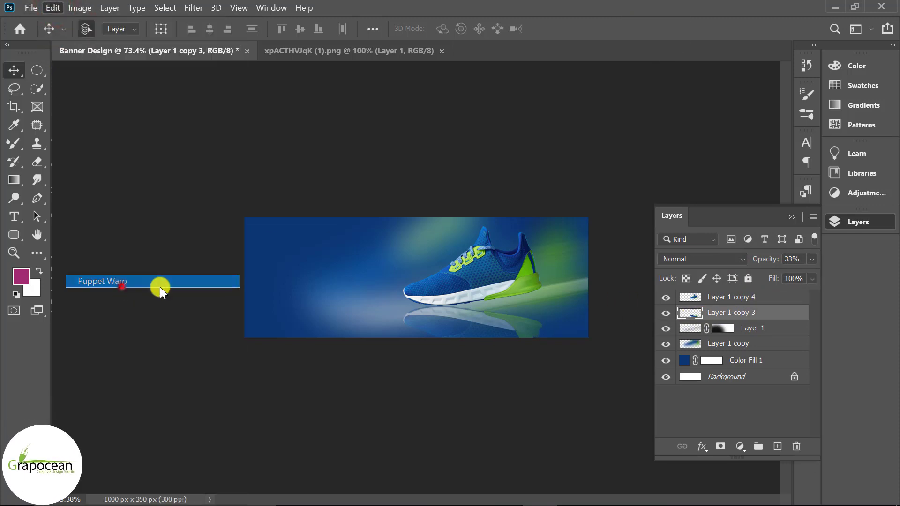
pyautogui.click(424, 324)
pyautogui.click(347, 417)
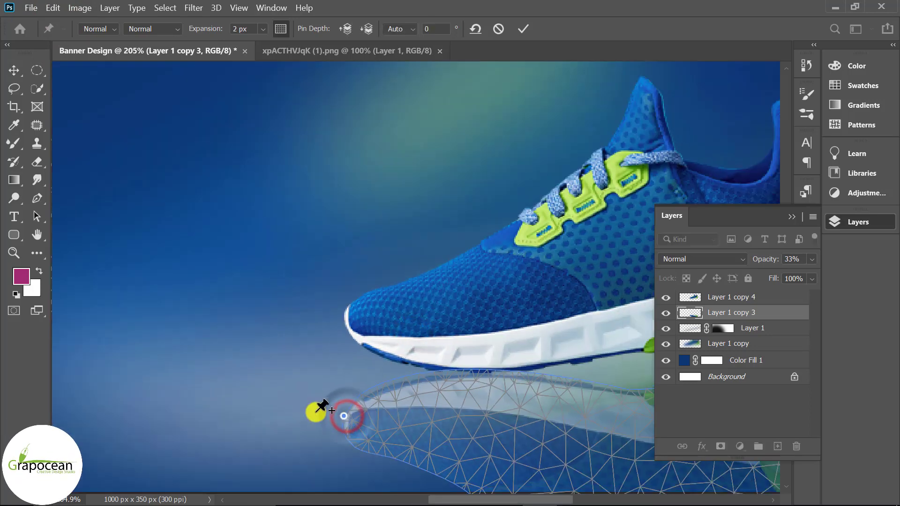
pyautogui.scroll(-2, 331, 417)
pyautogui.scroll(-1, 527, 426)
pyautogui.scroll(-1, 453, 406)
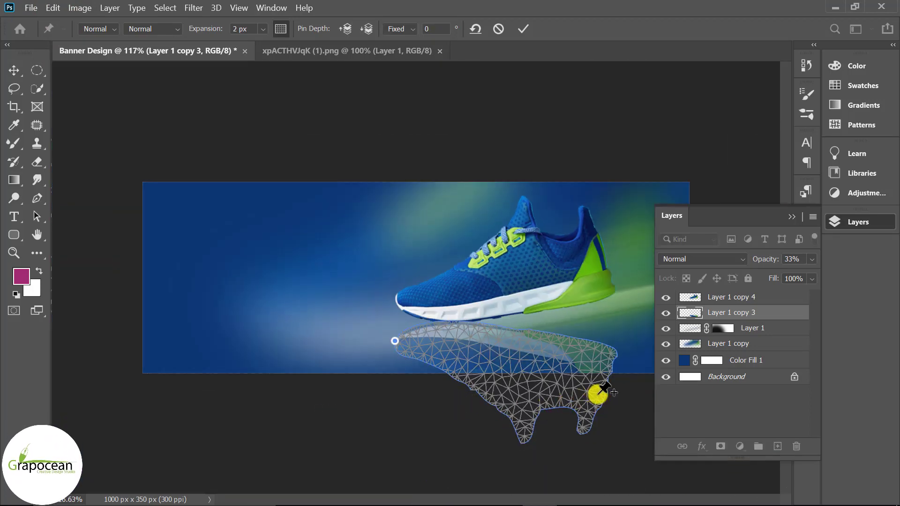
# Step: Drag the warp pins so the reflection hugs the sole, then apply the warp
pyautogui.moveTo(618, 348); pyautogui.dragTo(616, 294)
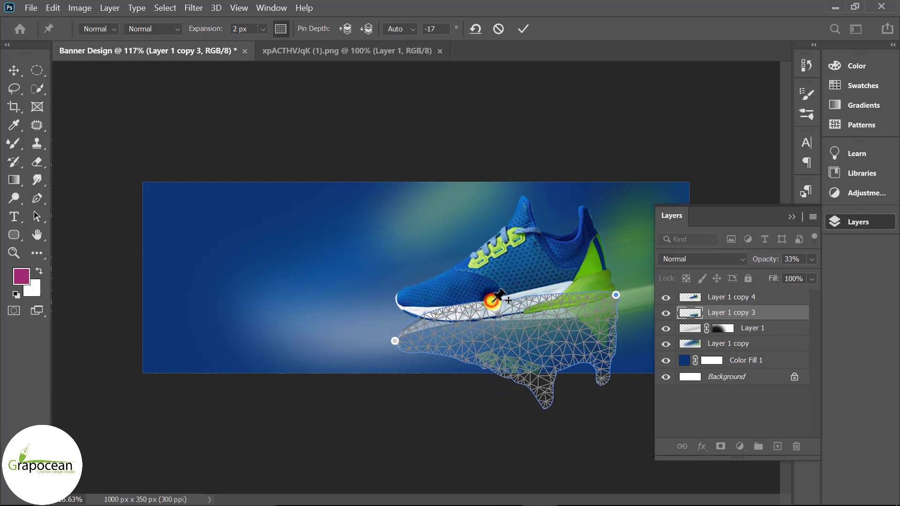
pyautogui.moveTo(495, 301)
pyautogui.mouseDown()
pyautogui.moveTo(500, 320)
pyautogui.moveTo(491, 319)
pyautogui.mouseUp()
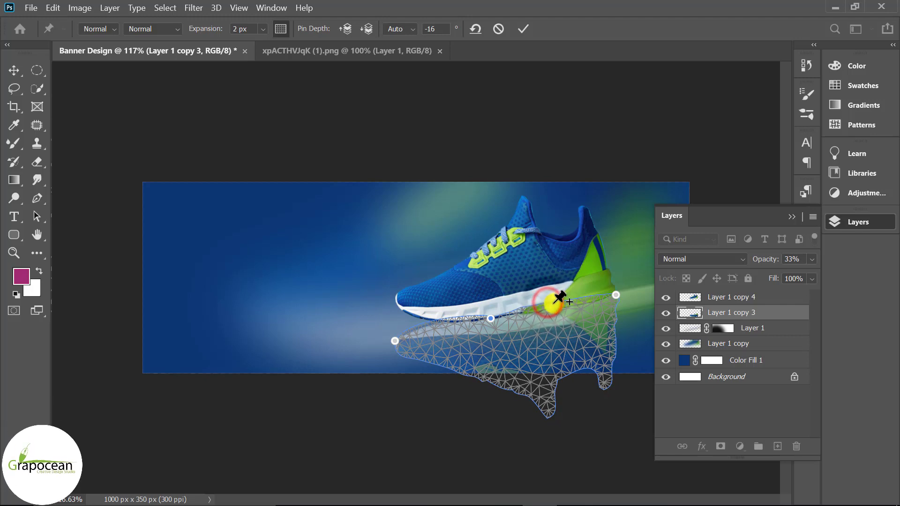
pyautogui.moveTo(549, 304); pyautogui.dragTo(585, 310)
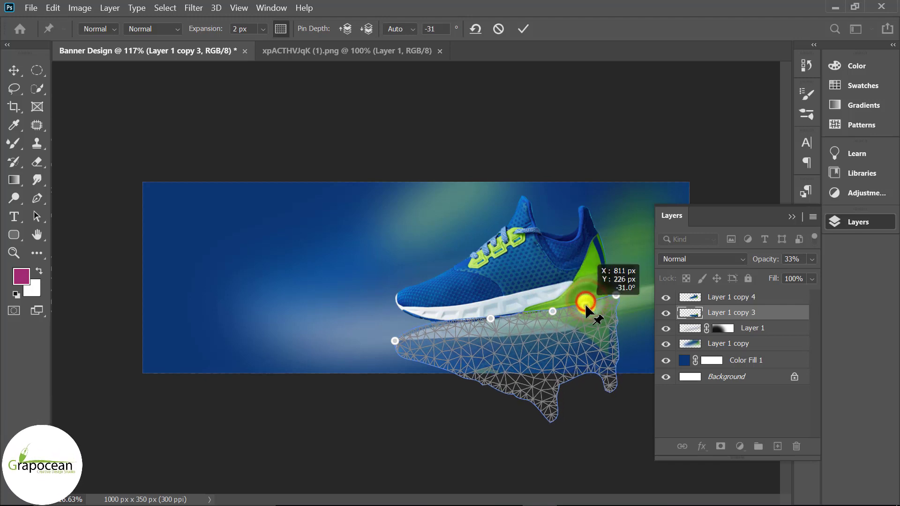
pyautogui.moveTo(393, 340); pyautogui.dragTo(393, 331)
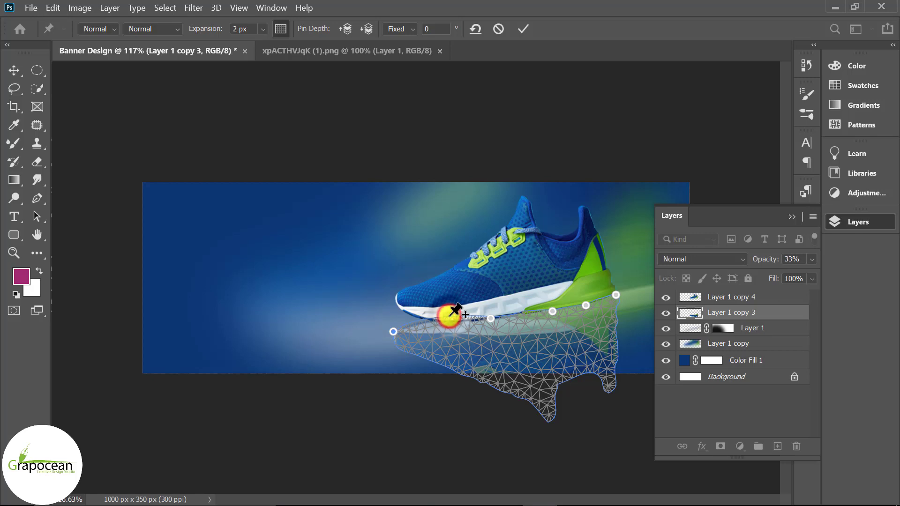
pyautogui.moveTo(447, 316)
pyautogui.mouseDown()
pyautogui.moveTo(444, 322)
pyautogui.moveTo(468, 323)
pyautogui.mouseUp()
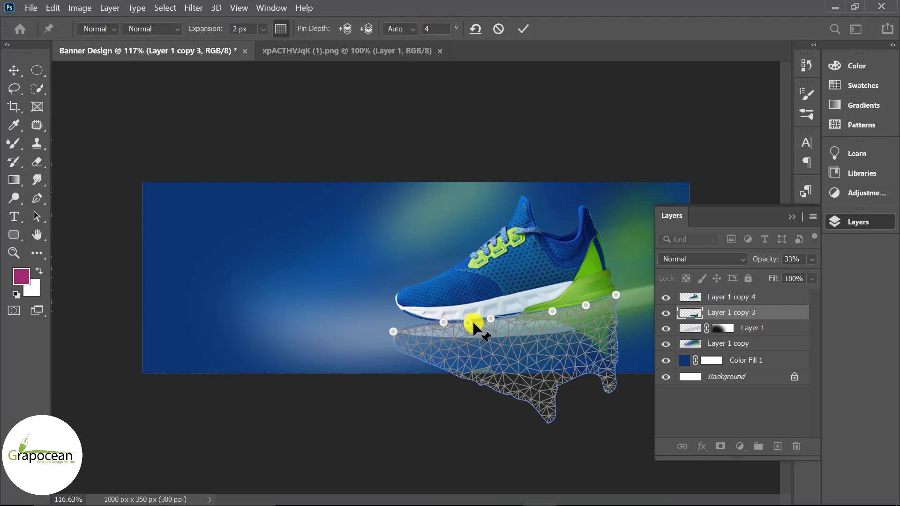
pyautogui.click(38, 73)
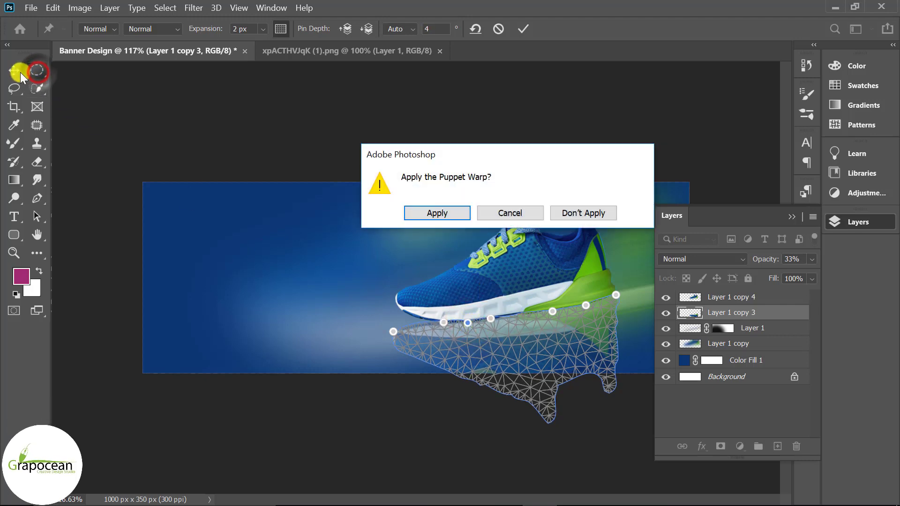
pyautogui.click(448, 212)
# Step: Mask the reflection with a black-to-white gradient so it fades toward the bottom
pyautogui.scroll(-5, 432, 353)
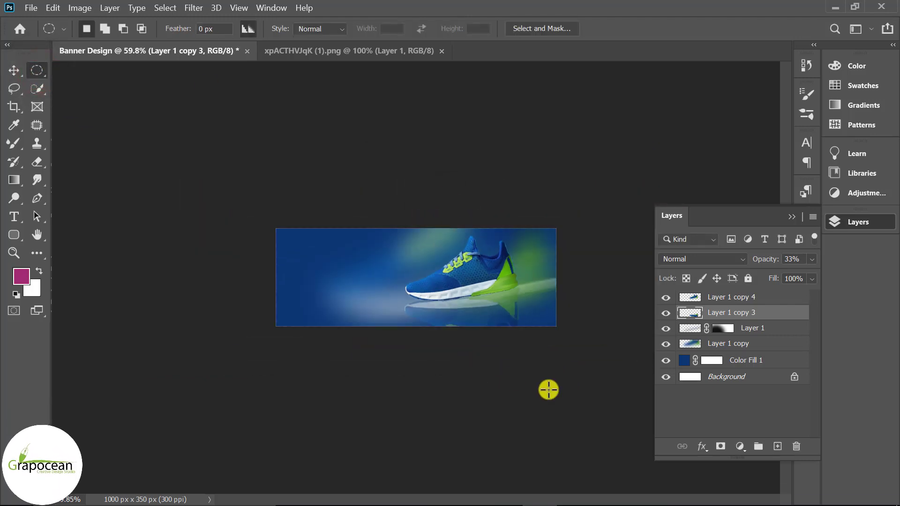
pyautogui.scroll(1, 549, 390)
pyautogui.scroll(2, 549, 391)
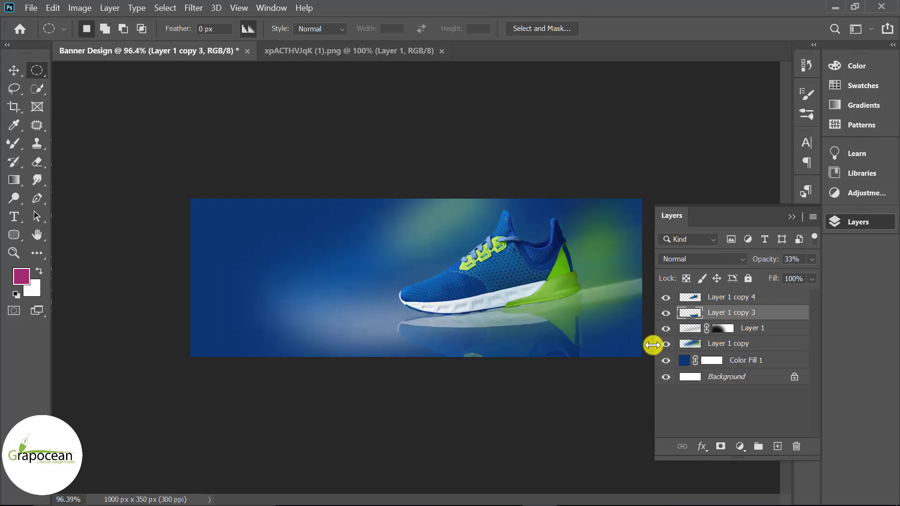
pyautogui.click(720, 447)
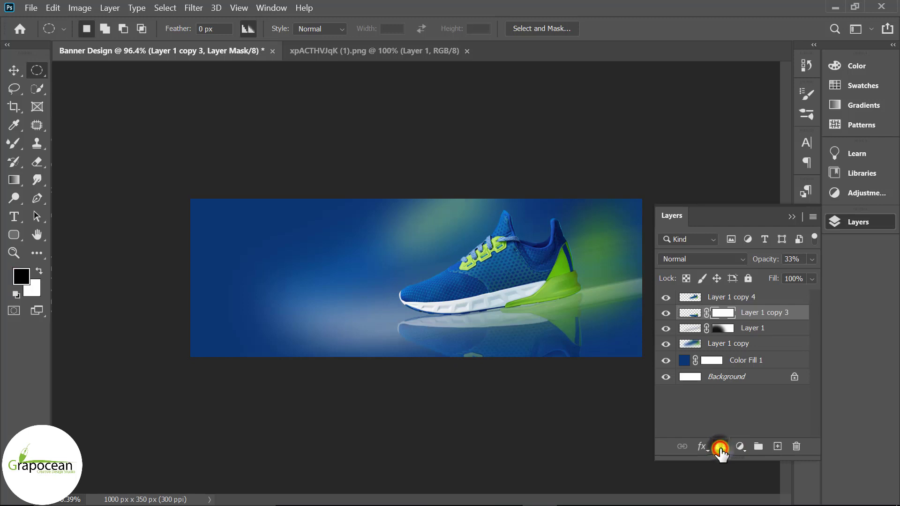
pyautogui.click(14, 179)
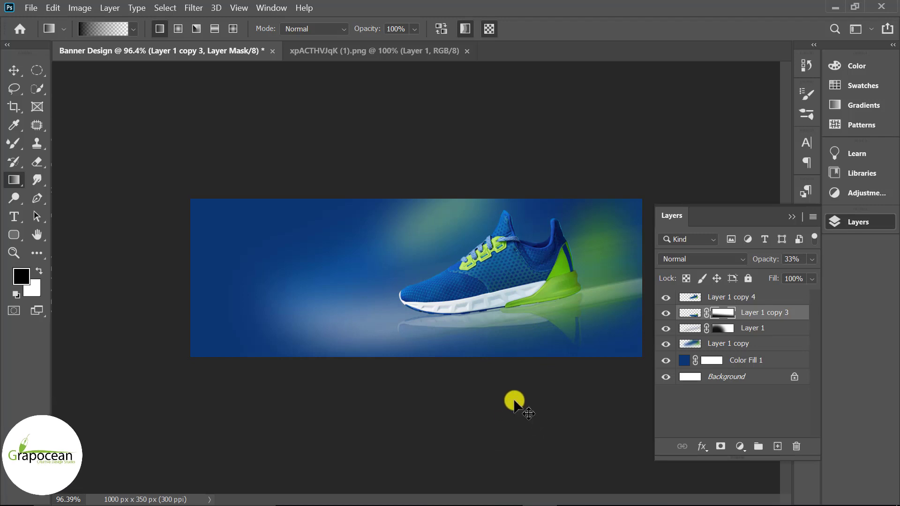
pyautogui.moveTo(512, 400); pyautogui.dragTo(507, 312)
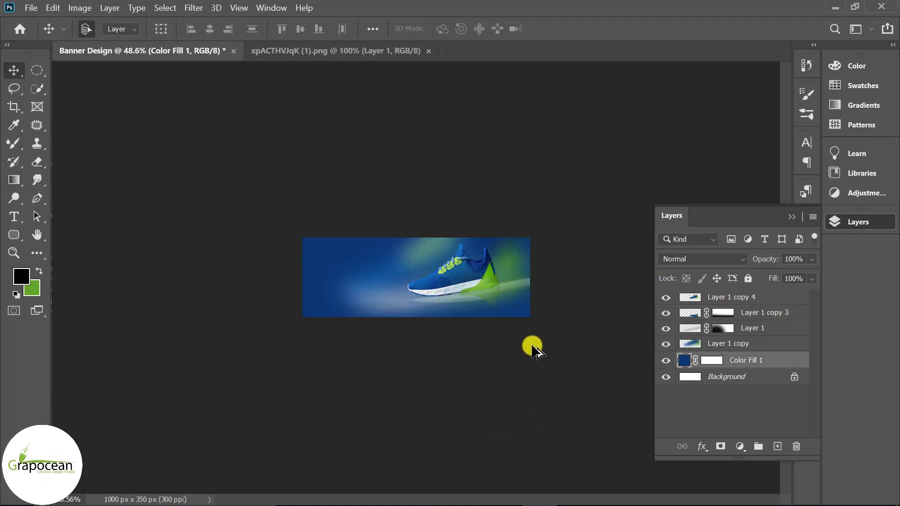
# Step: Select the top shoe layer, Layer 1 copy 4, and toggle its visibility to compare
pyautogui.scroll(3, 535, 349)
pyautogui.scroll(1, 535, 348)
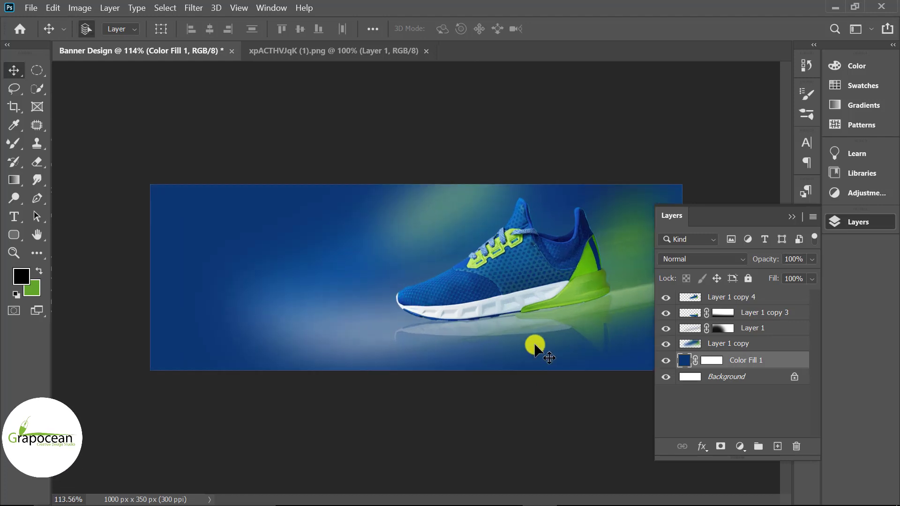
pyautogui.click(561, 286)
pyautogui.click(665, 297)
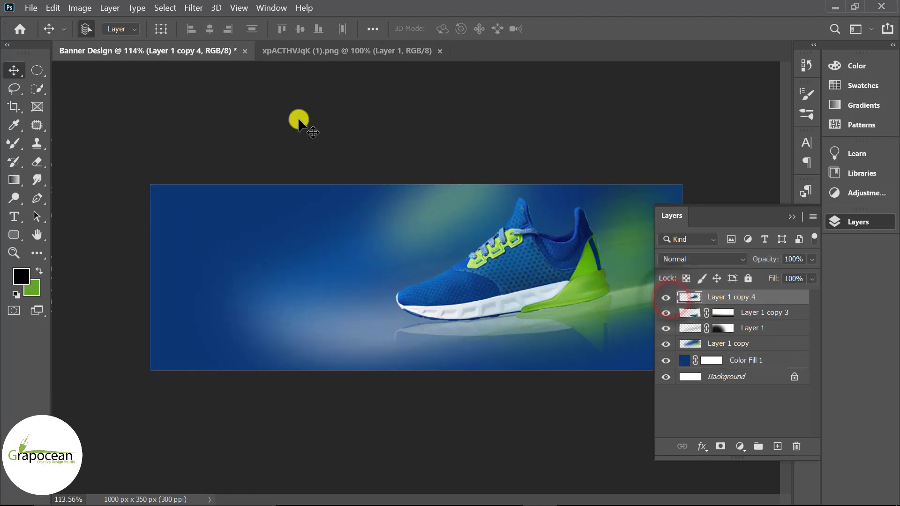
pyautogui.click(194, 8)
# Step: In Camera Raw, warm the shoe slightly, set tint +1 and raise exposure a little
pyautogui.click(244, 84)
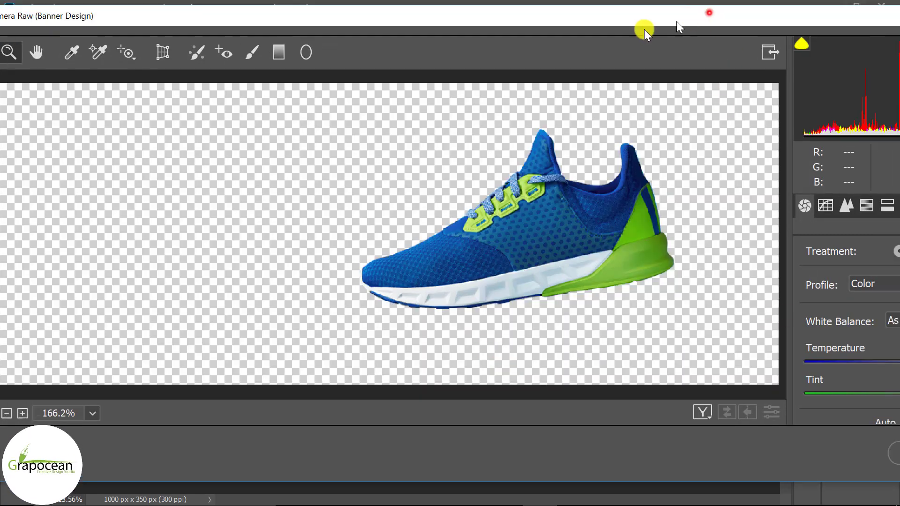
pyautogui.scroll(-3, 808, 305)
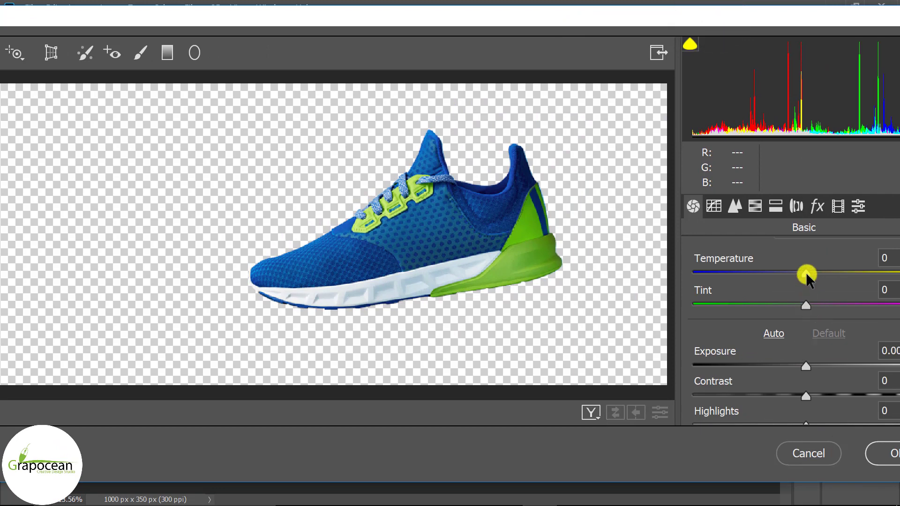
pyautogui.moveTo(805, 273)
pyautogui.mouseDown()
pyautogui.moveTo(744, 271)
pyautogui.moveTo(792, 274)
pyautogui.mouseUp()
pyautogui.moveTo(790, 272)
pyautogui.mouseDown()
pyautogui.moveTo(842, 280)
pyautogui.moveTo(817, 284)
pyautogui.moveTo(808, 275)
pyautogui.mouseUp()
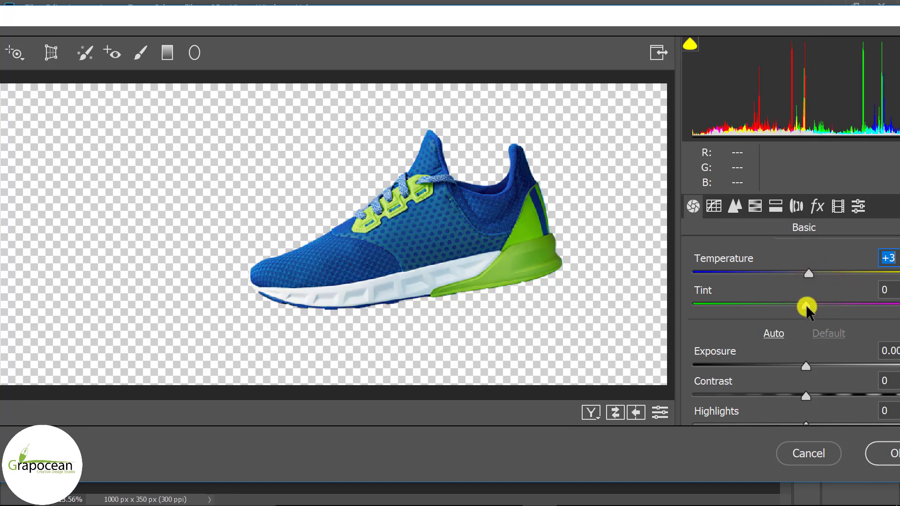
pyautogui.moveTo(806, 305)
pyautogui.mouseDown()
pyautogui.moveTo(784, 308)
pyautogui.moveTo(806, 307)
pyautogui.mouseUp()
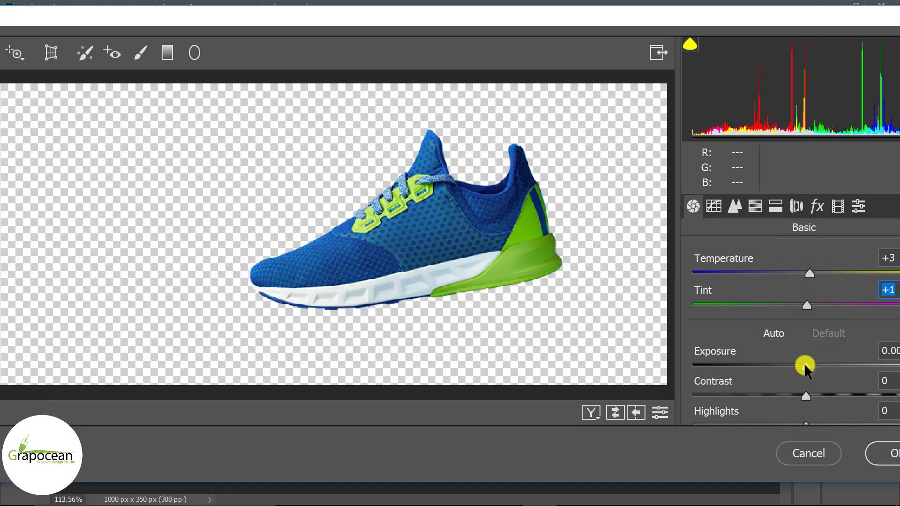
pyautogui.moveTo(803, 367)
pyautogui.mouseDown()
pyautogui.moveTo(846, 368)
pyautogui.moveTo(798, 374)
pyautogui.moveTo(812, 375)
pyautogui.moveTo(837, 351)
pyautogui.moveTo(829, 335)
pyautogui.mouseUp()
pyautogui.scroll(-1, 806, 373)
pyautogui.scroll(-1, 808, 347)
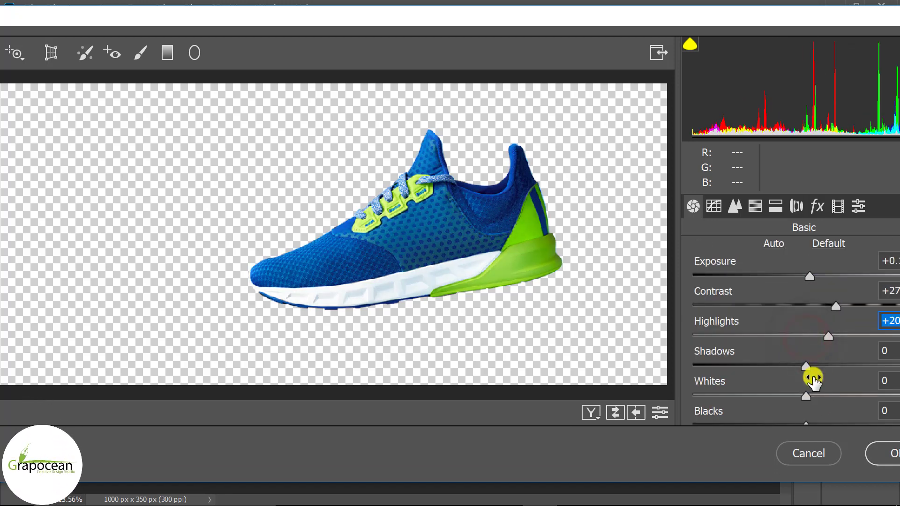
# Step: Lift Shadows to +22 and lower Whites to -3, comparing before and after
pyautogui.moveTo(806, 366); pyautogui.dragTo(838, 363)
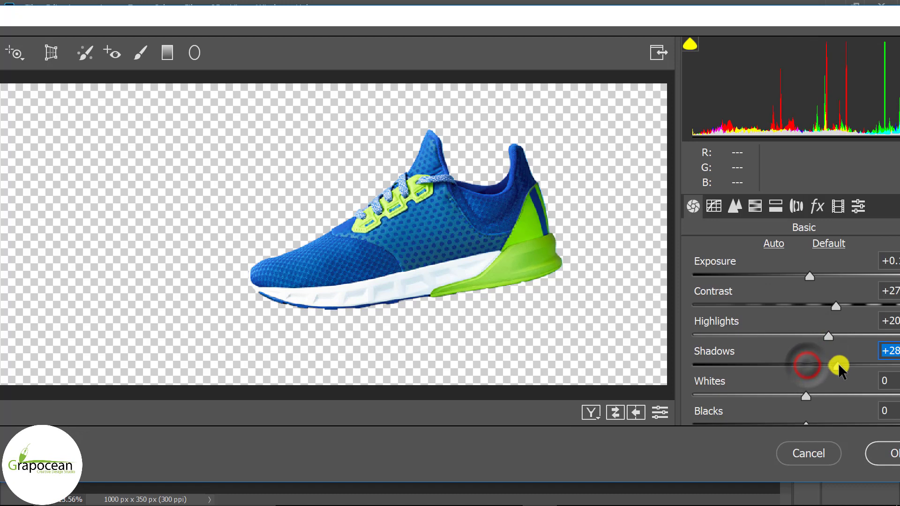
pyautogui.click(593, 412)
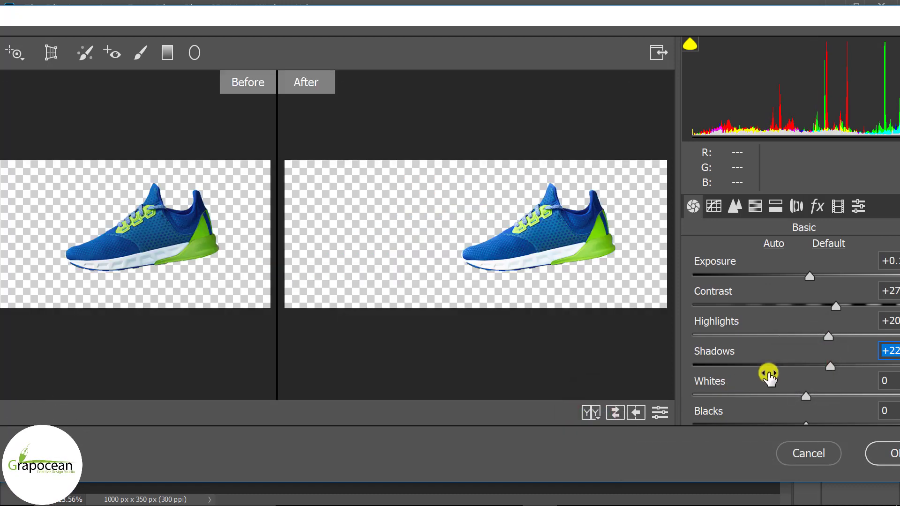
pyautogui.scroll(-2, 844, 361)
pyautogui.moveTo(806, 350)
pyautogui.mouseDown()
pyautogui.moveTo(728, 368)
pyautogui.moveTo(890, 357)
pyautogui.moveTo(803, 371)
pyautogui.mouseUp()
pyautogui.scroll(-2, 854, 392)
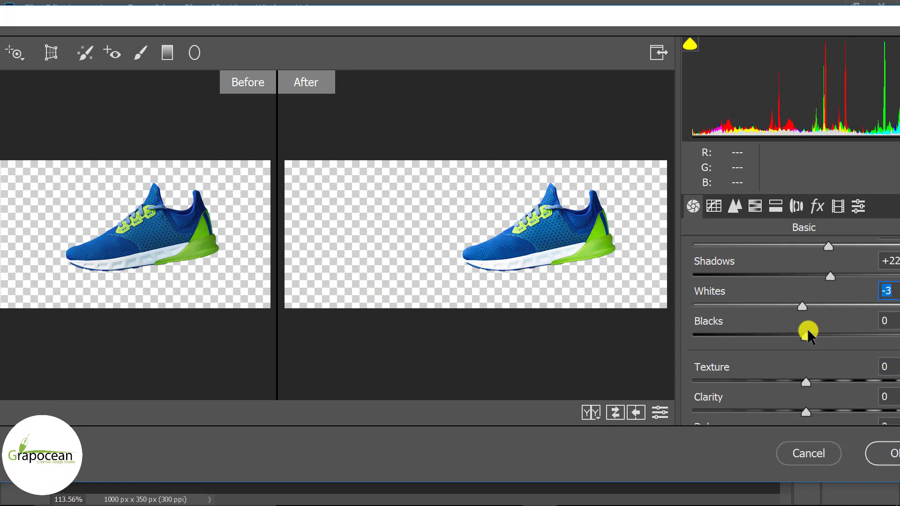
pyautogui.moveTo(805, 336)
pyautogui.mouseDown()
pyautogui.moveTo(842, 336)
pyautogui.moveTo(806, 332)
pyautogui.moveTo(771, 346)
pyautogui.mouseUp()
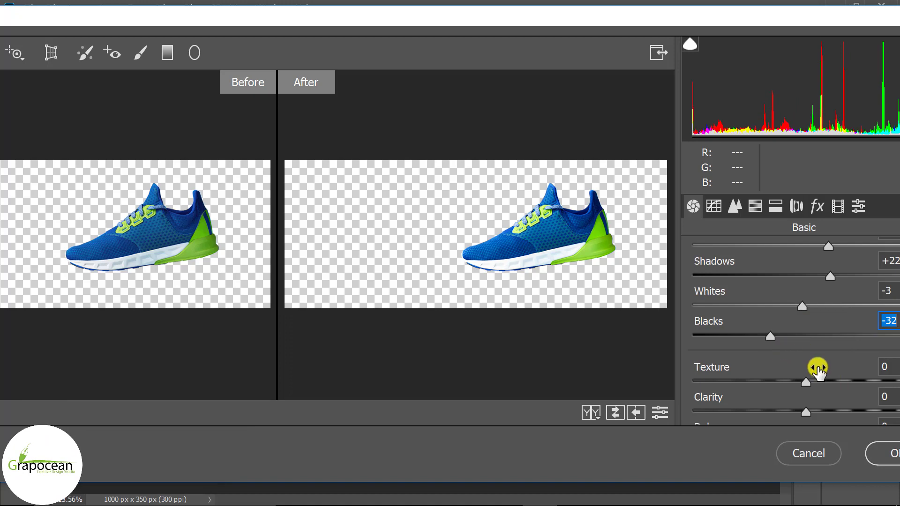
# Step: Set Clarity +19, Texture +37 and Blacks -25, then apply the Camera Raw changes
pyautogui.scroll(-4, 814, 357)
pyautogui.moveTo(859, 293)
pyautogui.mouseDown()
pyautogui.moveTo(820, 303)
pyautogui.moveTo(827, 303)
pyautogui.mouseUp()
pyautogui.scroll(-1, 809, 304)
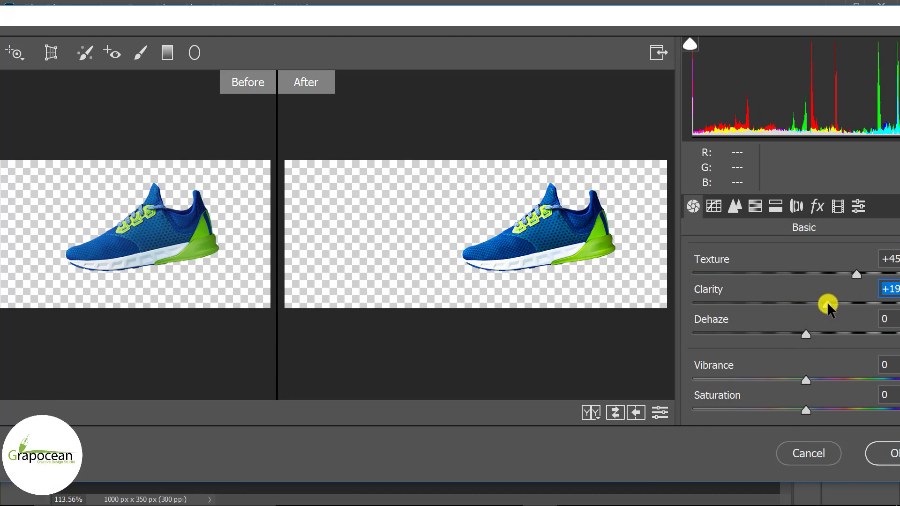
pyautogui.moveTo(855, 274)
pyautogui.mouseDown()
pyautogui.moveTo(825, 278)
pyautogui.moveTo(847, 277)
pyautogui.mouseUp()
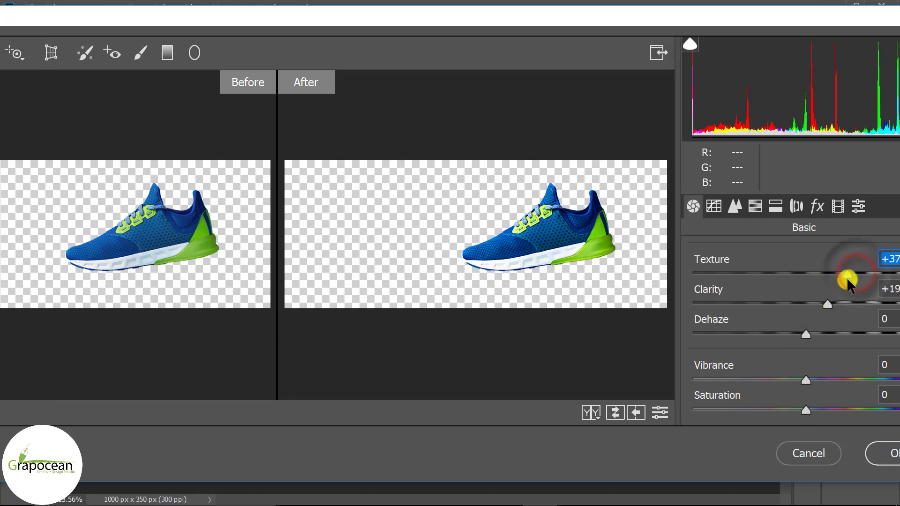
pyautogui.scroll(5, 843, 341)
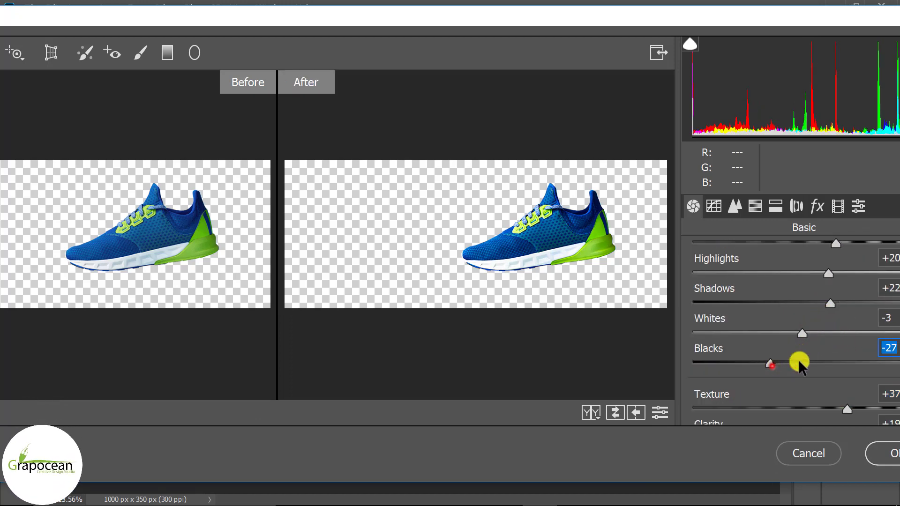
pyautogui.moveTo(799, 363)
pyautogui.mouseDown()
pyautogui.moveTo(825, 363)
pyautogui.moveTo(780, 368)
pyautogui.mouseUp()
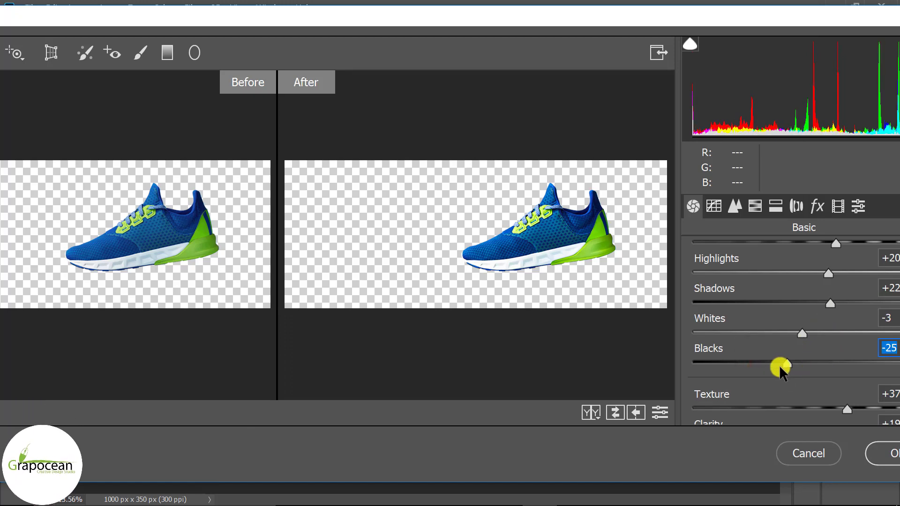
pyautogui.scroll(-5, 800, 369)
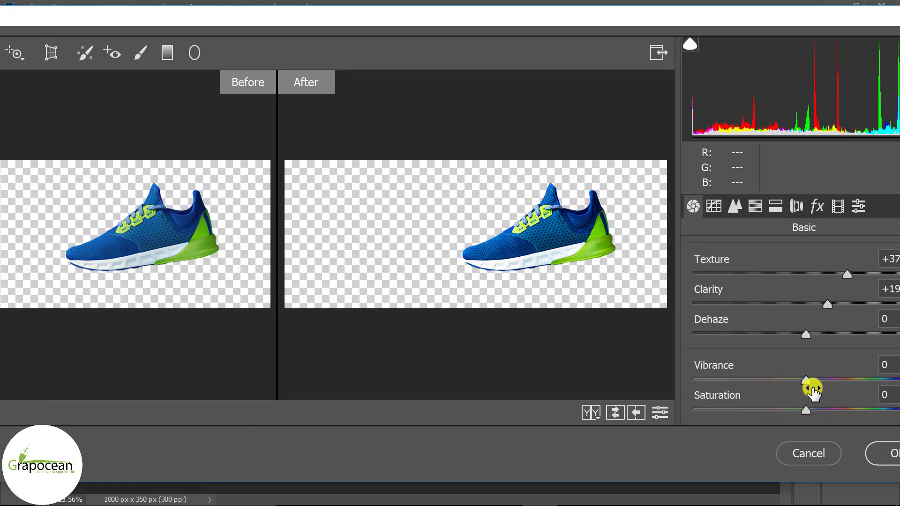
pyautogui.click(873, 447)
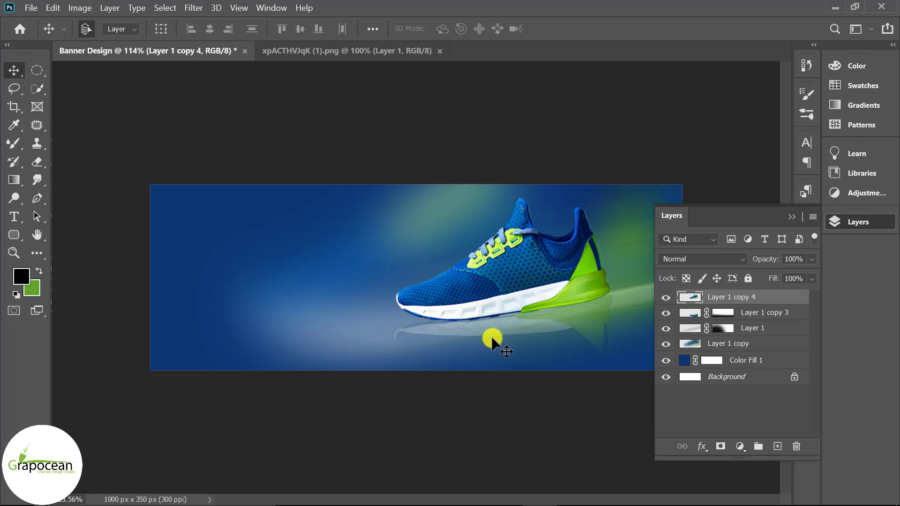
# Step: Open the brush tools flyout in the toolbar to reach the Mixer Brush
pyautogui.scroll(-3, 544, 363)
pyautogui.scroll(2, 544, 363)
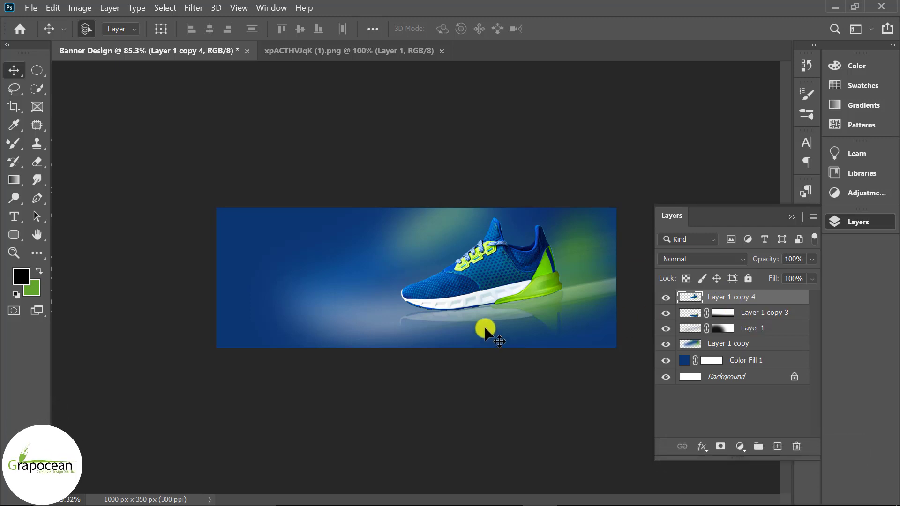
pyautogui.rightClick(14, 143)
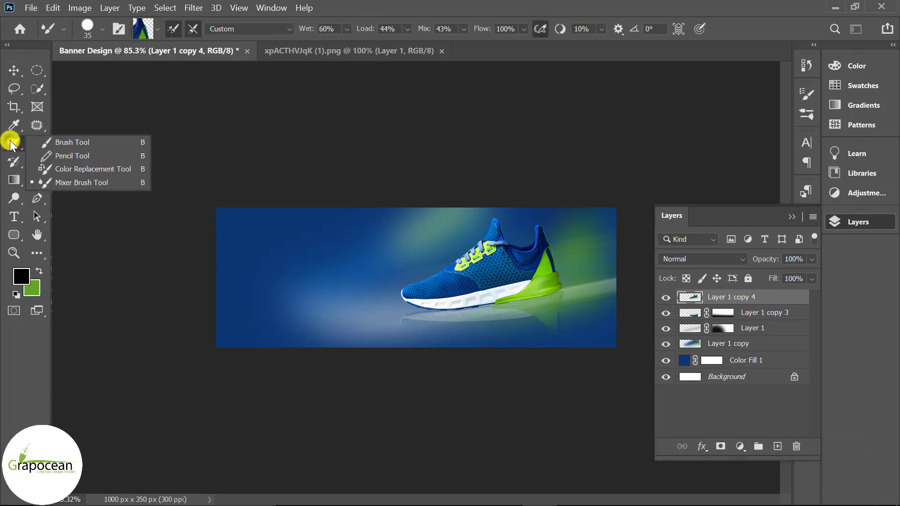
# Step: With the Mixer Brush on a new Layer 2, paint the first straight diagonal streaks
pyautogui.click(94, 181)
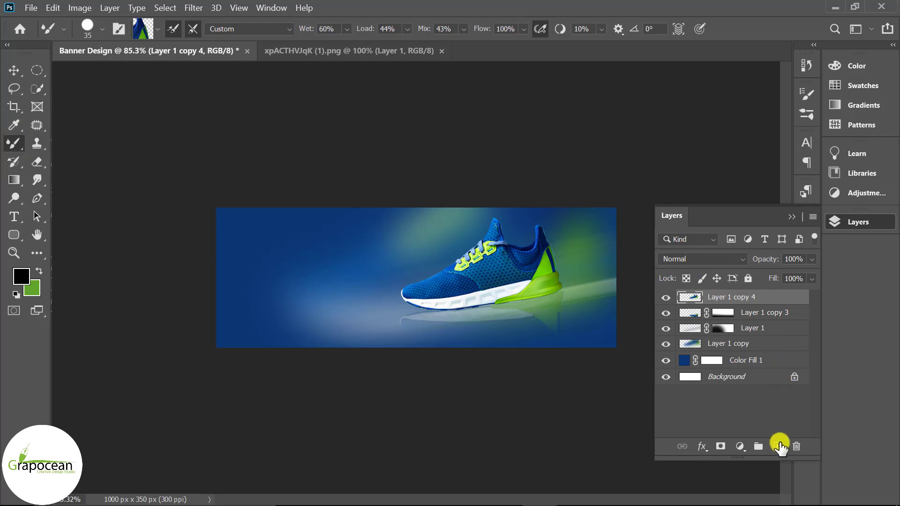
pyautogui.click(778, 446)
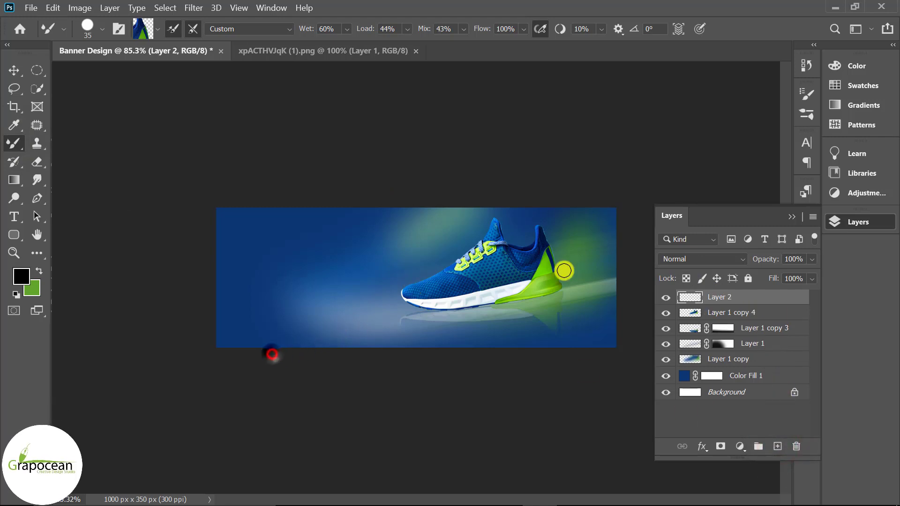
pyautogui.keyDown('shift'); pyautogui.click(617, 235); pyautogui.keyUp('shift')
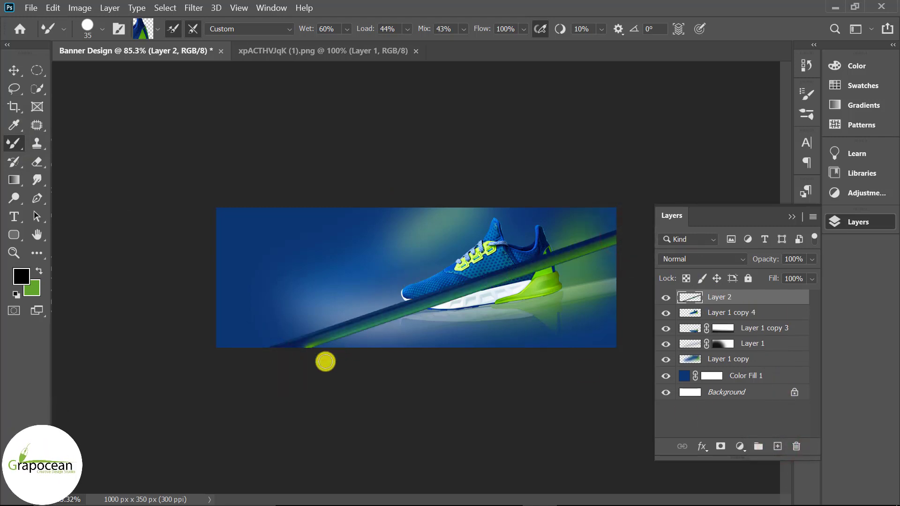
pyautogui.keyDown('shift'); pyautogui.click(325, 362); pyautogui.keyUp('shift')
pyautogui.keyDown('shift'); pyautogui.click(616, 264); pyautogui.keyUp('shift')
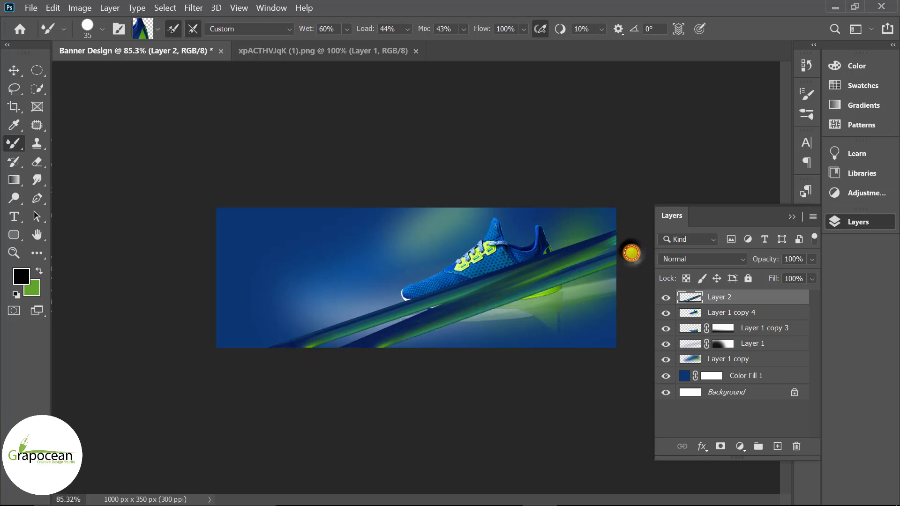
pyautogui.hotkey('ctrl', 'z')
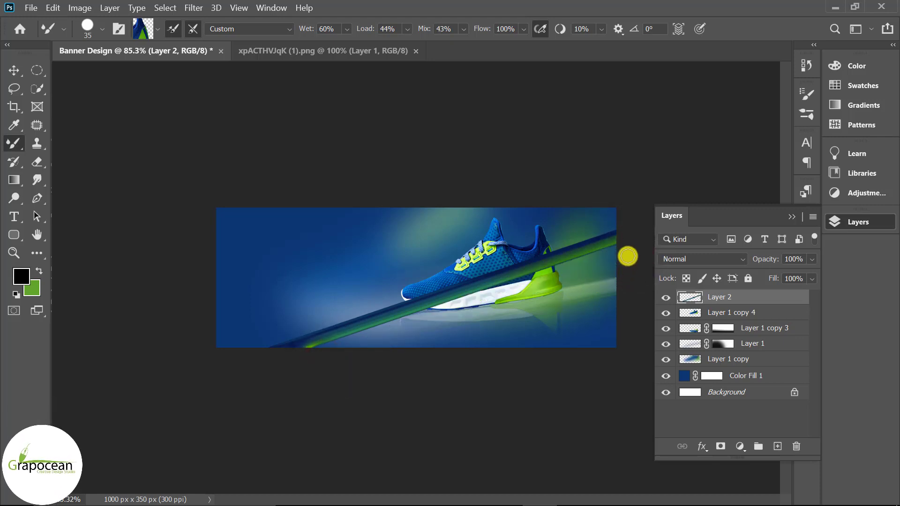
# Step: Paint further diagonal streaks and move Layer 2 beneath Layer 1, behind the shoe
pyautogui.click(632, 246)
pyautogui.keyDown('shift'); pyautogui.click(348, 355); pyautogui.keyUp('shift')
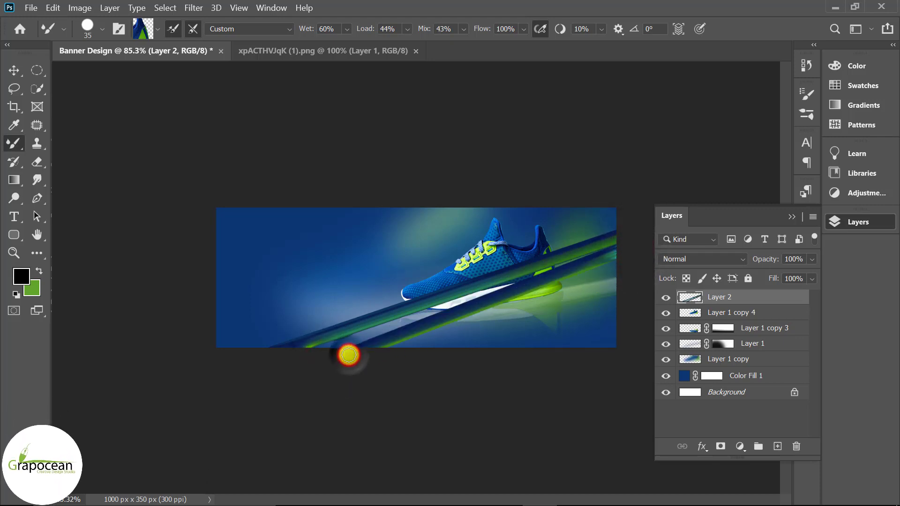
pyautogui.click(428, 362)
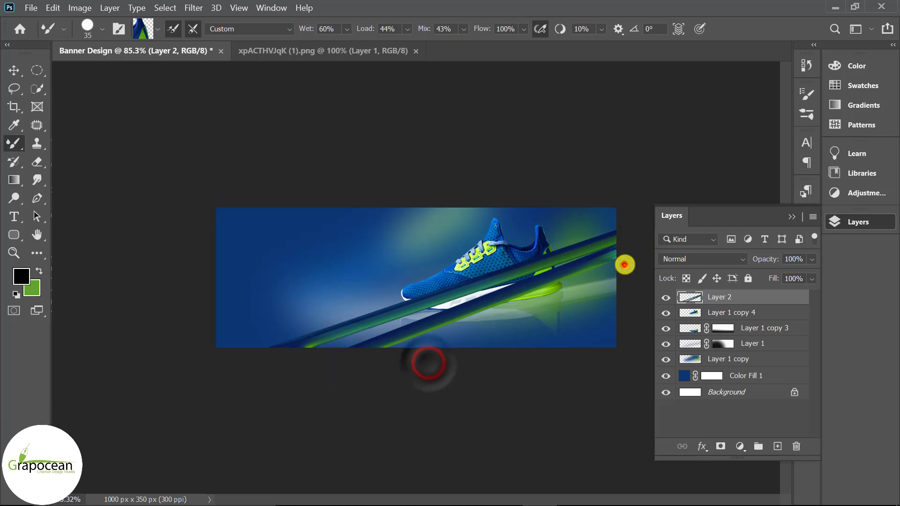
pyautogui.keyDown('shift'); pyautogui.click(624, 265); pyautogui.keyUp('shift')
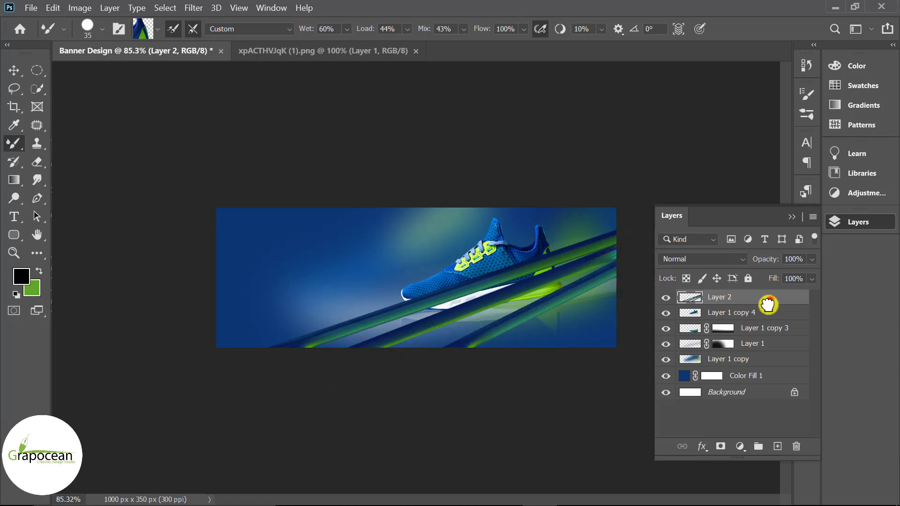
pyautogui.moveTo(769, 297)
pyautogui.mouseDown()
pyautogui.moveTo(765, 334)
pyautogui.moveTo(746, 351)
pyautogui.mouseUp()
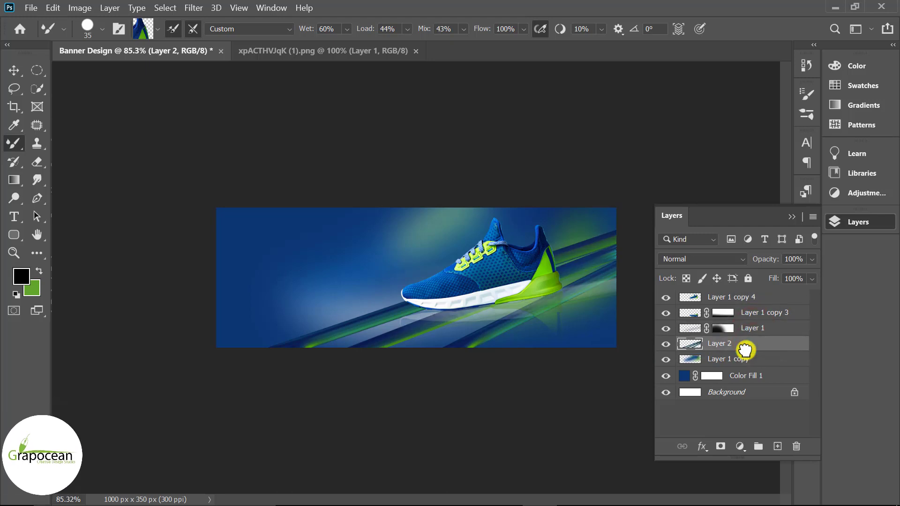
# Step: Apply an 11°, 264-pixel Motion Blur filter to the Layer 2 streaks
pyautogui.click(193, 8)
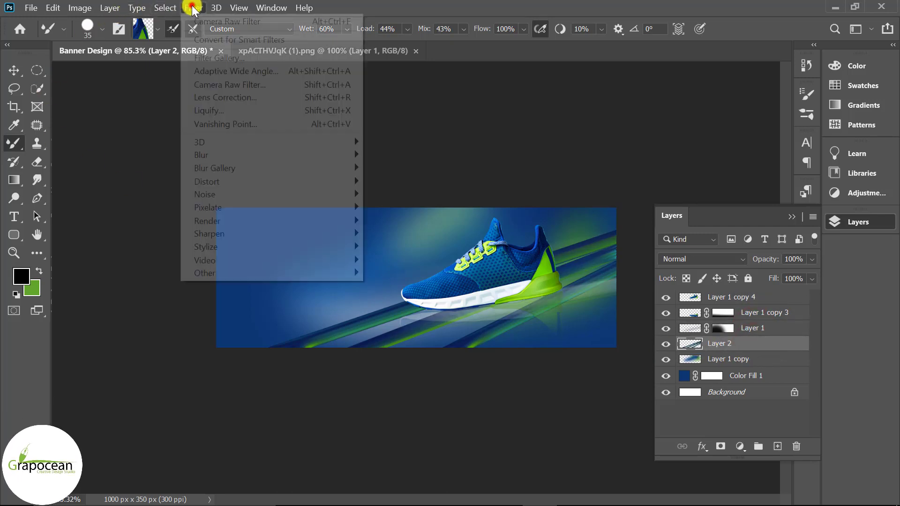
pyautogui.moveTo(211, 155)
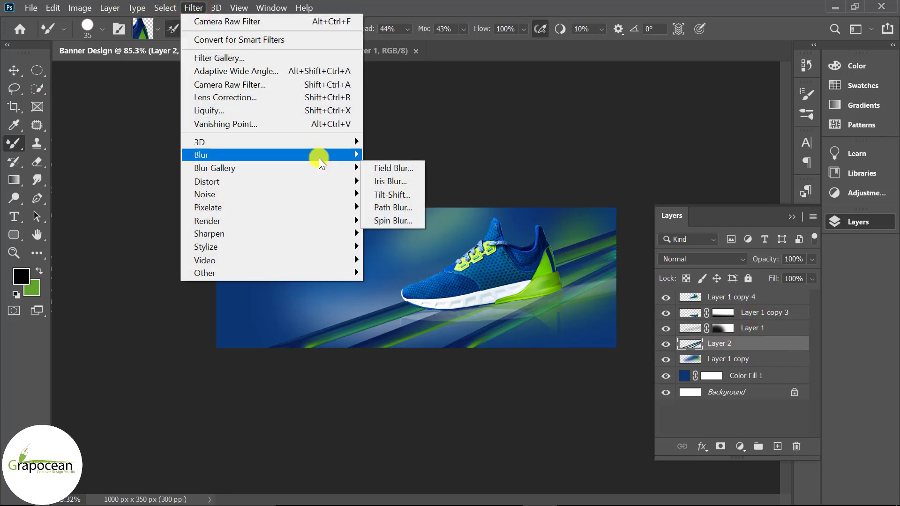
pyautogui.click(416, 234)
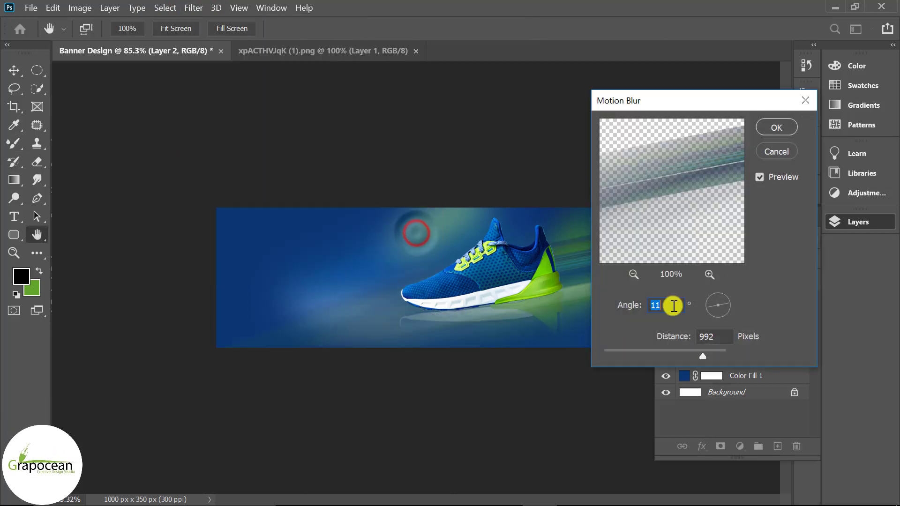
pyautogui.moveTo(665, 350); pyautogui.dragTo(698, 350)
pyautogui.click(776, 127)
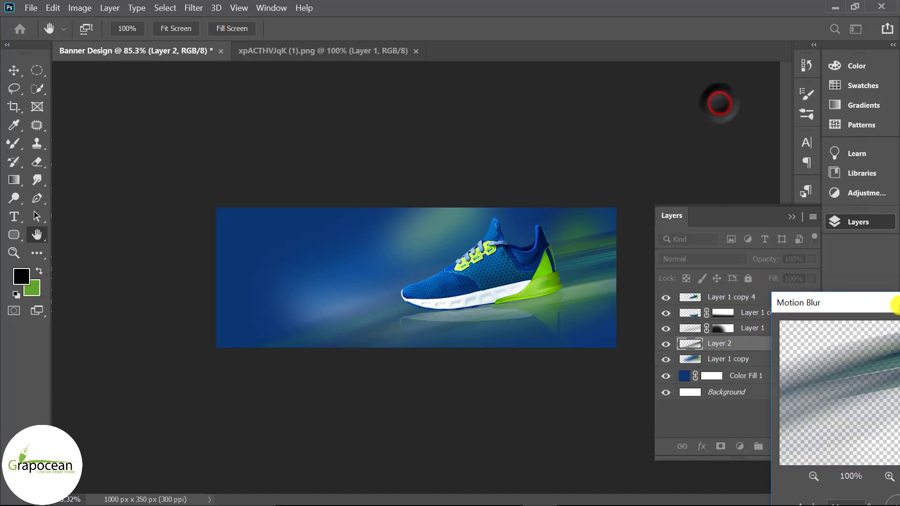
pyautogui.moveTo(874, 323); pyautogui.dragTo(331, 301)
pyautogui.click(395, 324)
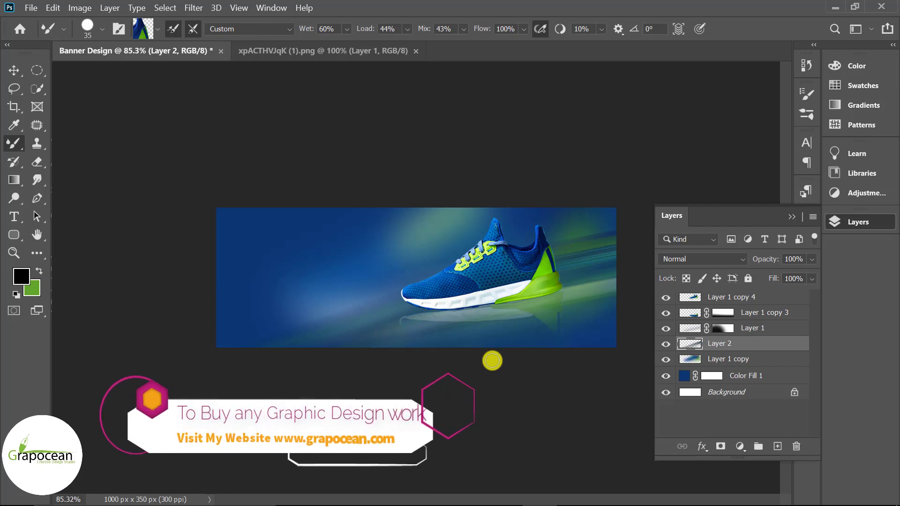
pyautogui.scroll(-1, 492, 360)
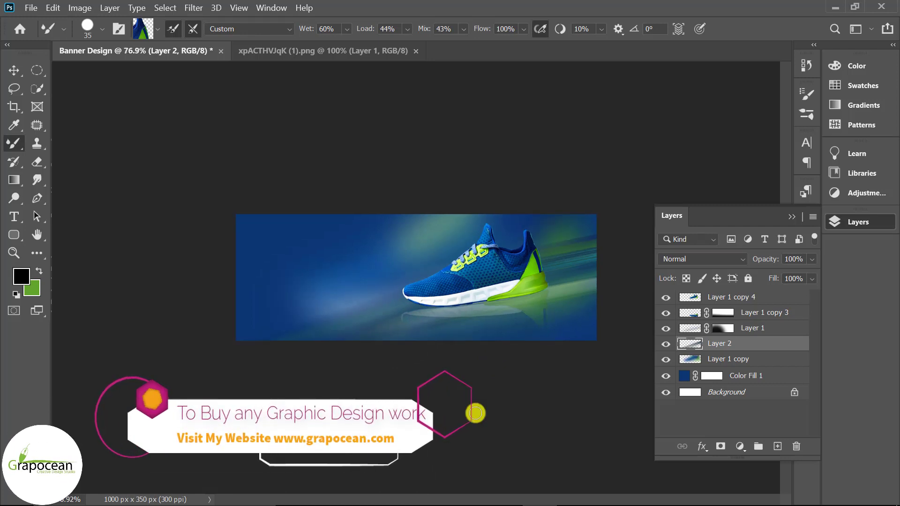
# Step: Add a 7 pt 'SHOPPING' text layer and move it to the banner's upper left
pyautogui.click(15, 217)
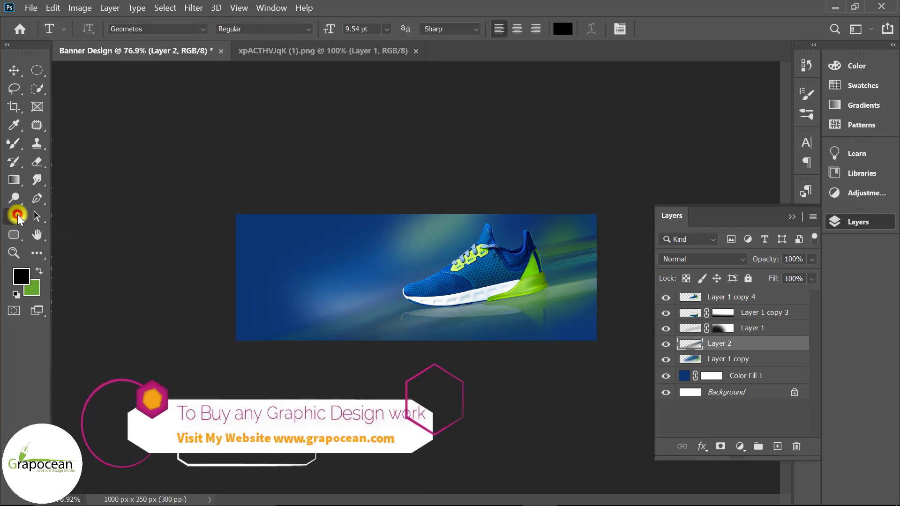
pyautogui.click(362, 27)
pyautogui.write('7')
pyautogui.press('Return')
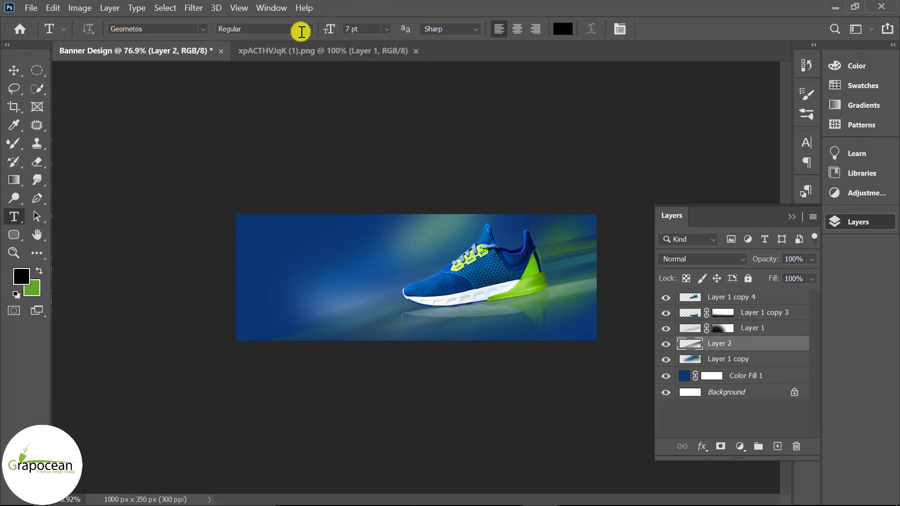
pyautogui.click(311, 249)
pyautogui.write('SH')
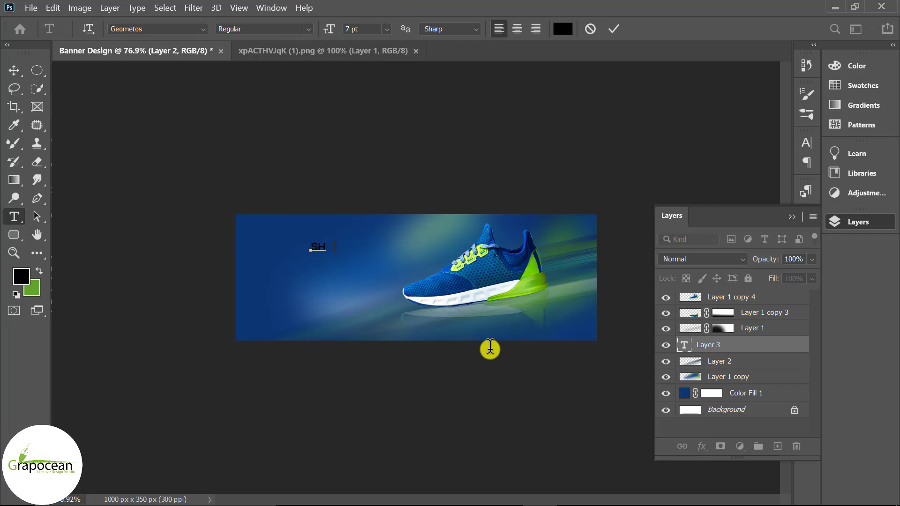
pyautogui.write('OPPING')
pyautogui.click(13, 70)
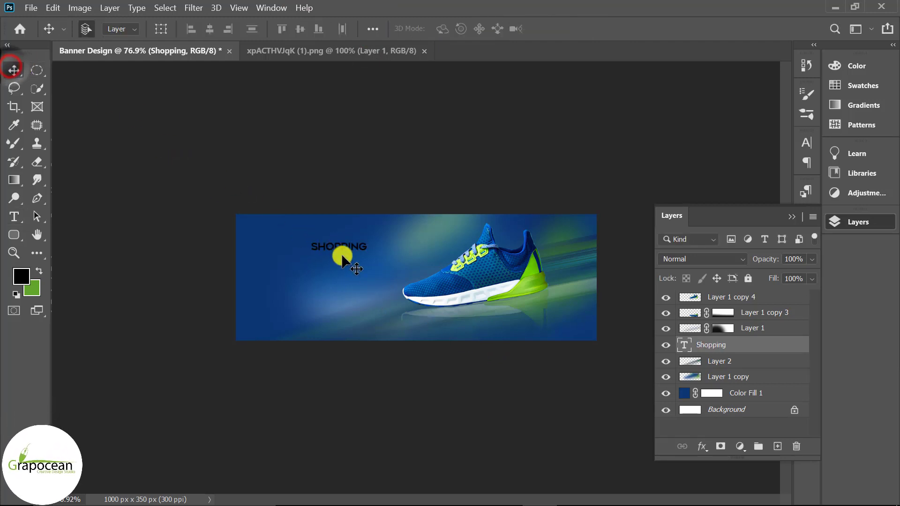
pyautogui.hotkey('ctrl', '+')
pyautogui.moveTo(287, 225); pyautogui.dragTo(236, 212)
pyautogui.click(858, 222)
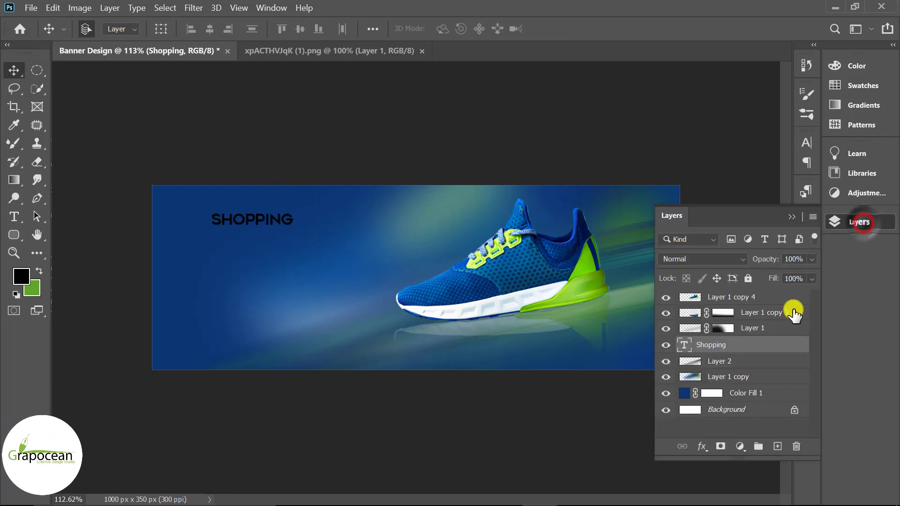
# Step: Move the Shopping layer copy to the top and replace its text with NOW AVAILABLE TO
pyautogui.moveTo(778, 350)
pyautogui.mouseDown()
pyautogui.moveTo(779, 300)
pyautogui.moveTo(777, 446)
pyautogui.mouseUp()
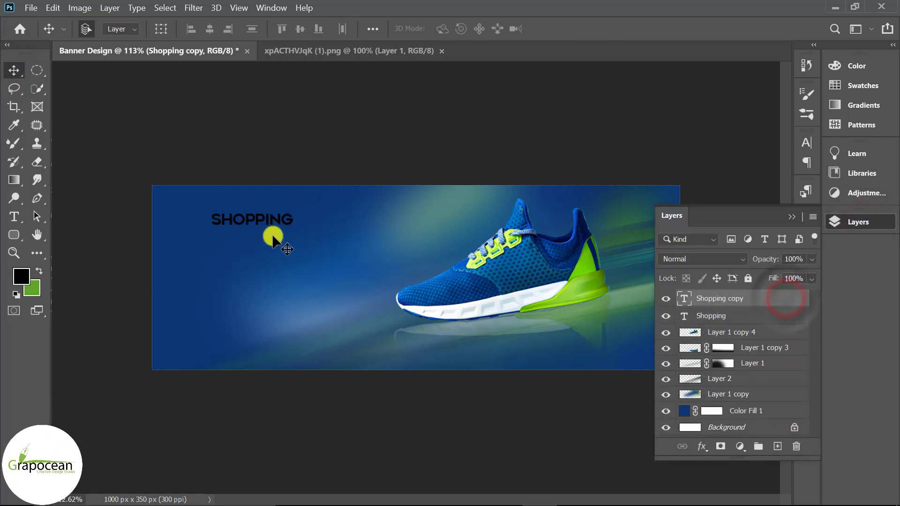
pyautogui.click(15, 216)
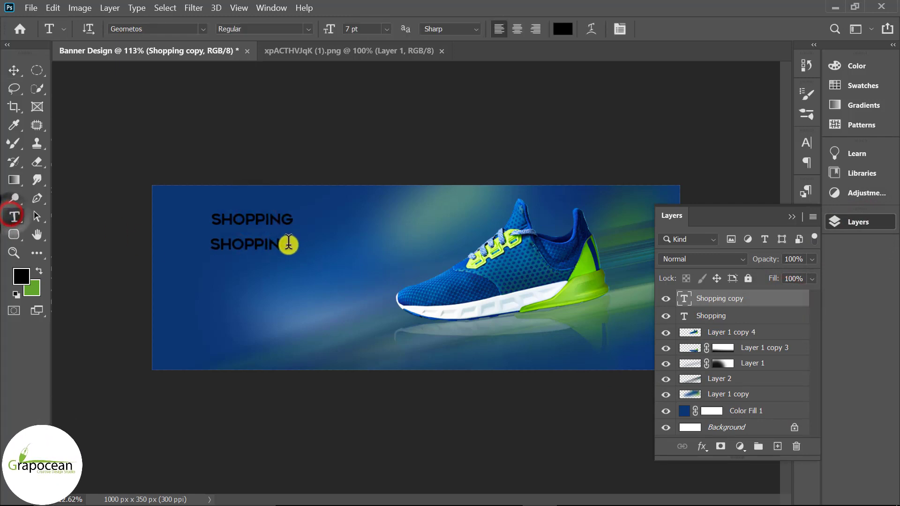
pyautogui.doubleClick(290, 217)
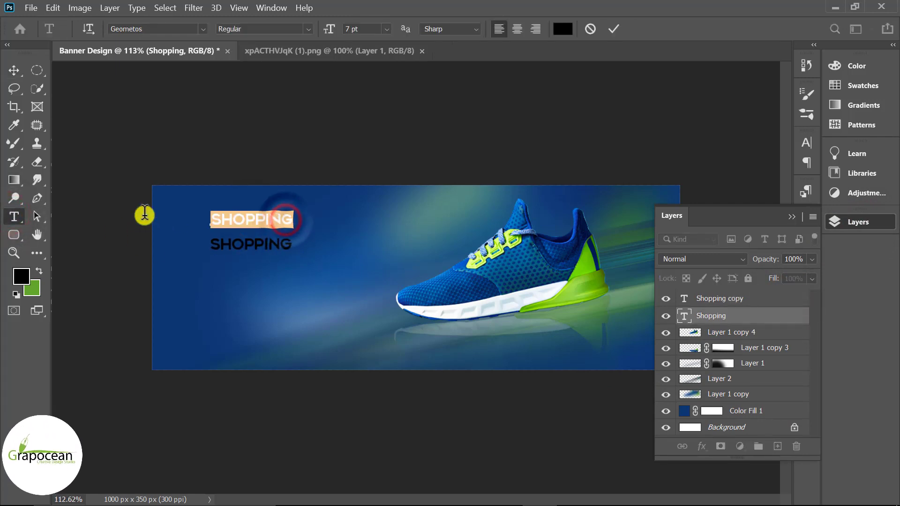
pyautogui.press('BackSpace')
pyautogui.write('NOW AVAILABLE TO')
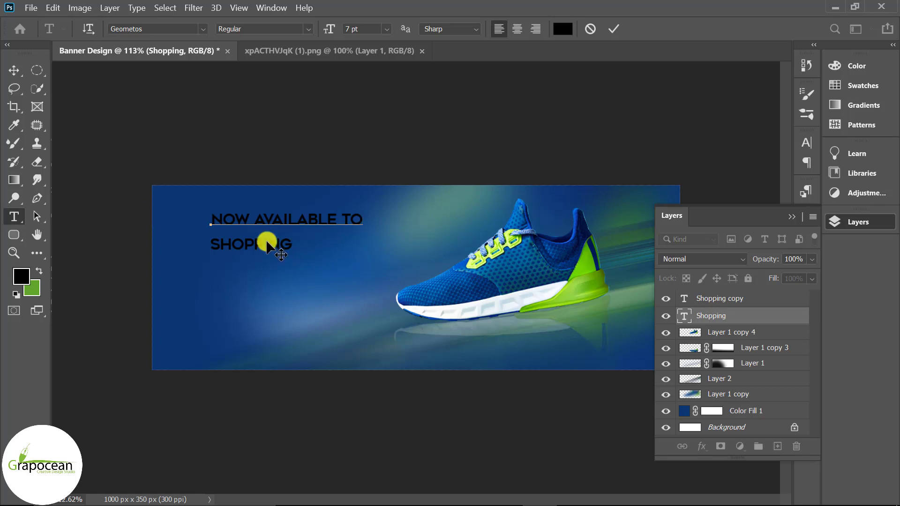
# Step: Colour the NOW AVAILABLE TO headline with green sampled from the shoe
pyautogui.tripleClick(361, 219)
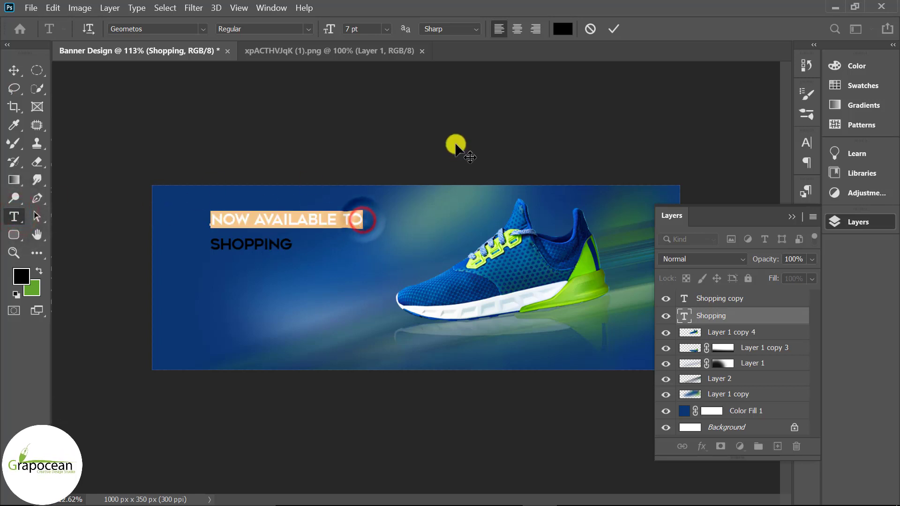
pyautogui.click(563, 28)
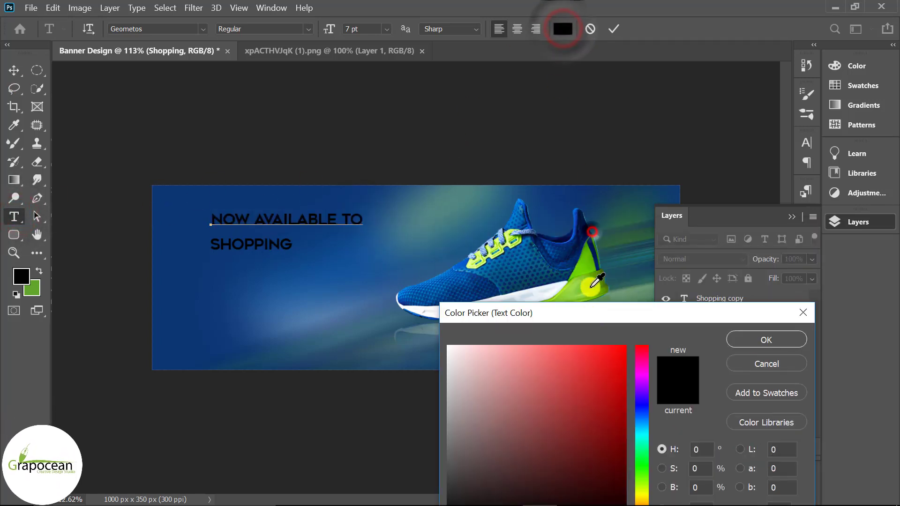
pyautogui.click(591, 289)
pyautogui.click(767, 339)
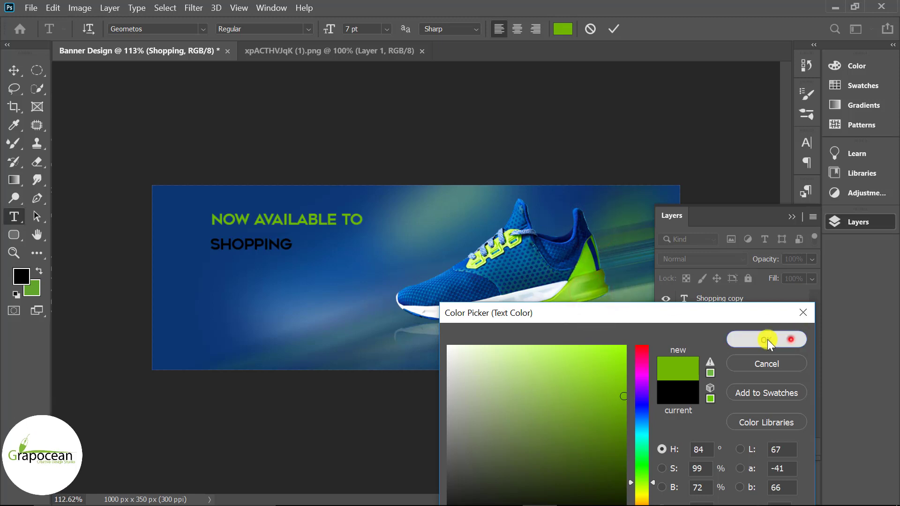
pyautogui.click(13, 70)
pyautogui.press('t')
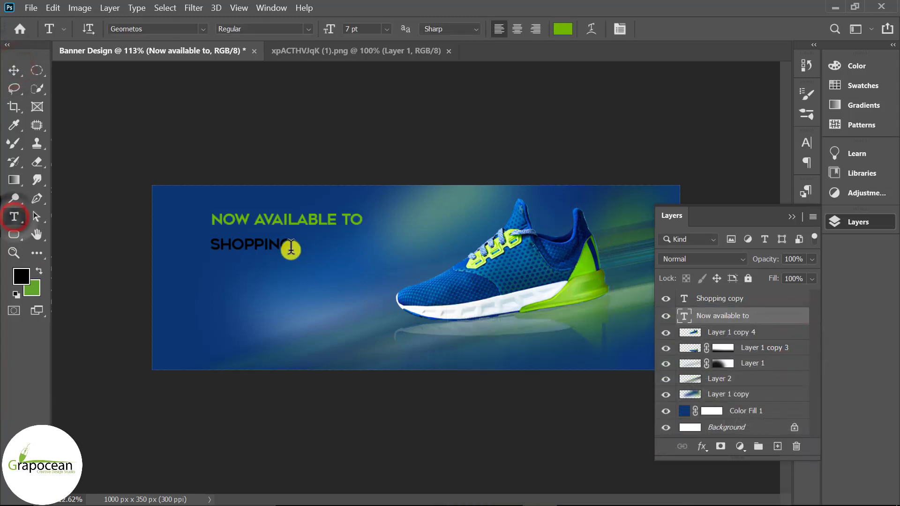
pyautogui.moveTo(293, 246); pyautogui.dragTo(206, 247)
# Step: Retype the second line as OUR SHOP in white (ffffff)
pyautogui.press('BackSpace')
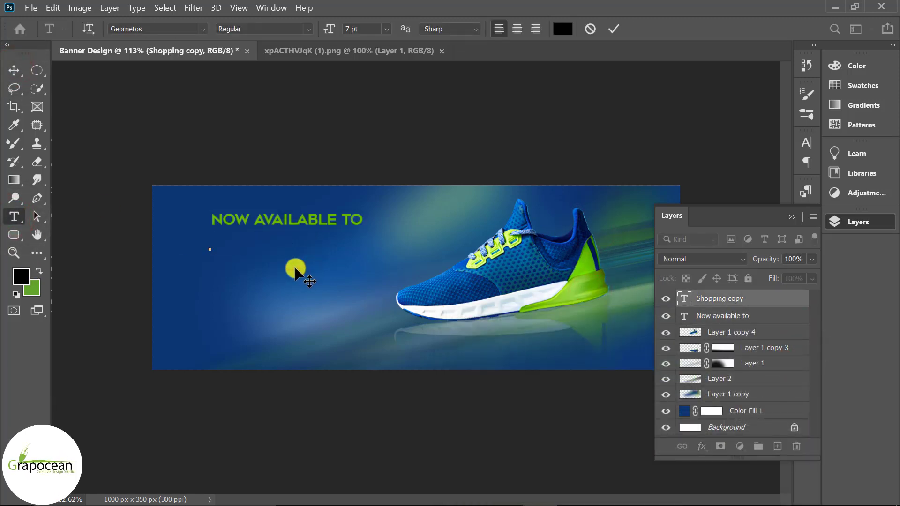
pyautogui.write('OUR SHOP')
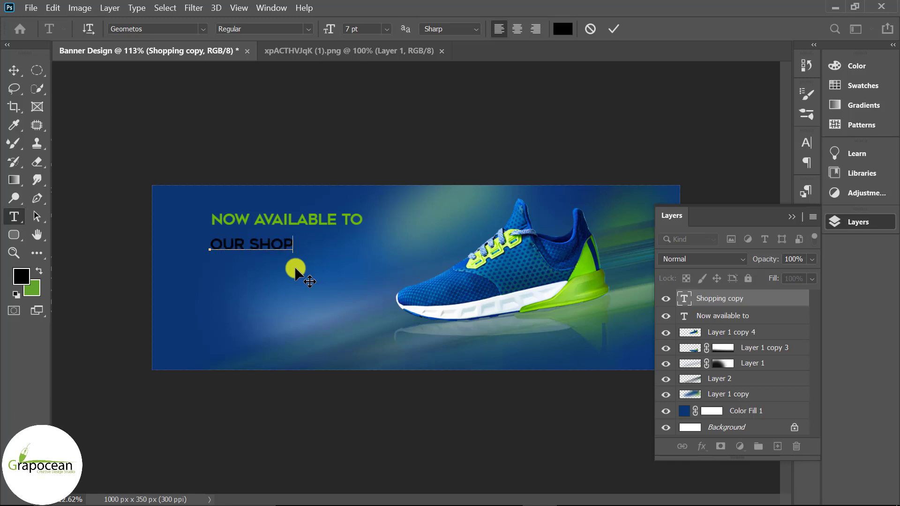
pyautogui.click(562, 28)
pyautogui.moveTo(484, 279); pyautogui.dragTo(447, 262)
pyautogui.click(757, 257)
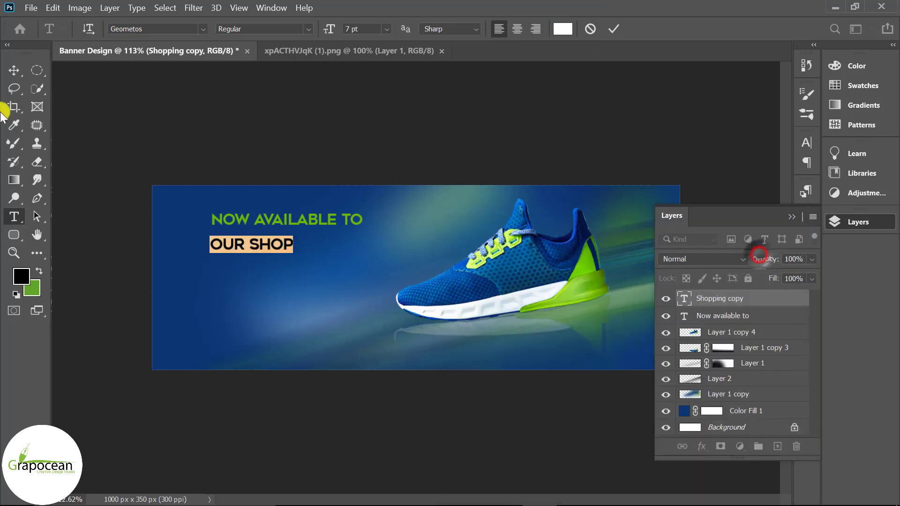
# Step: Move OUR SHOP up to sit just beneath the green headline
pyautogui.moveTo(280, 248); pyautogui.dragTo(281, 239)
pyautogui.click(14, 216)
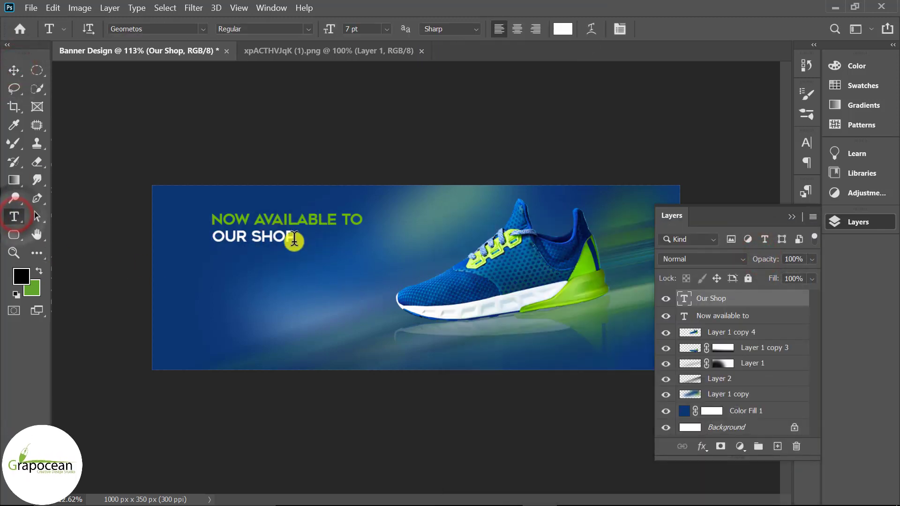
pyautogui.click(15, 71)
pyautogui.hotkey('ctrl', '+')
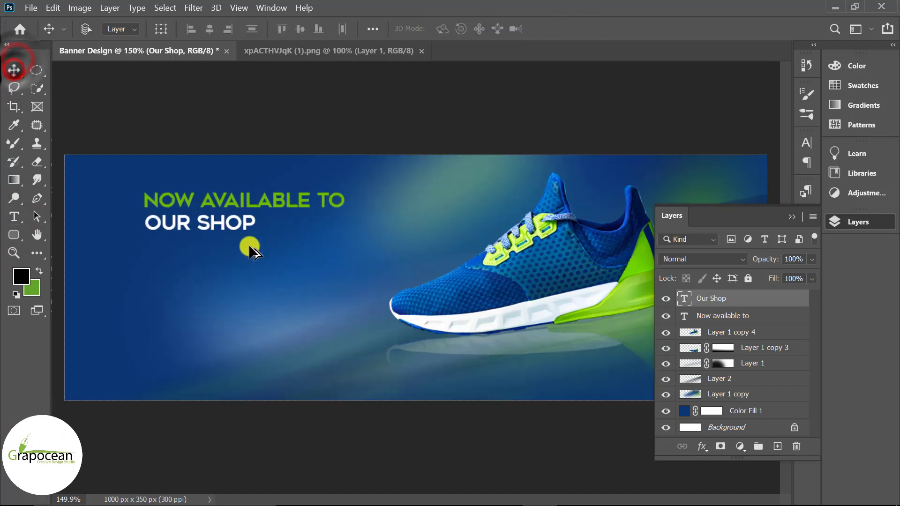
pyautogui.scroll(-3, 401, 303)
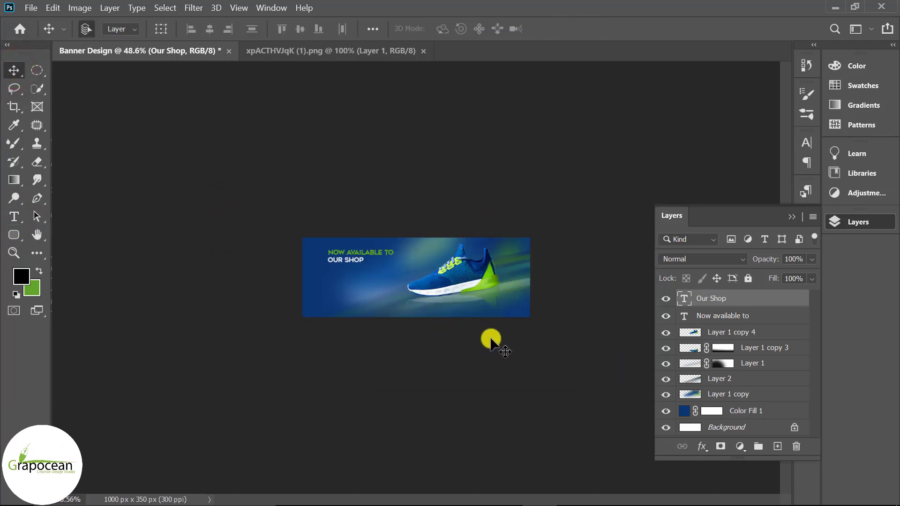
pyautogui.hotkey('ctrl', '+')
pyautogui.hotkey('ctrl', '+')
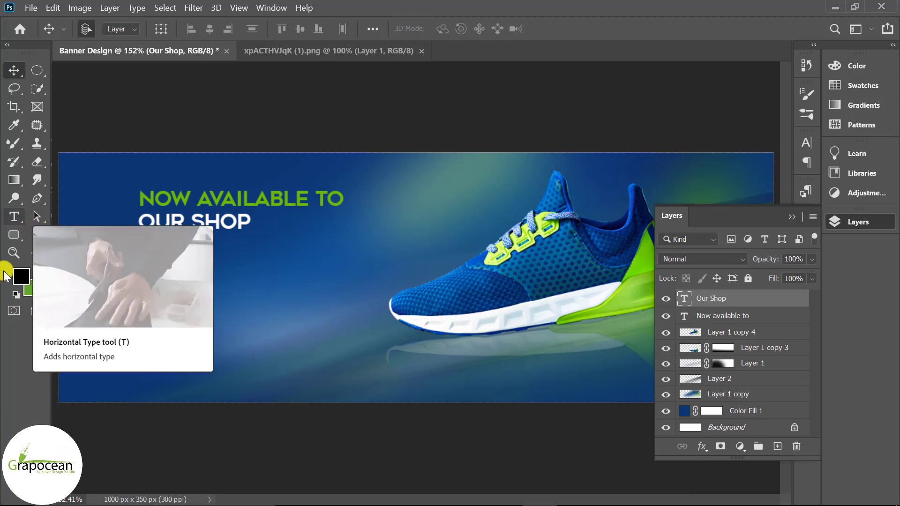
# Step: Draw a rectangle around the OUR SHOP text
pyautogui.rightClick(14, 234)
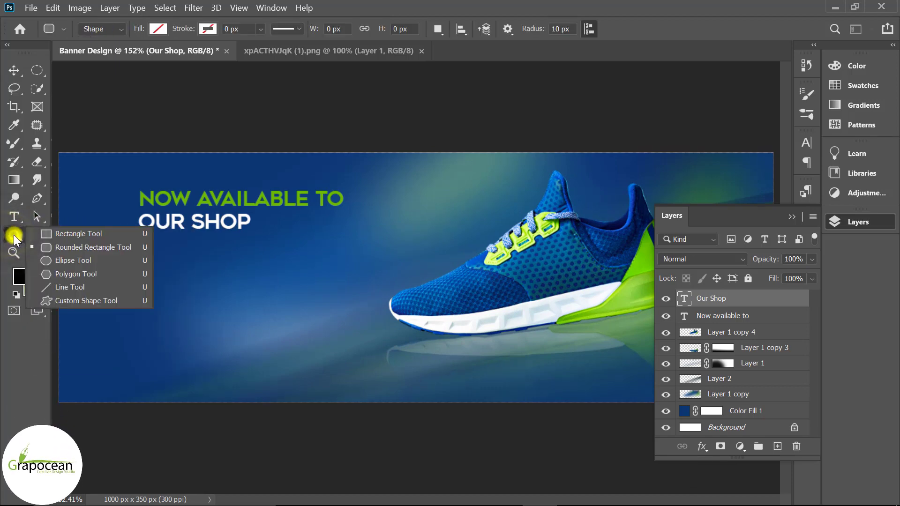
pyautogui.click(55, 235)
pyautogui.moveTo(134, 210); pyautogui.dragTo(257, 232)
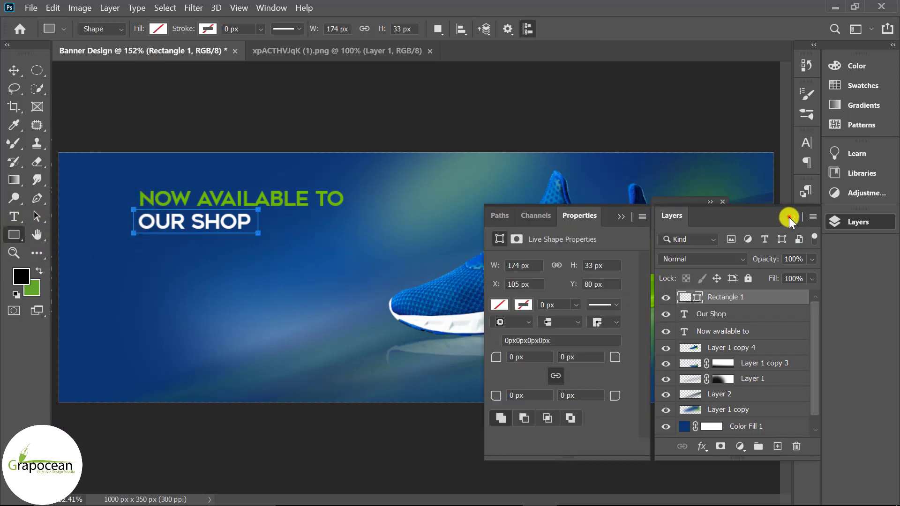
pyautogui.click(789, 216)
pyautogui.click(619, 212)
pyautogui.click(720, 202)
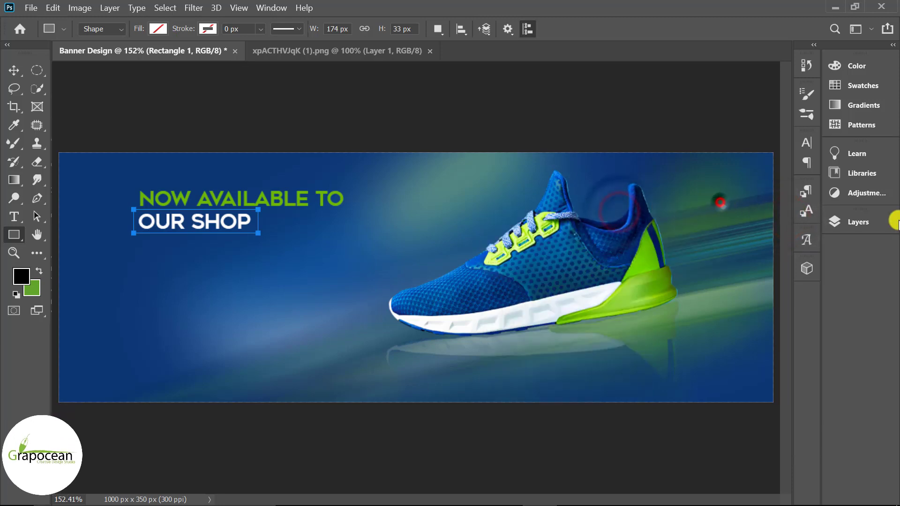
pyautogui.click(864, 222)
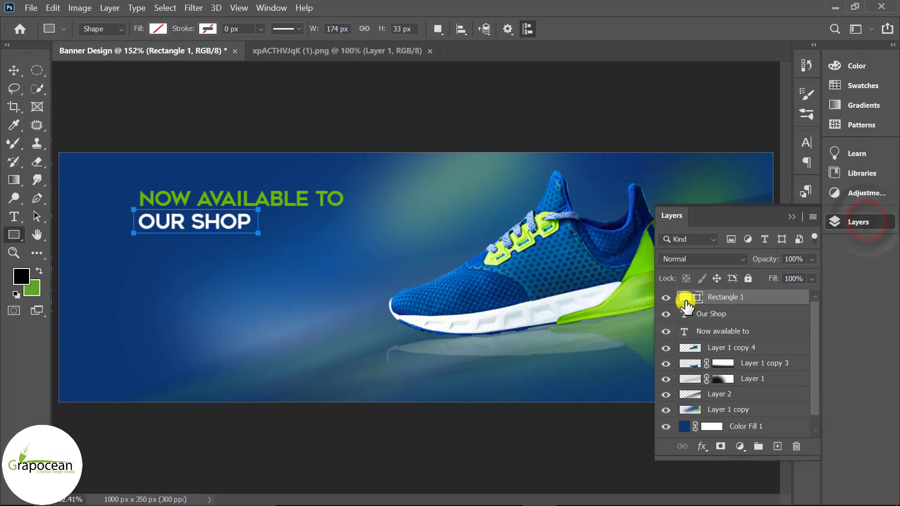
# Step: Put Rectangle 1 below the Our Shop layer and fill it dark blue
pyautogui.moveTo(685, 306); pyautogui.dragTo(733, 321)
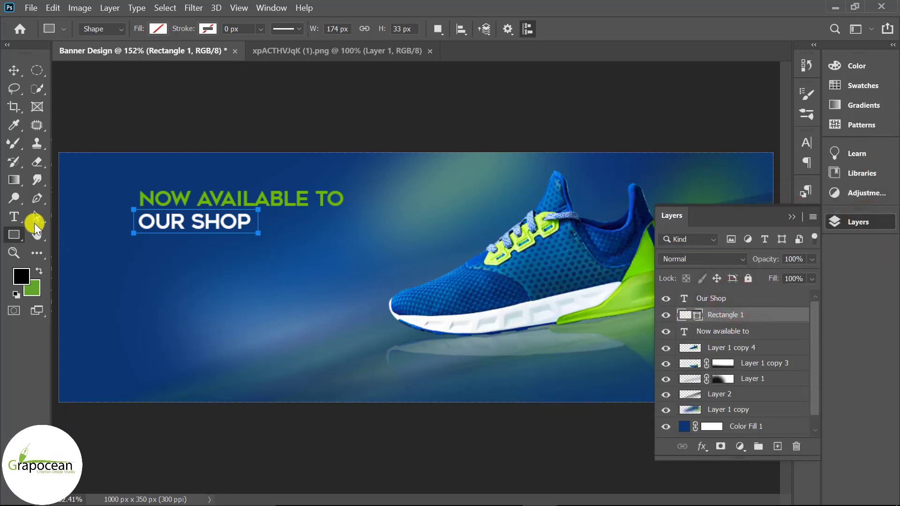
pyautogui.click(158, 29)
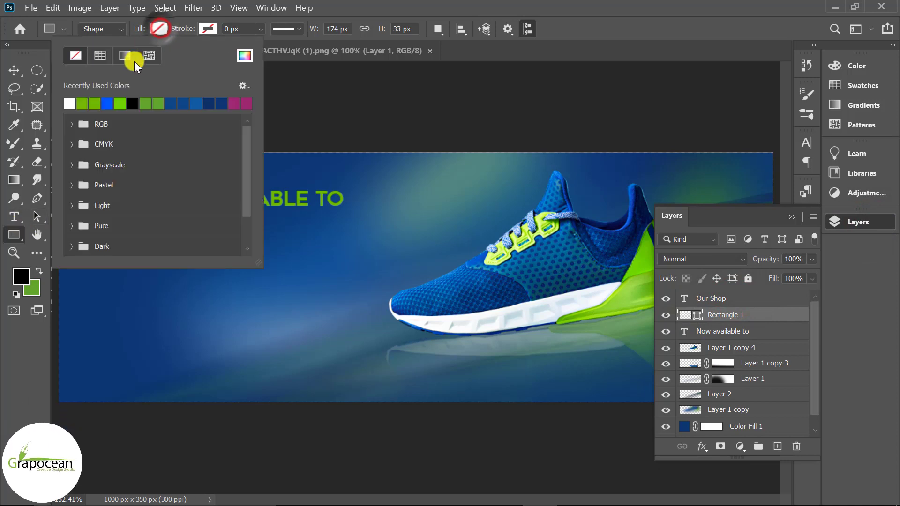
pyautogui.click(209, 101)
pyautogui.click(13, 69)
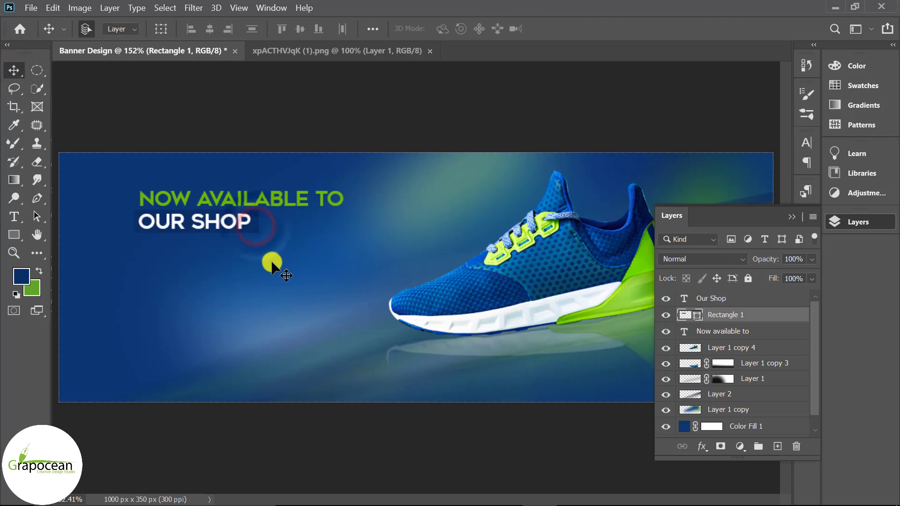
# Step: Alt-drag a duplicate of OUR SHOP to a new line below
pyautogui.scroll(-3, 332, 308)
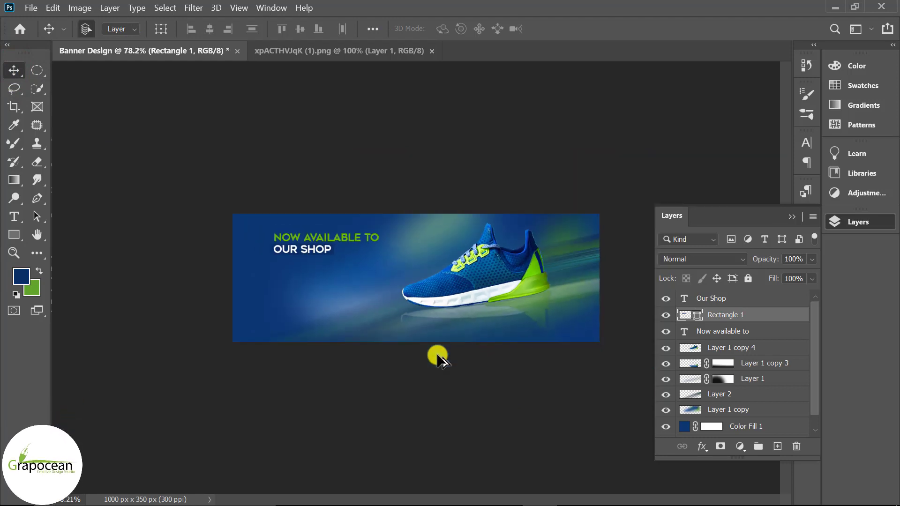
pyautogui.scroll(2, 301, 267)
pyautogui.scroll(1, 263, 229)
pyautogui.moveTo(260, 230)
pyautogui.mouseDown()
pyautogui.moveTo(261, 257)
pyautogui.moveTo(135, 260)
pyautogui.mouseUp()
# Step: Retype the copy as WEBSHOP BANER, enlarged to 11.33 pt (×1.618), below OUR SHOP
pyautogui.click(13, 217)
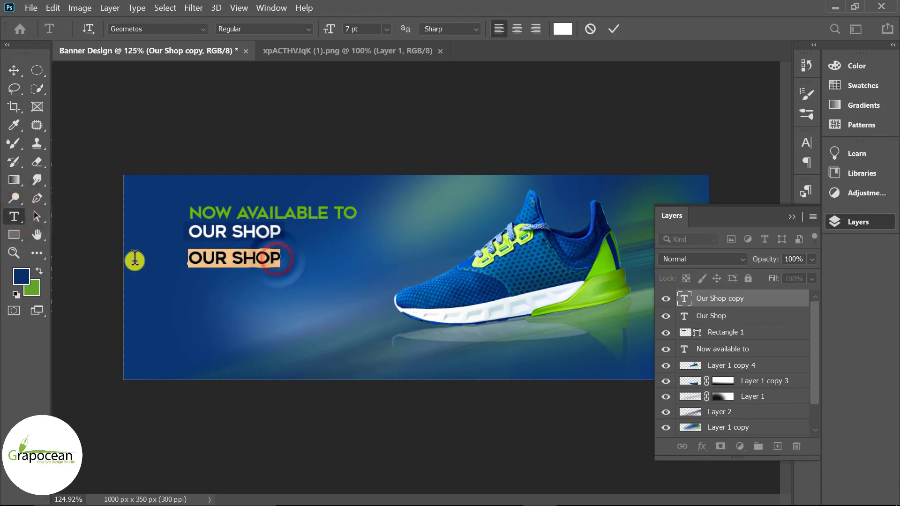
pyautogui.press('BackSpace')
pyautogui.write('W')
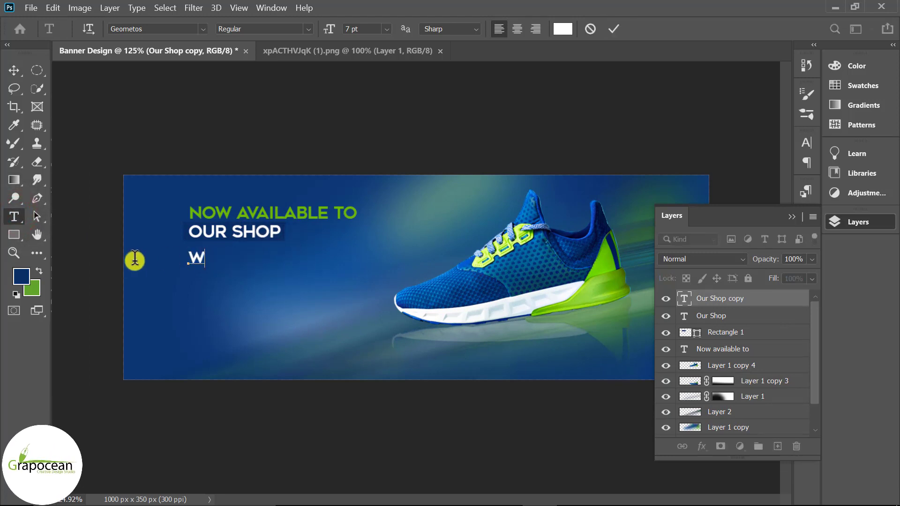
pyautogui.press('BackSpace')
pyautogui.press('BackSpace')
pyautogui.write('WEBSHOP')
pyautogui.write(' B')
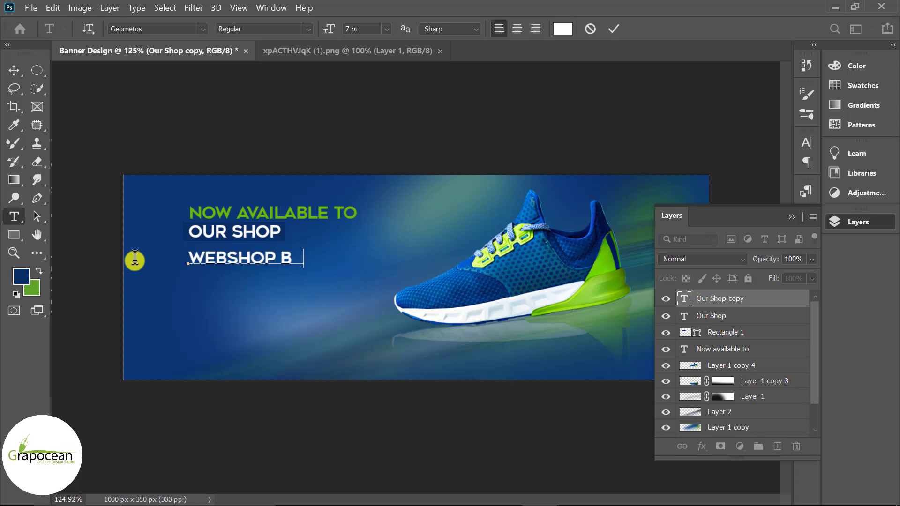
pyautogui.write('ANER')
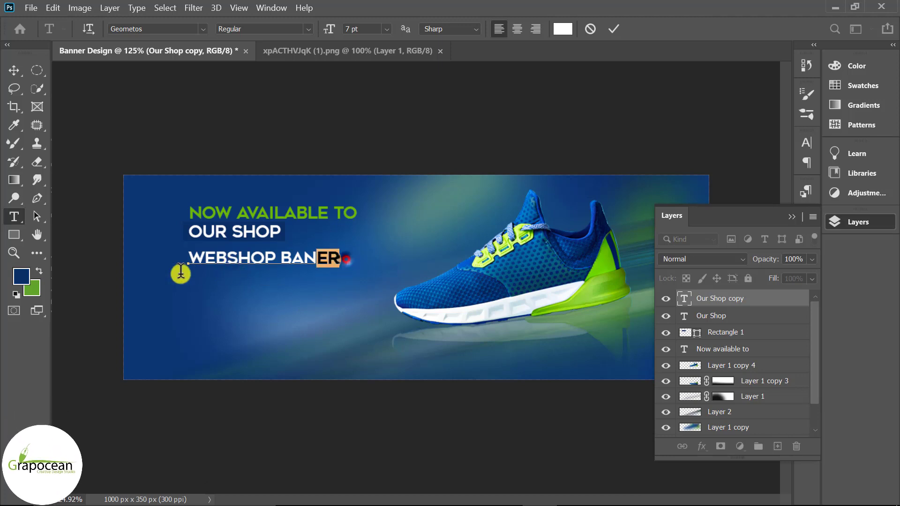
pyautogui.moveTo(181, 272); pyautogui.dragTo(183, 272)
pyautogui.click(351, 29)
pyautogui.write('*1')
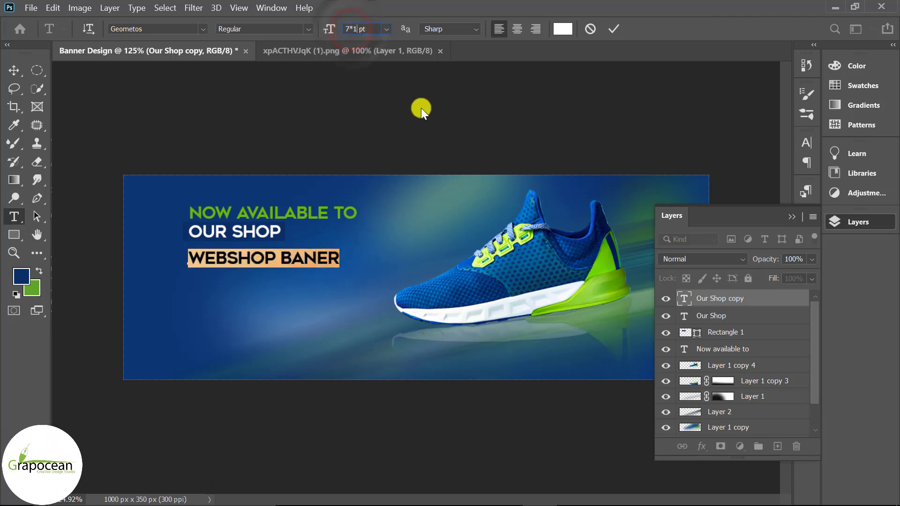
pyautogui.write('.618')
pyautogui.press('Return')
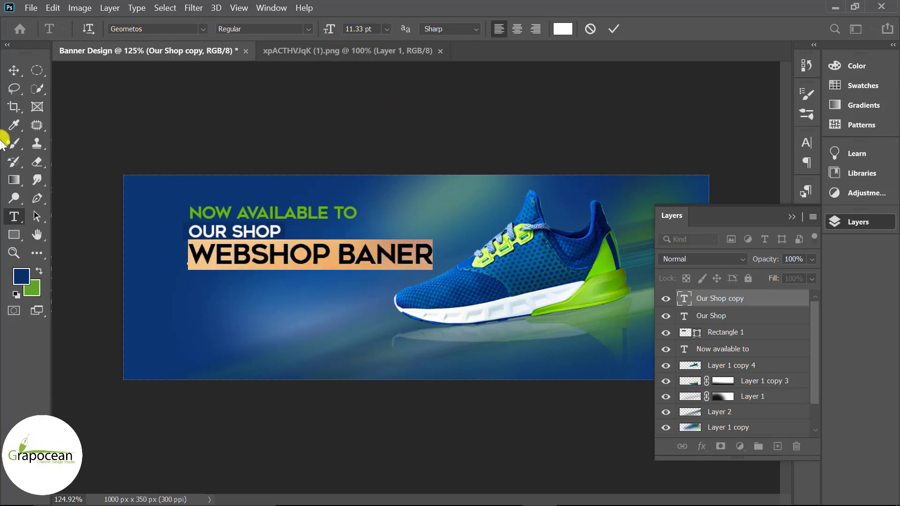
pyautogui.click(14, 70)
pyautogui.moveTo(298, 257); pyautogui.dragTo(294, 266)
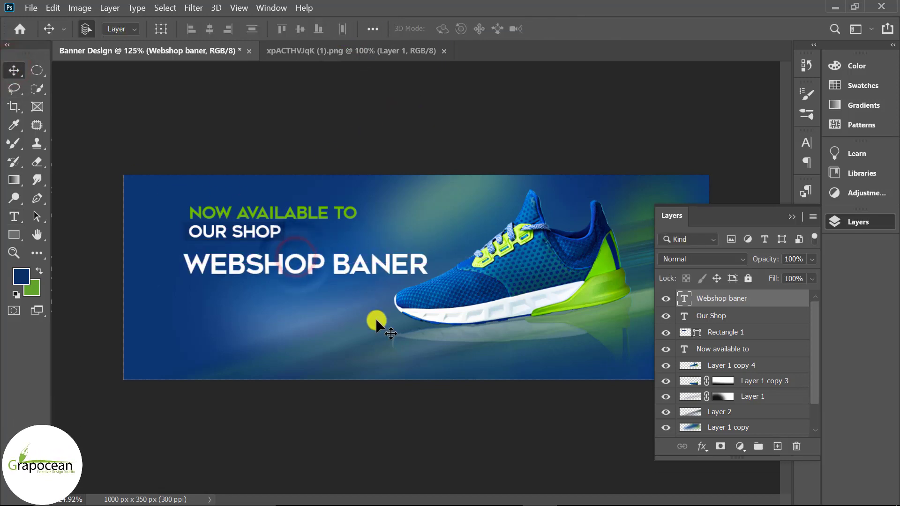
# Step: Break the headline into WEBSHOP and BANER lines and tighten the leading between them
pyautogui.scroll(-5, 375, 318)
pyautogui.scroll(5, 361, 315)
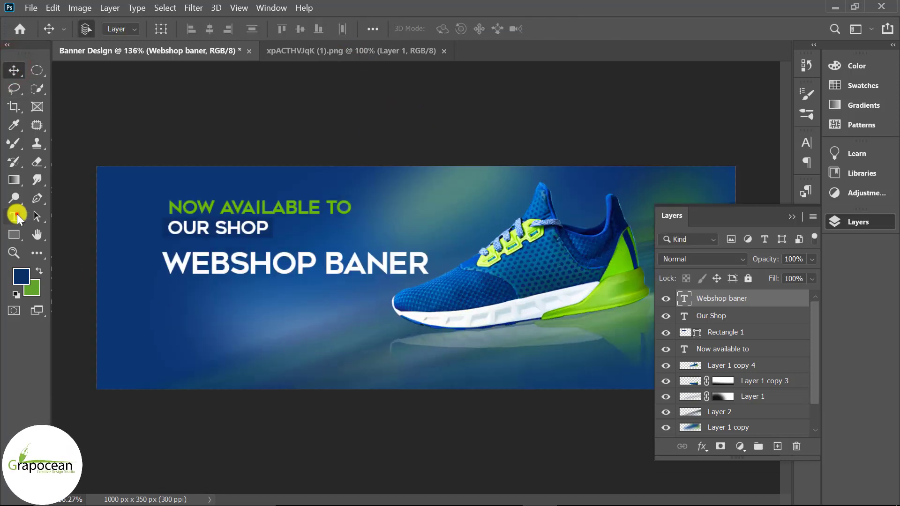
pyautogui.click(15, 216)
pyautogui.click(322, 267)
pyautogui.press('Return')
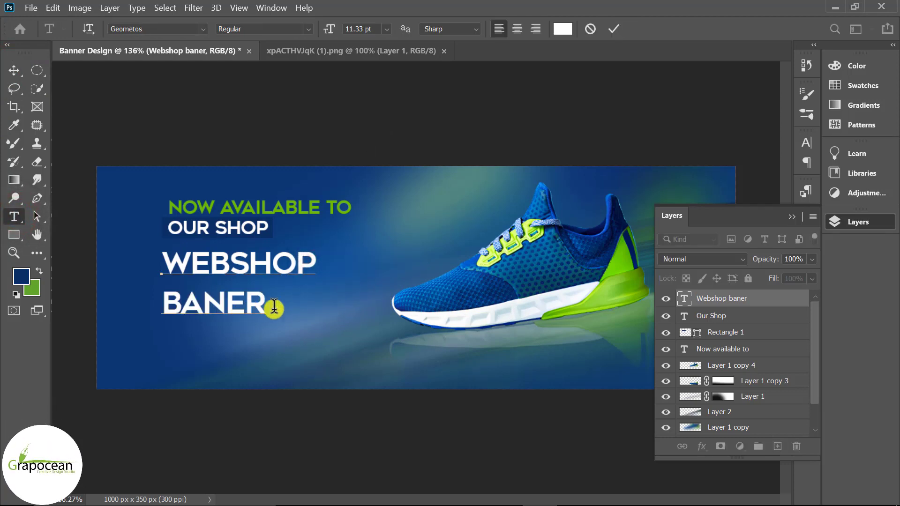
pyautogui.moveTo(274, 307); pyautogui.dragTo(121, 307)
pyautogui.hotkey('alt', 'Up')
pyautogui.hotkey('alt', 'Up')
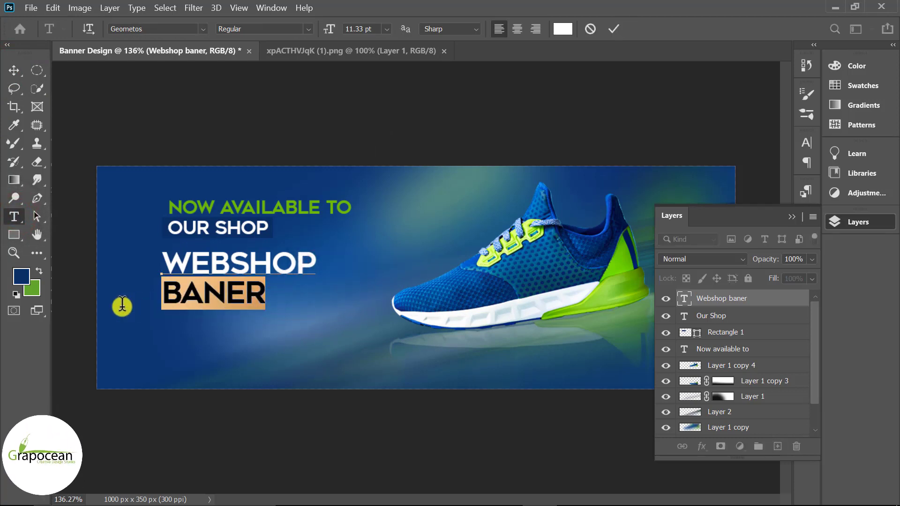
# Step: Enlarge WEBSHOP to 18.33 pt and nudge the headline slightly down
pyautogui.moveTo(321, 269); pyautogui.dragTo(140, 266)
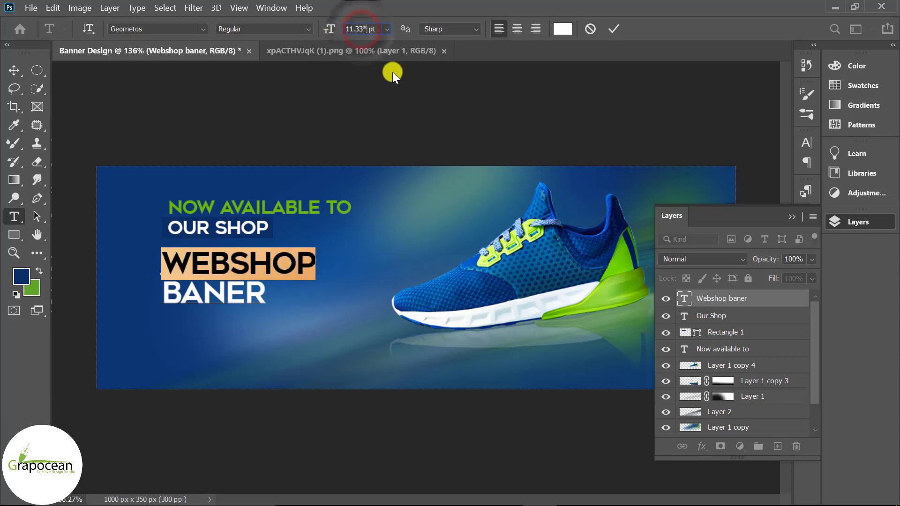
pyautogui.write('18.33')
pyautogui.press('Return')
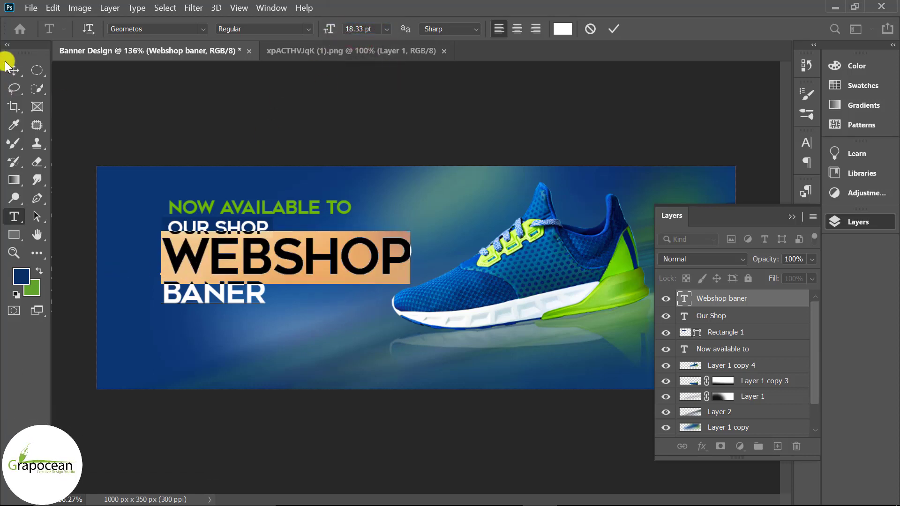
pyautogui.click(13, 70)
pyautogui.moveTo(249, 302); pyautogui.dragTo(249, 313)
pyautogui.scroll(-3, 418, 375)
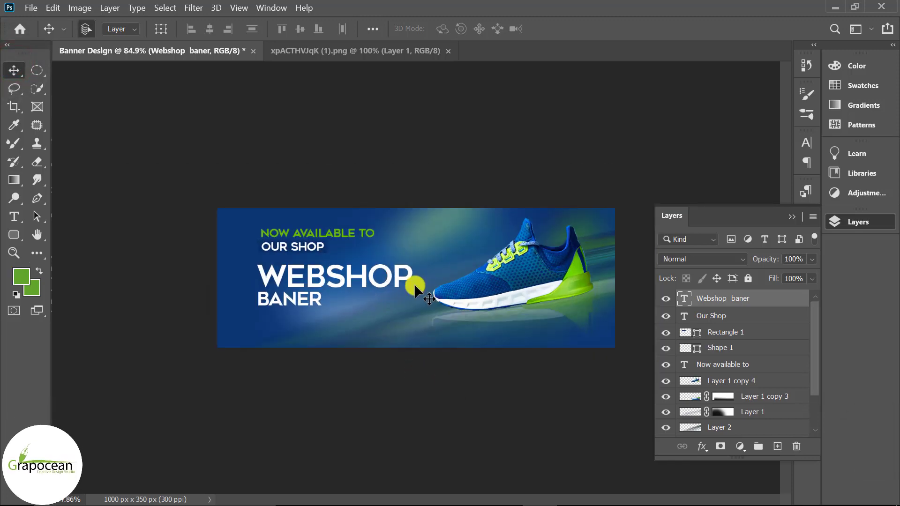
# Step: Draw a 147 × 37 px rounded-rectangle button below BANER with rounded corners
pyautogui.click(15, 235)
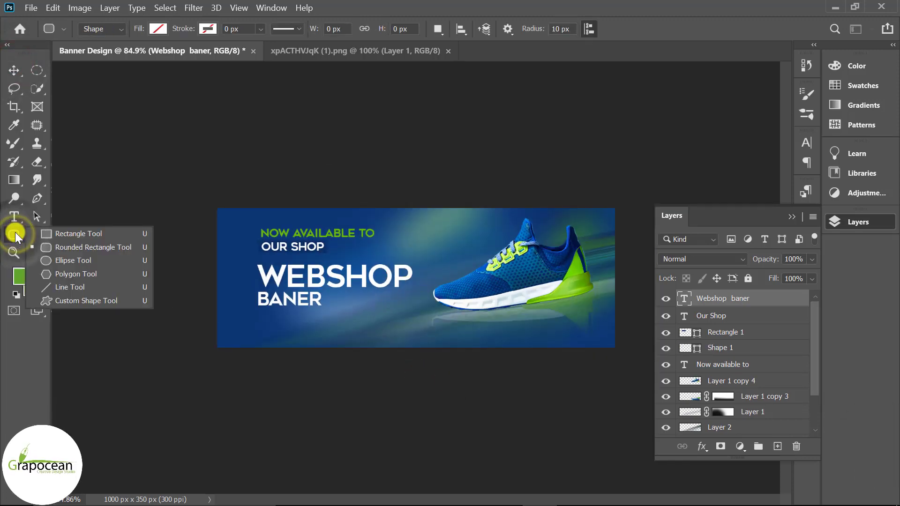
pyautogui.click(72, 248)
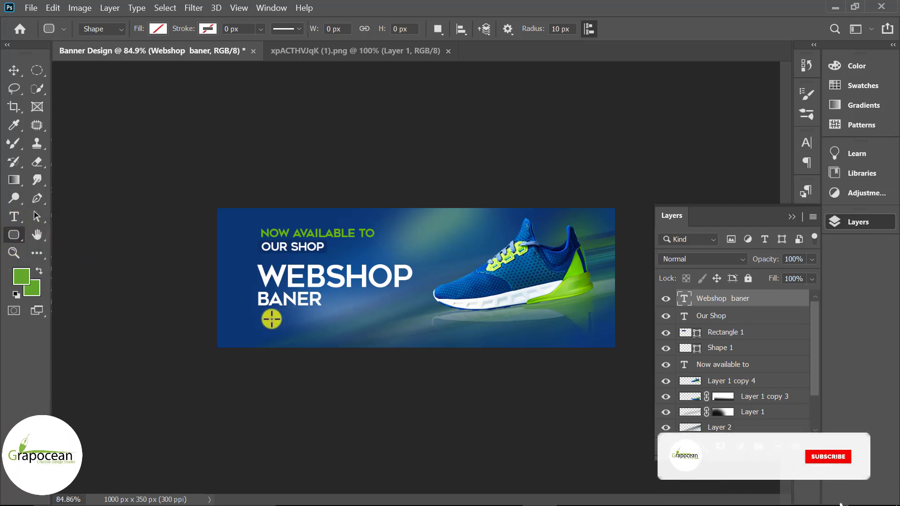
pyautogui.moveTo(271, 319); pyautogui.dragTo(330, 334)
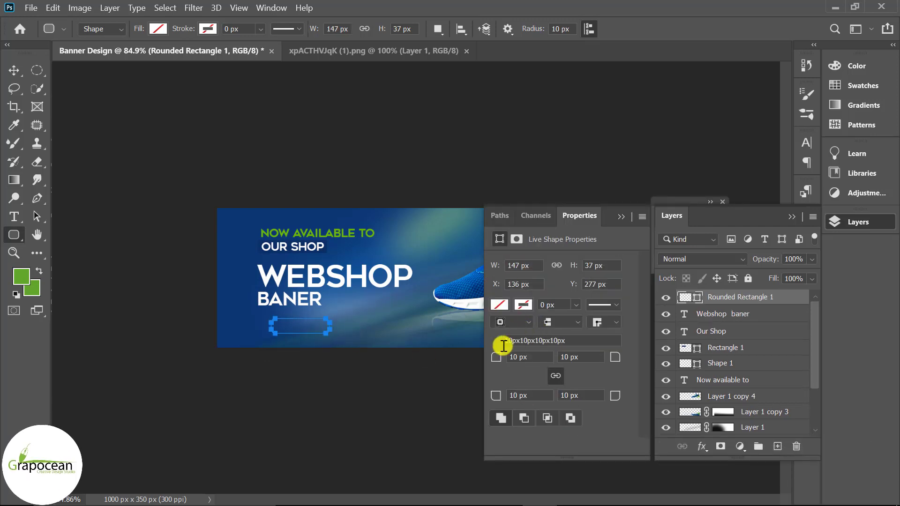
pyautogui.moveTo(517, 360); pyautogui.dragTo(619, 361)
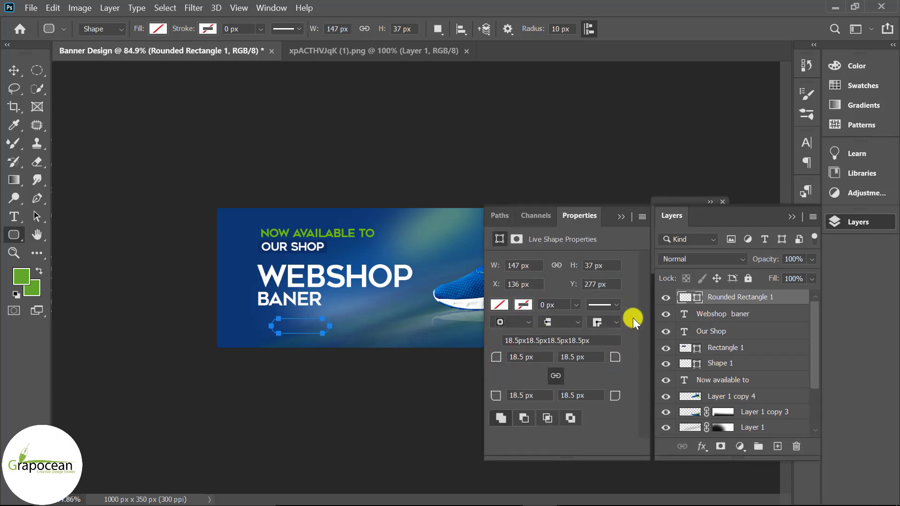
pyautogui.click(625, 217)
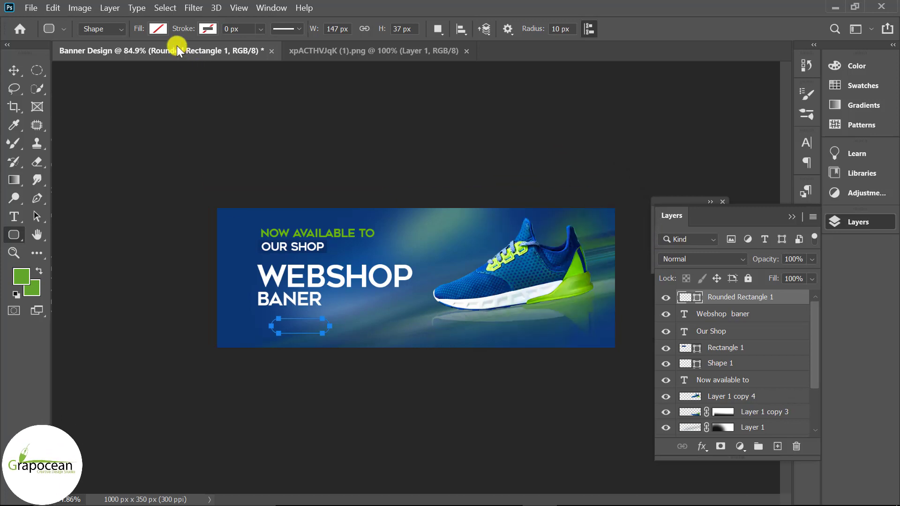
# Step: Give the button a dark blue gradient fill preset
pyautogui.click(160, 28)
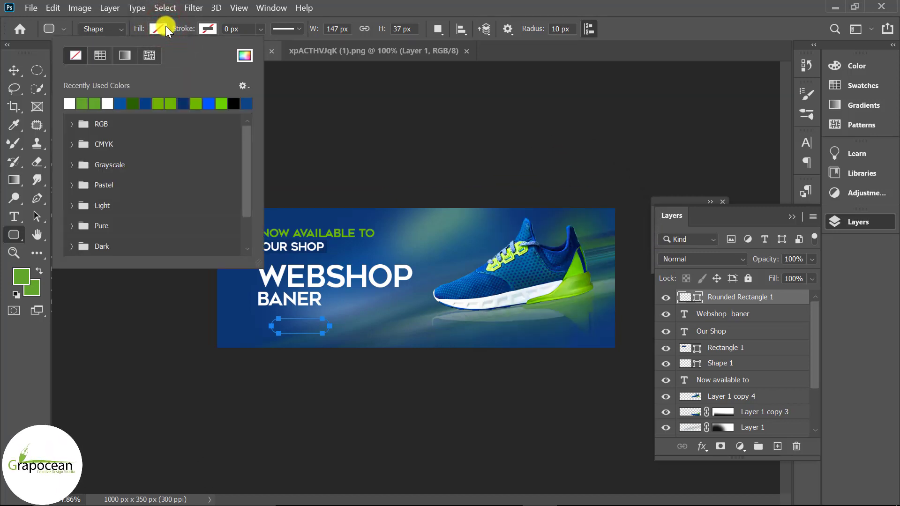
pyautogui.click(130, 54)
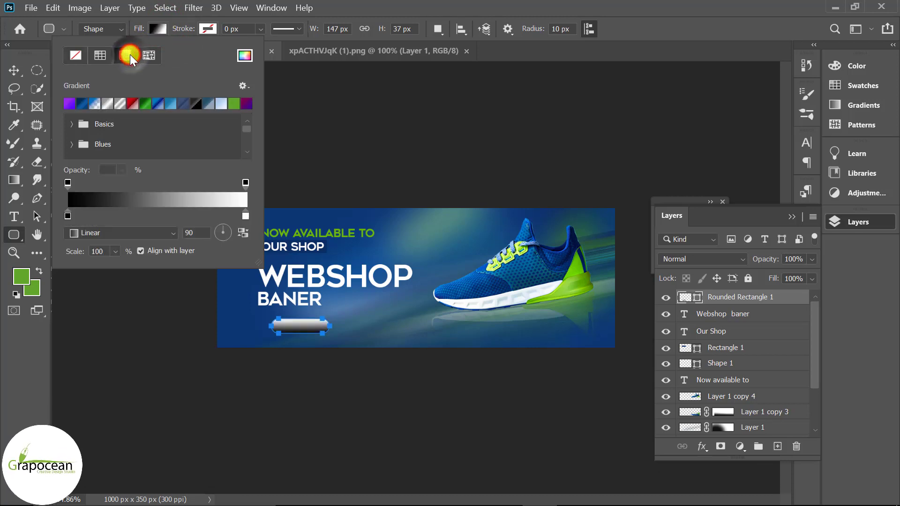
pyautogui.click(146, 103)
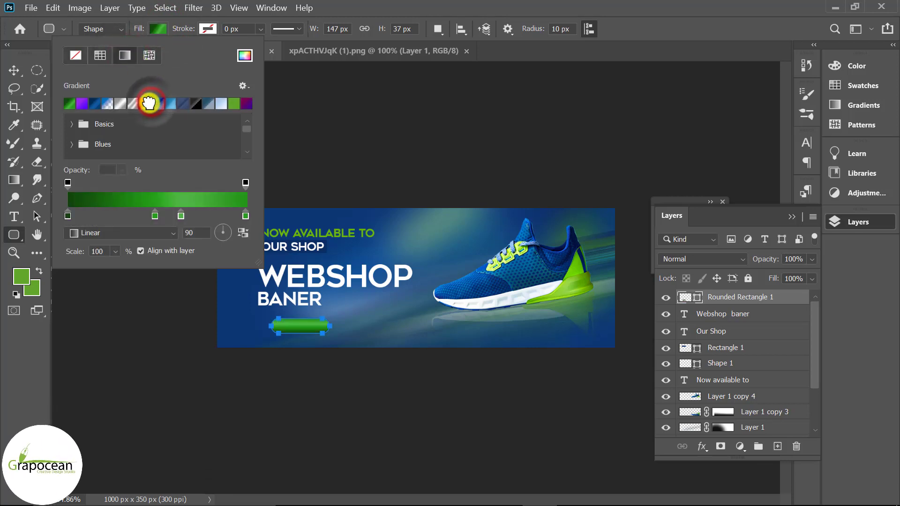
pyautogui.click(180, 105)
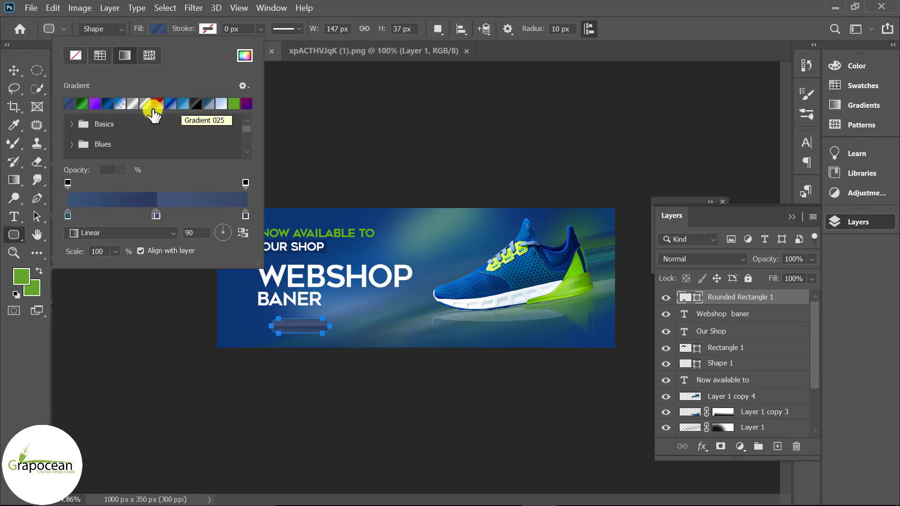
pyautogui.click(108, 103)
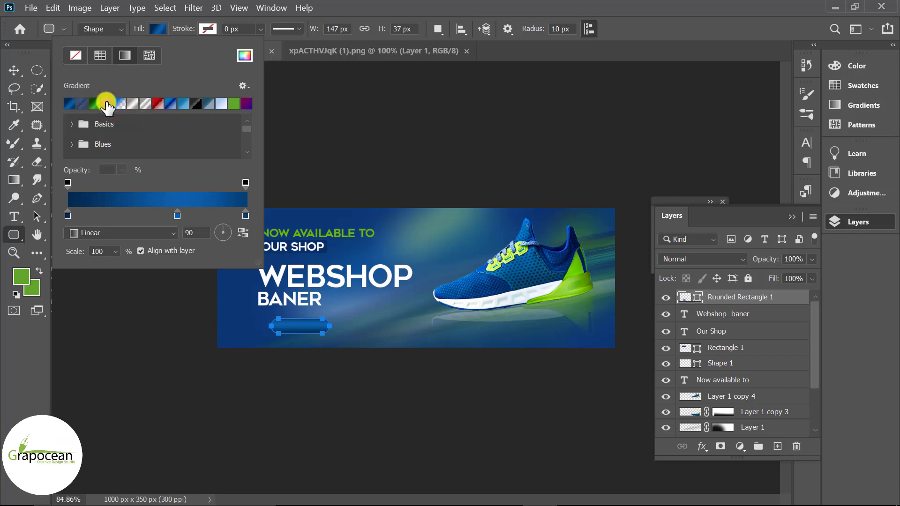
pyautogui.click(13, 71)
# Step: Load the button shape's outline as a selection from its layer thumbnail
pyautogui.click(792, 216)
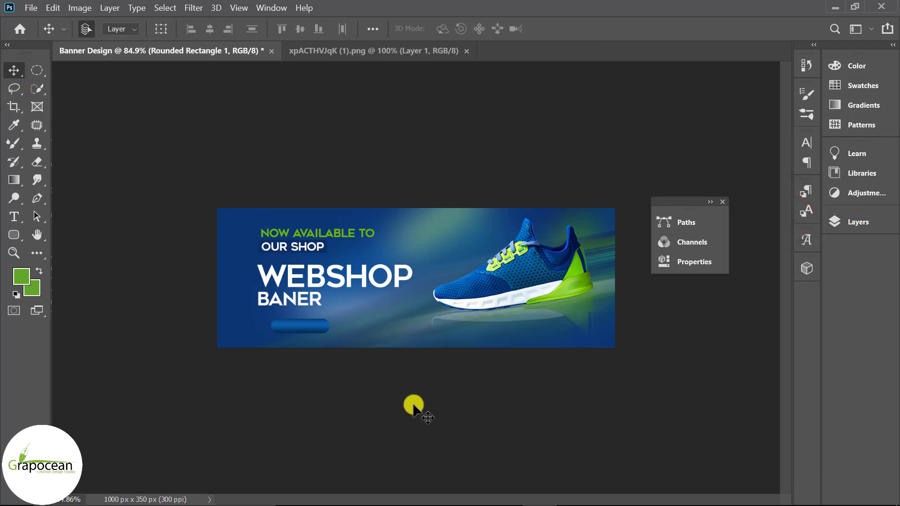
pyautogui.scroll(3, 286, 394)
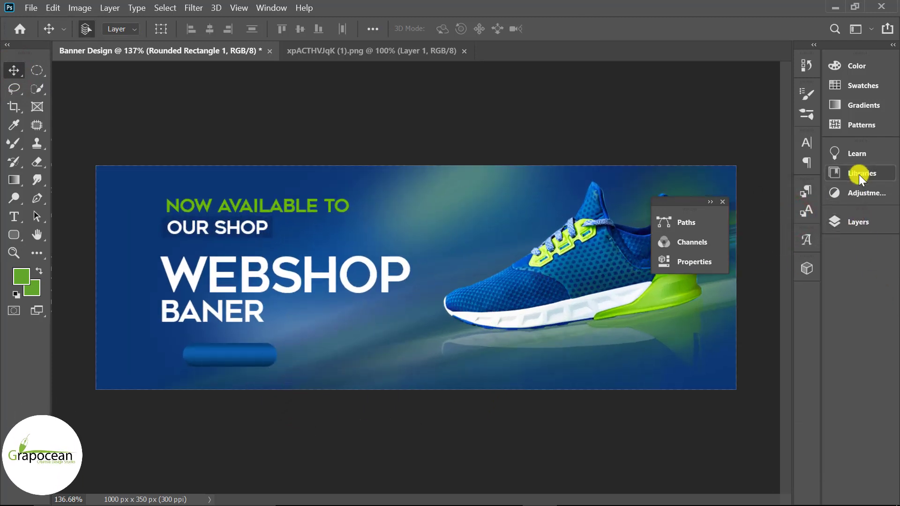
pyautogui.click(867, 221)
pyautogui.keyDown('ctrl'); pyautogui.click(685, 297); pyautogui.keyUp('ctrl')
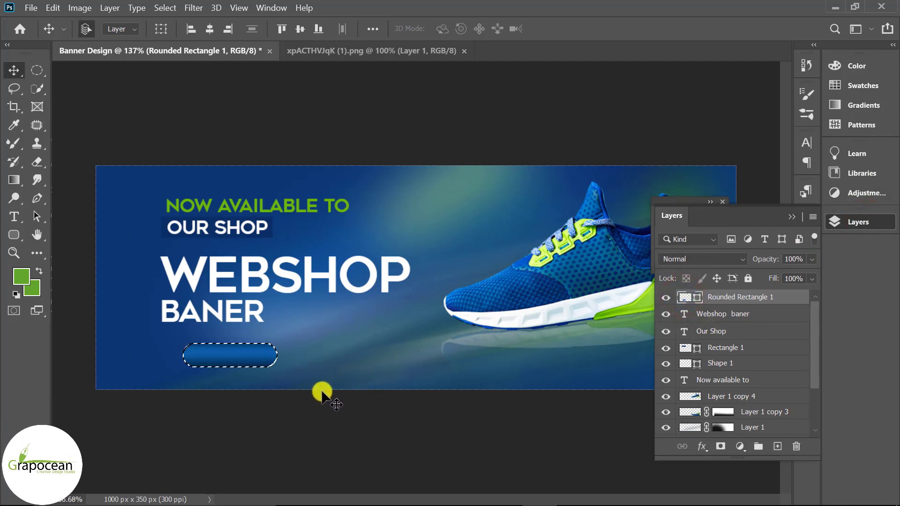
# Step: Add a new Layer 3 and set up the Brush Tool with white paint
pyautogui.click(778, 446)
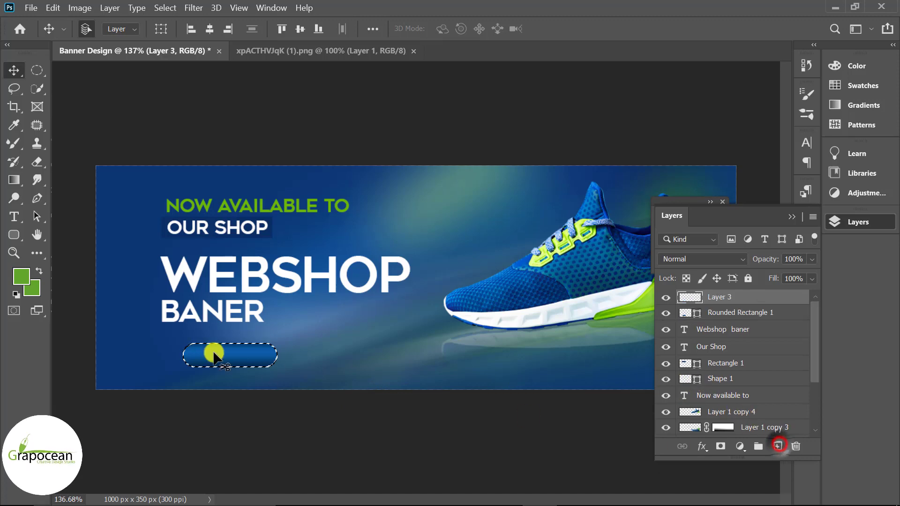
pyautogui.hotkey('ctrl', '+')
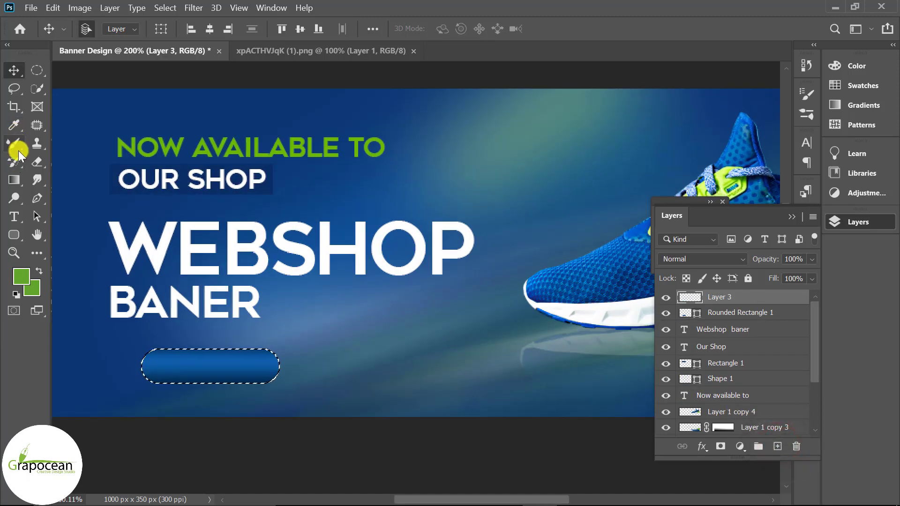
pyautogui.rightClick(18, 149)
pyautogui.click(69, 142)
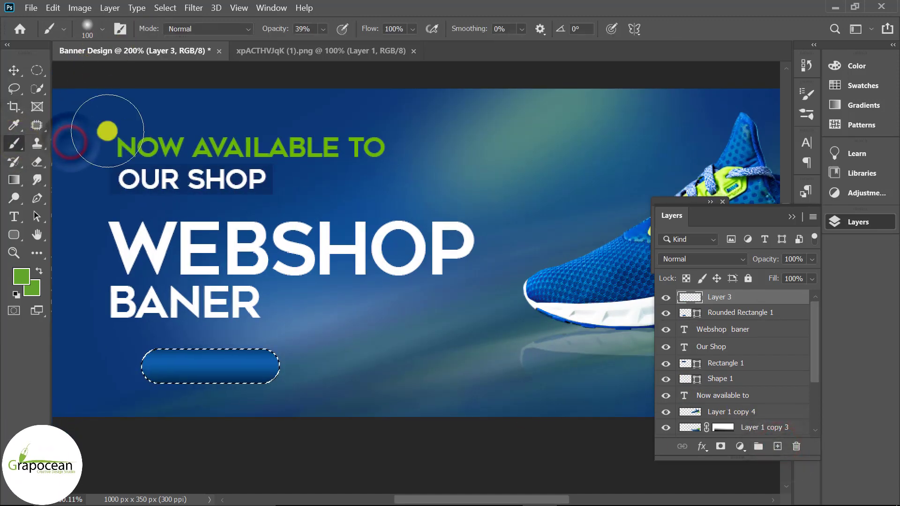
pyautogui.moveTo(161, 321); pyautogui.dragTo(255, 325)
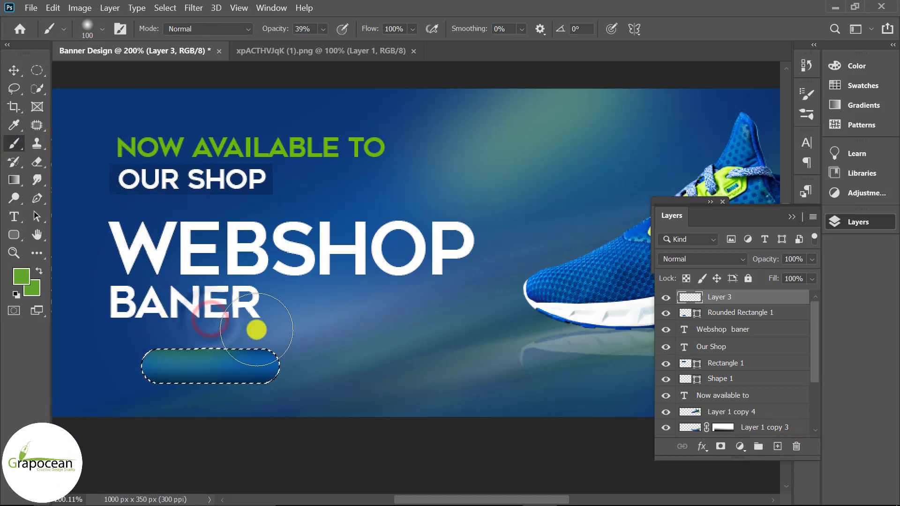
pyautogui.click(35, 272)
pyautogui.click(567, 318)
pyautogui.click(837, 252)
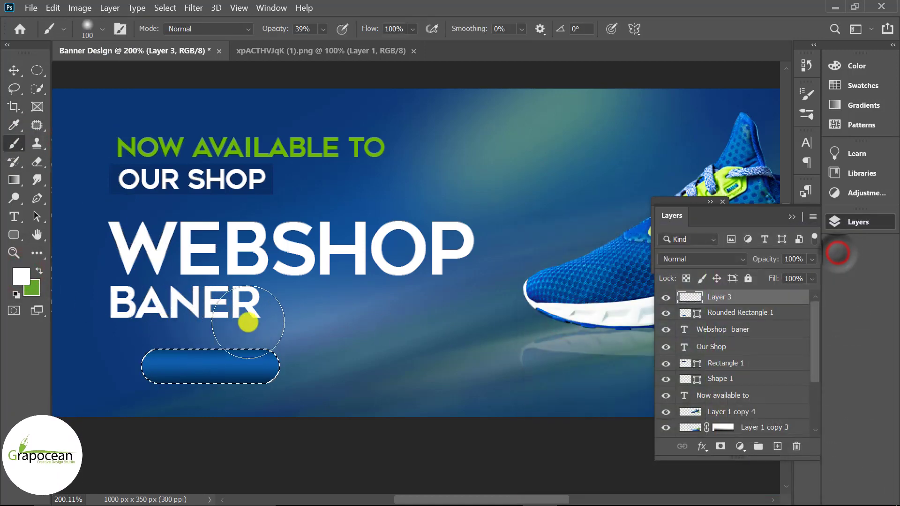
# Step: Paint a soft white highlight onto the button's left end, adjusting brush size
pyautogui.moveTo(248, 322); pyautogui.dragTo(151, 317)
pyautogui.hotkey('ctrl', 'z')
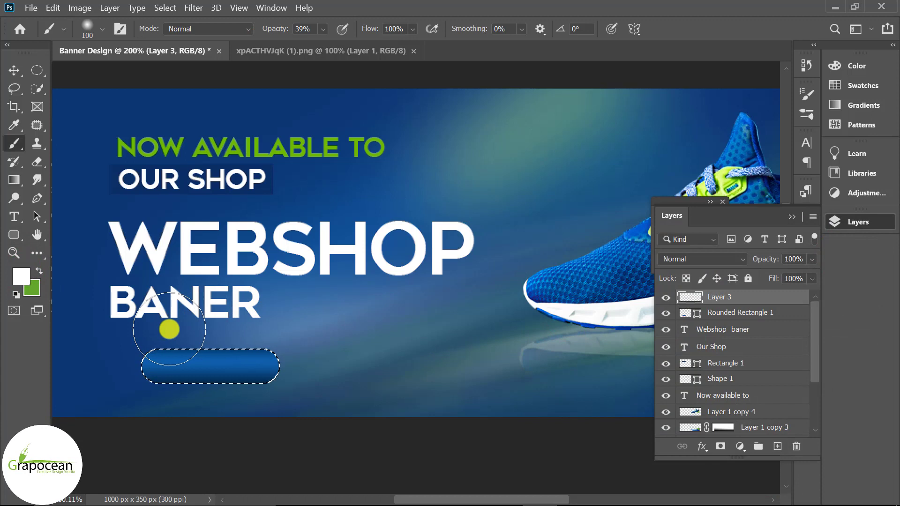
pyautogui.press('[')
pyautogui.press('[')
pyautogui.press('[')
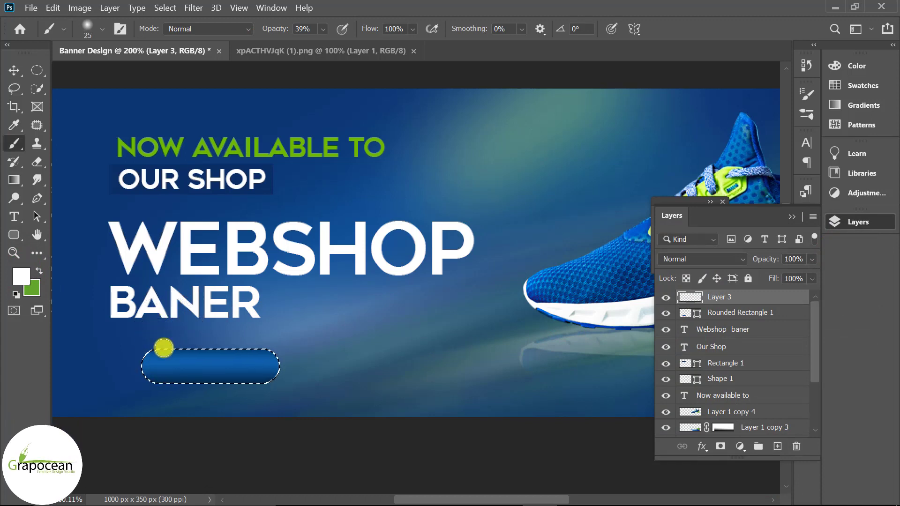
pyautogui.moveTo(155, 348)
pyautogui.mouseDown()
pyautogui.moveTo(174, 348)
pyautogui.moveTo(160, 351)
pyautogui.mouseUp()
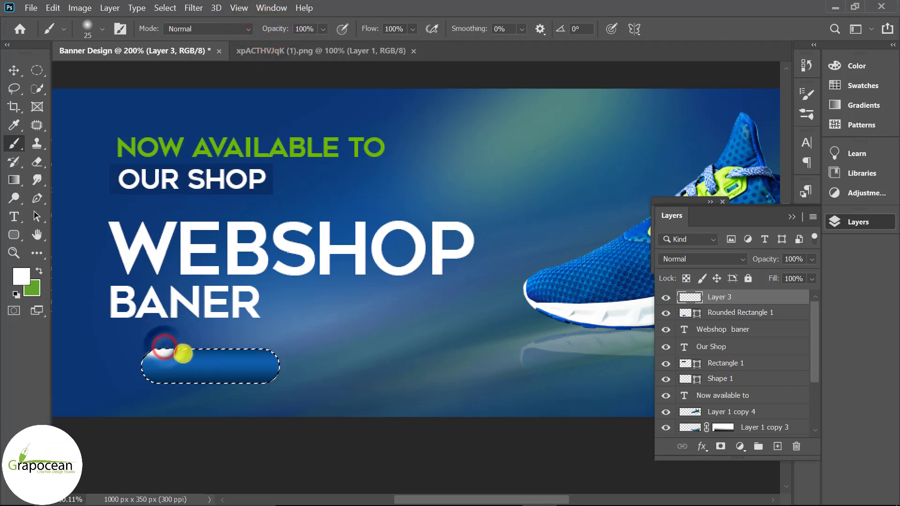
pyautogui.hotkey('ctrl', 'z')
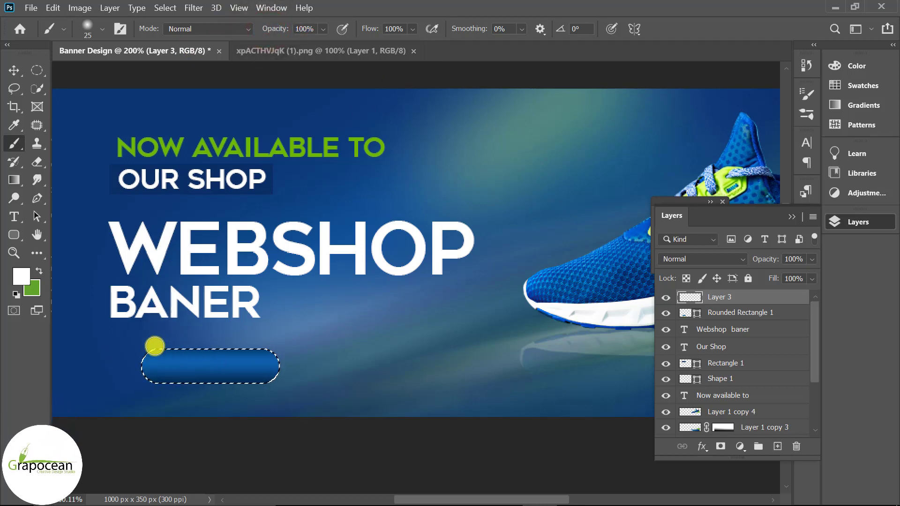
pyautogui.press(']')
pyautogui.press(']')
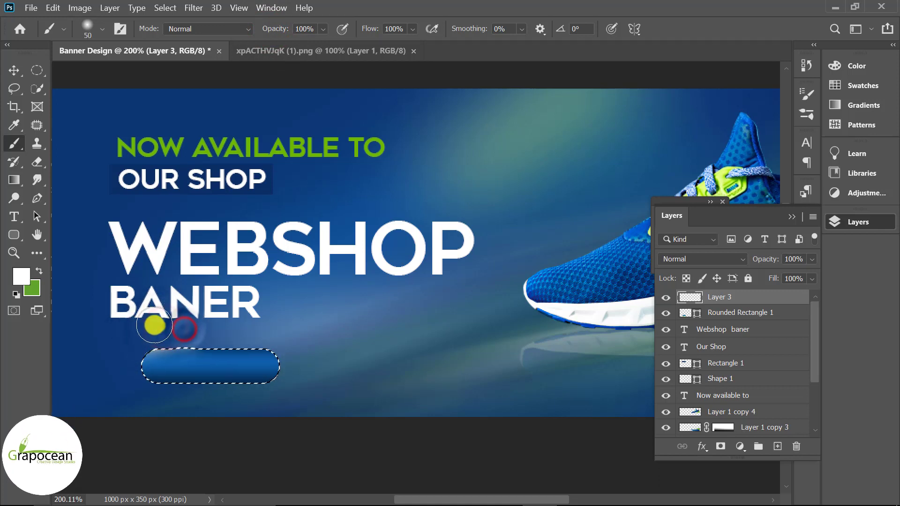
pyautogui.moveTo(184, 329); pyautogui.dragTo(148, 328)
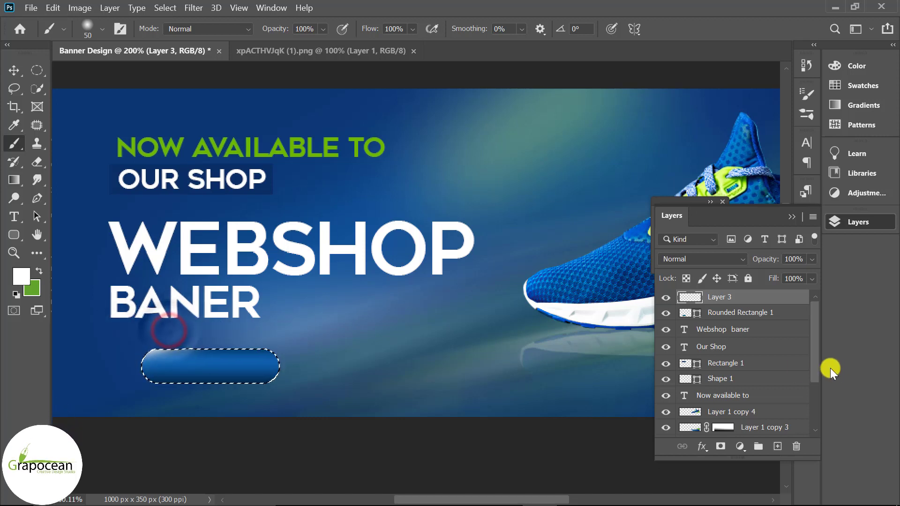
# Step: Select the Rounded Rectangle 1 layer and clear the selection
pyautogui.click(770, 322)
pyautogui.click(37, 71)
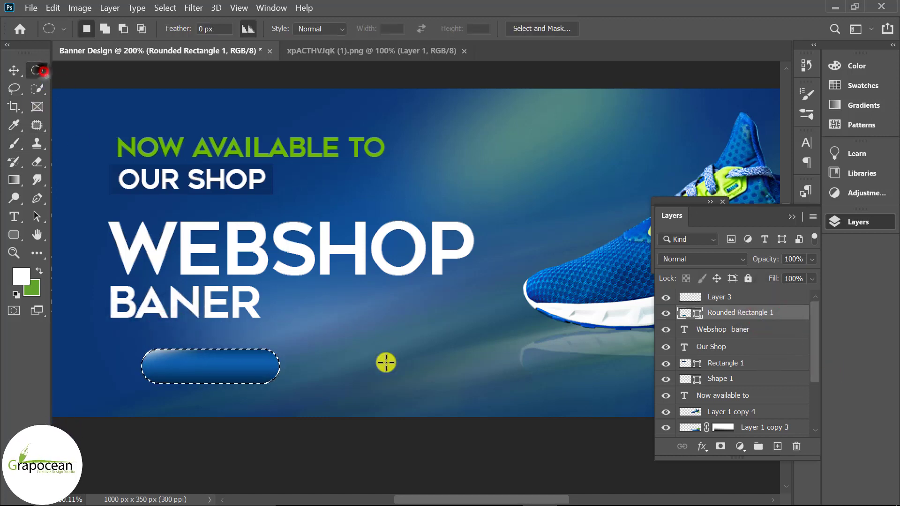
pyautogui.click(382, 363)
# Step: Add a thin 1 px white (#ffffff) stroke to the Rounded Rectangle 1 button
pyautogui.rightClick(778, 313)
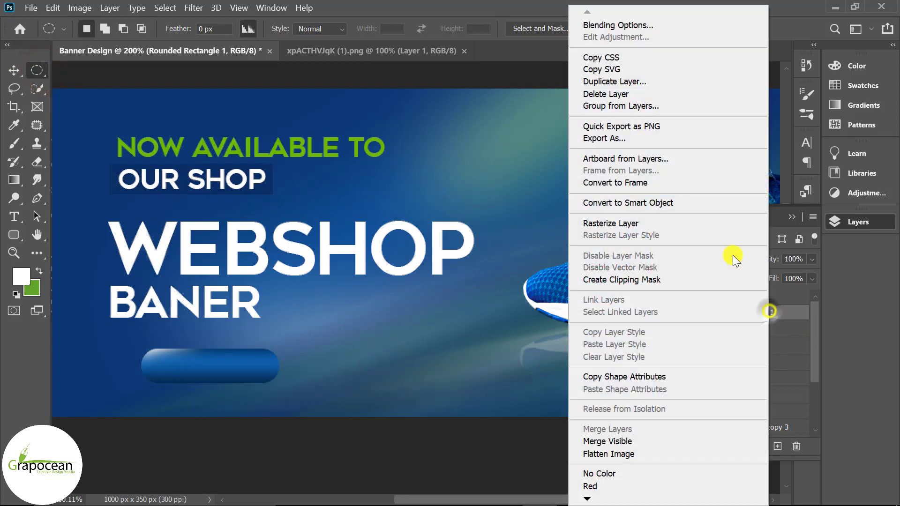
pyautogui.click(634, 23)
pyautogui.click(305, 284)
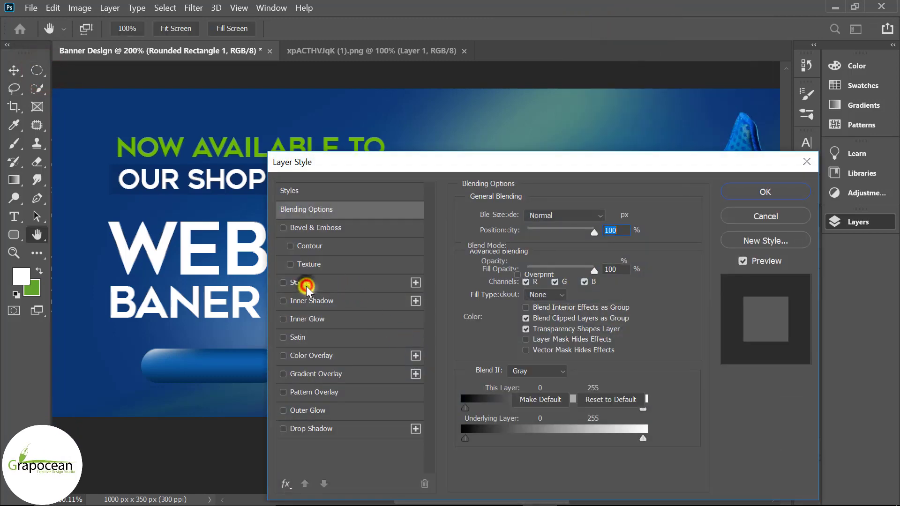
pyautogui.click(497, 316)
pyautogui.moveTo(551, 276); pyautogui.dragTo(488, 235)
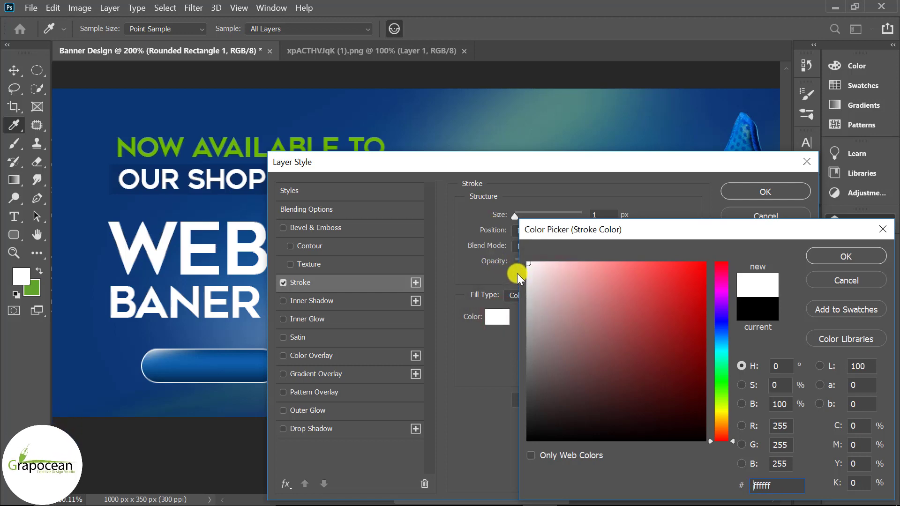
pyautogui.click(846, 257)
pyautogui.click(773, 191)
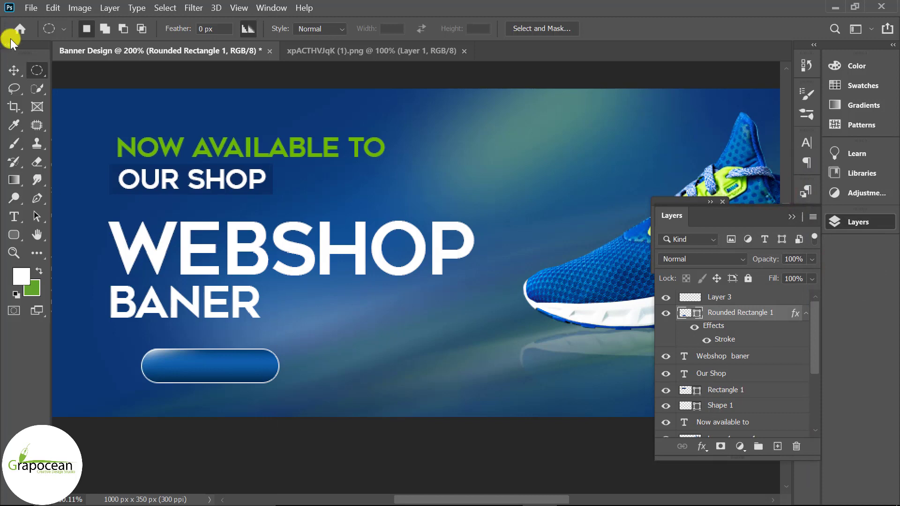
pyautogui.click(13, 70)
pyautogui.scroll(-1, 304, 249)
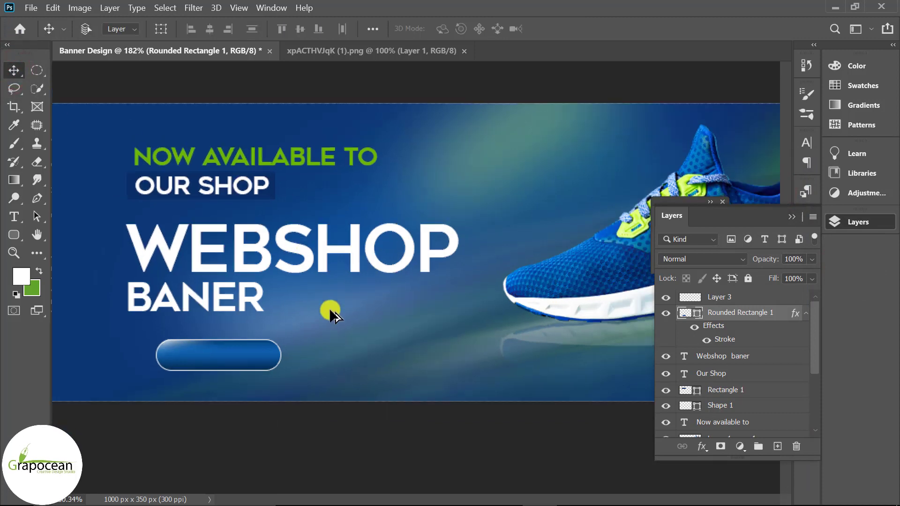
pyautogui.scroll(-3, 330, 311)
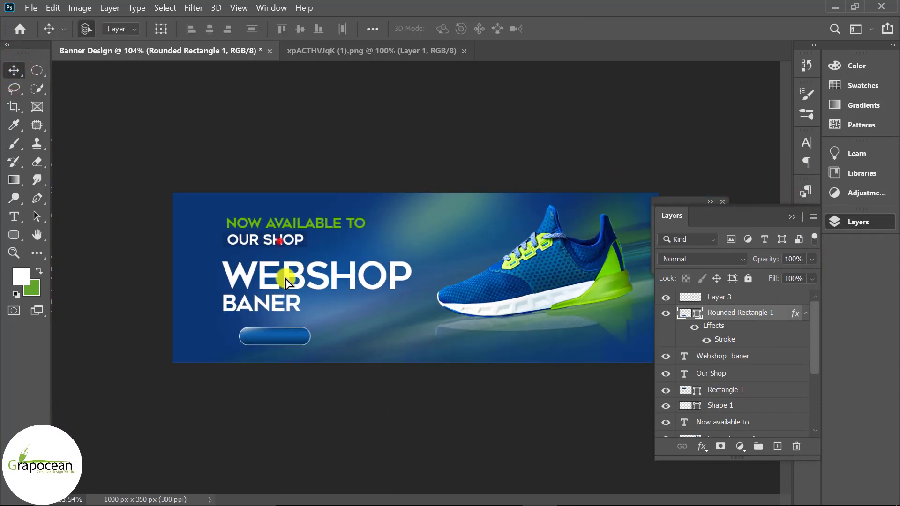
# Step: Copy the OUR SHOP text onto the button and retype it as BUY NOW
pyautogui.moveTo(286, 279); pyautogui.dragTo(290, 338)
pyautogui.hotkey('ctrl', 'shift', ']')
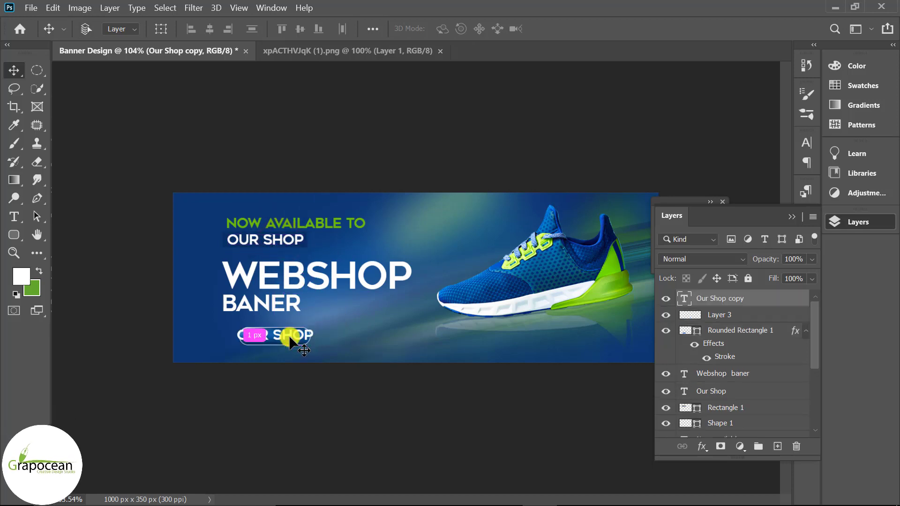
pyautogui.scroll(2, 197, 347)
pyautogui.click(14, 216)
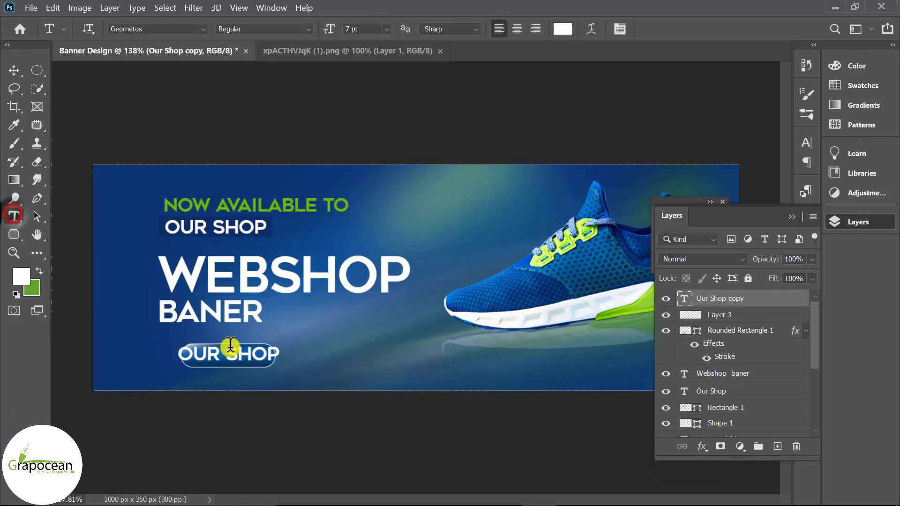
pyautogui.moveTo(277, 353); pyautogui.dragTo(177, 356)
pyautogui.press('BackSpace')
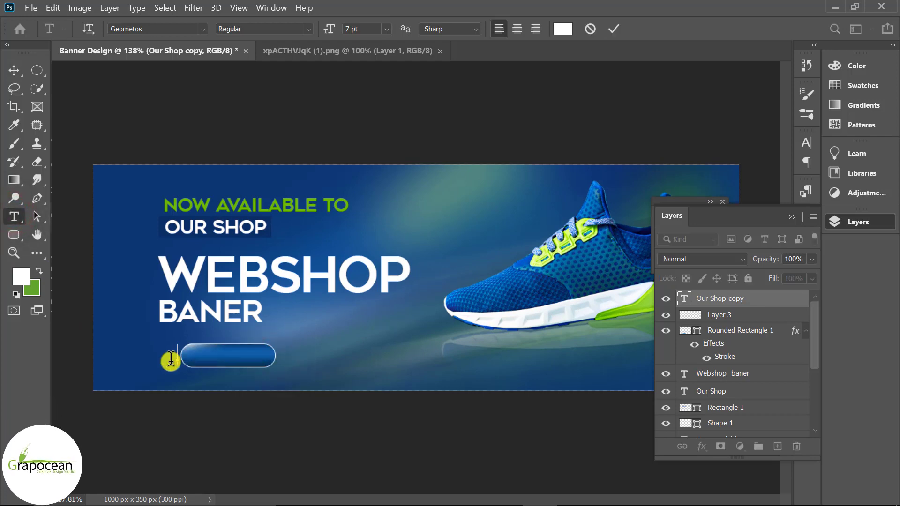
pyautogui.write('BUY NOW')
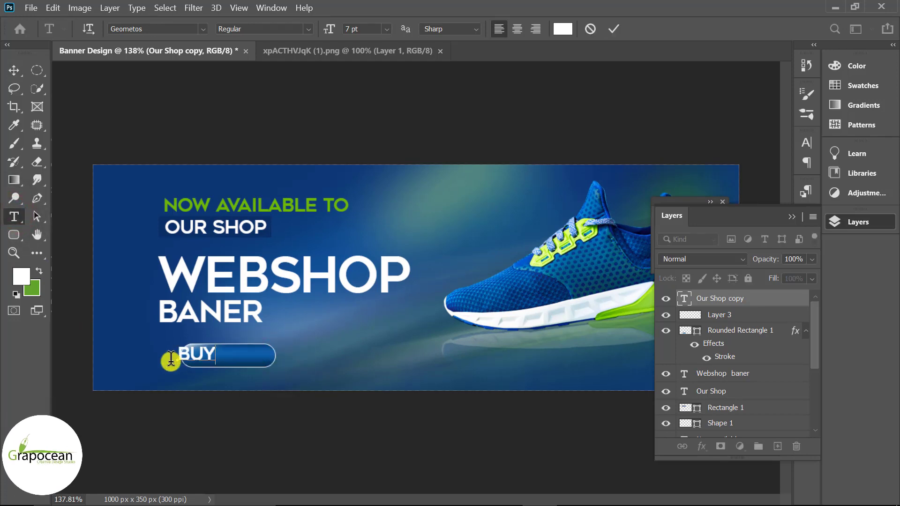
pyautogui.click(21, 76)
# Step: Scale the BUY NOW label down to about 71% to fit the button
pyautogui.hotkey('ctrl', 't')
pyautogui.moveTo(268, 363); pyautogui.dragTo(262, 363)
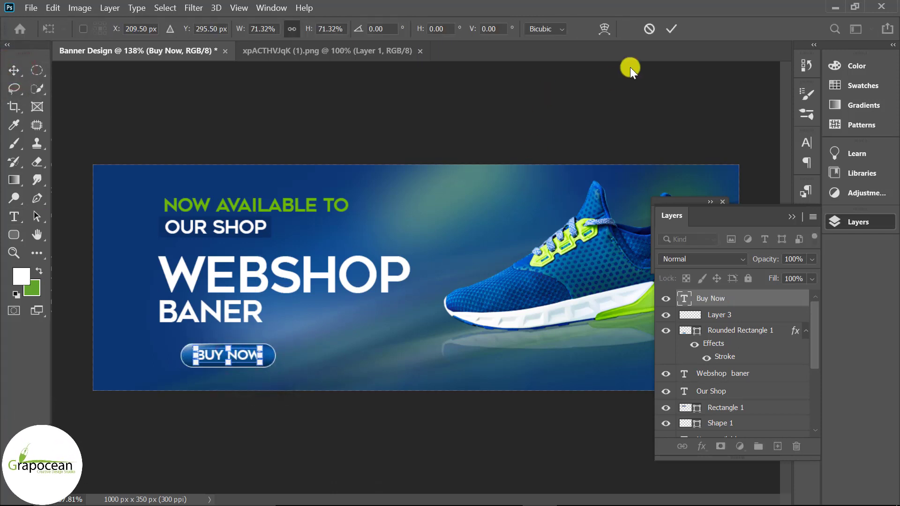
pyautogui.click(670, 30)
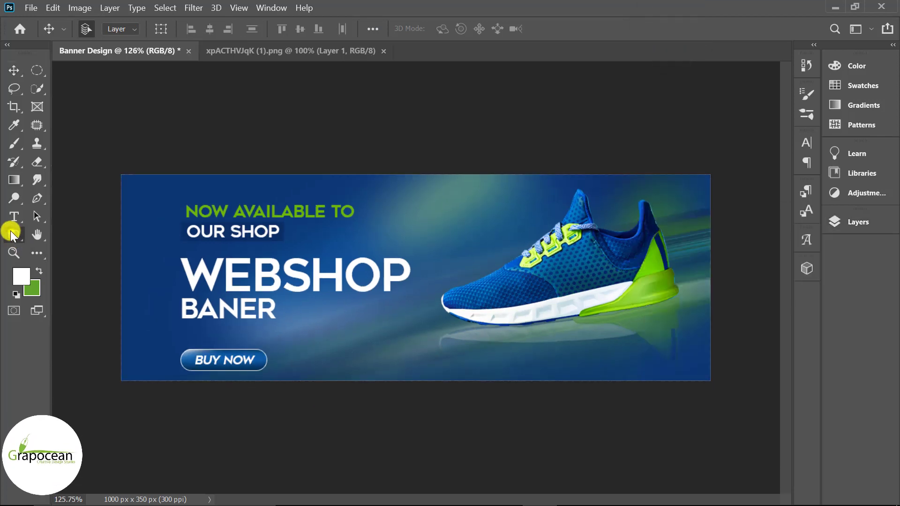
pyautogui.rightClick(14, 235)
# Step: Open the three icon PNGs: phone, globe and paper-plane
pyautogui.click(64, 260)
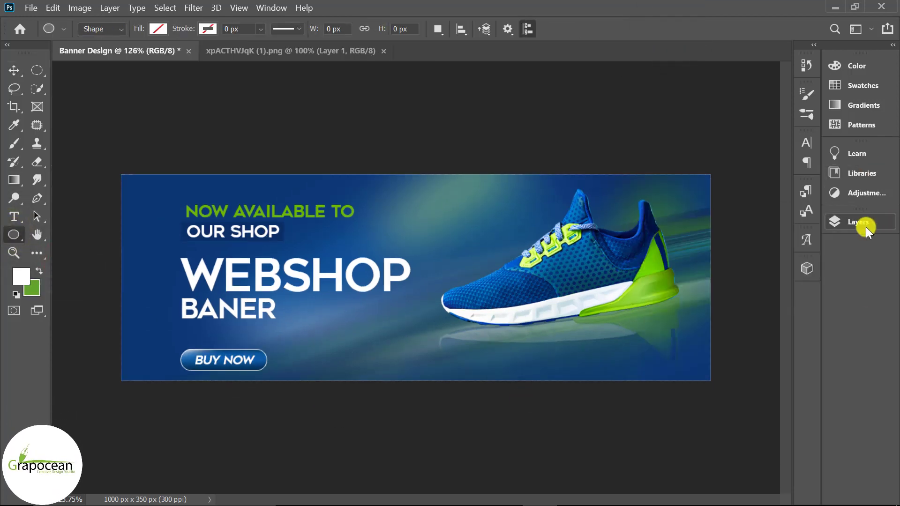
pyautogui.click(31, 8)
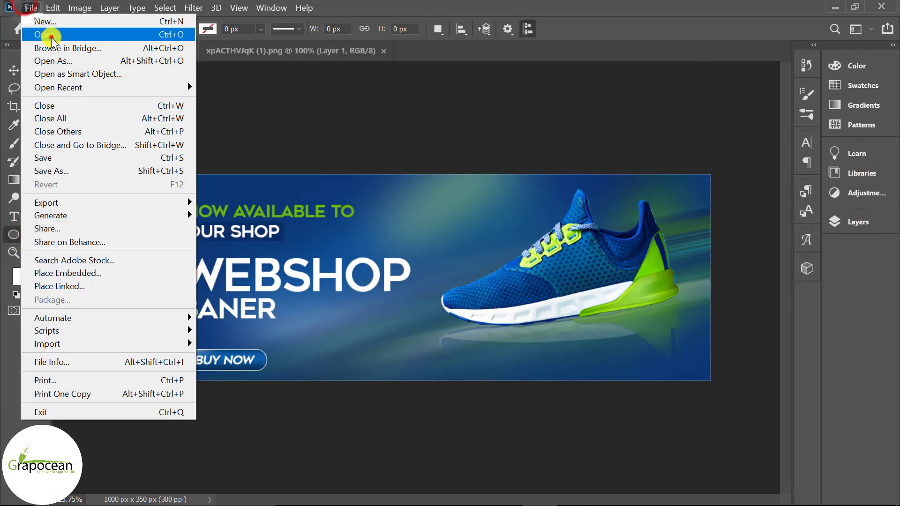
pyautogui.click(47, 35)
pyautogui.moveTo(335, 168); pyautogui.dragTo(158, 114)
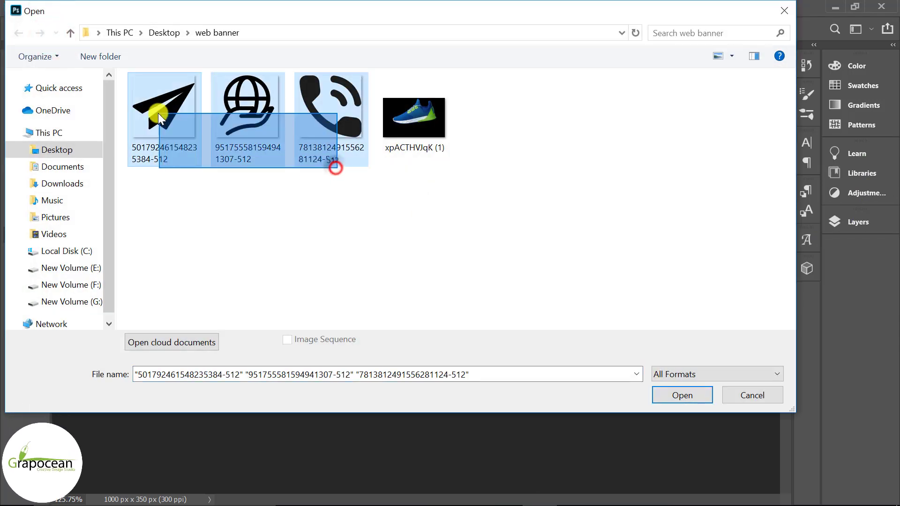
pyautogui.click(699, 397)
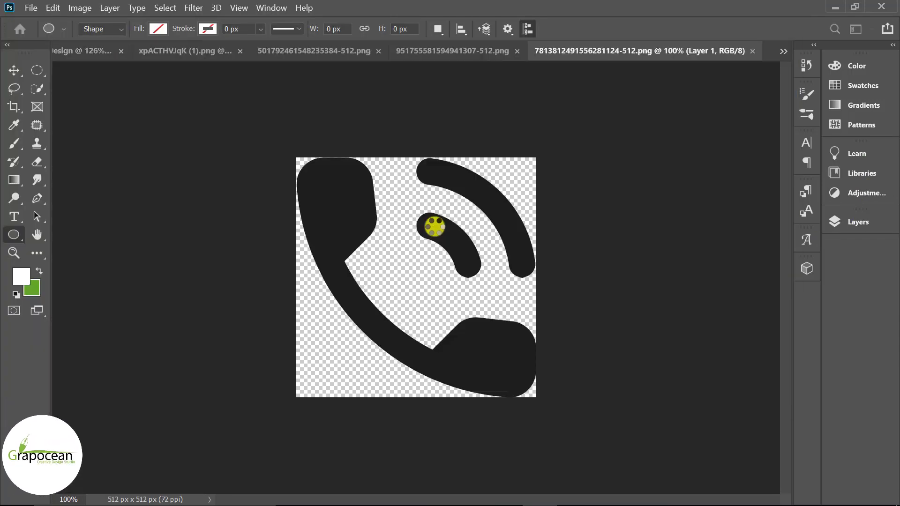
# Step: Bring the phone icon into the banner and shrink it to about 5.84% beside BUY NOW
pyautogui.click(14, 70)
pyautogui.moveTo(345, 204)
pyautogui.mouseDown()
pyautogui.moveTo(322, 252)
pyautogui.moveTo(338, 350)
pyautogui.mouseUp()
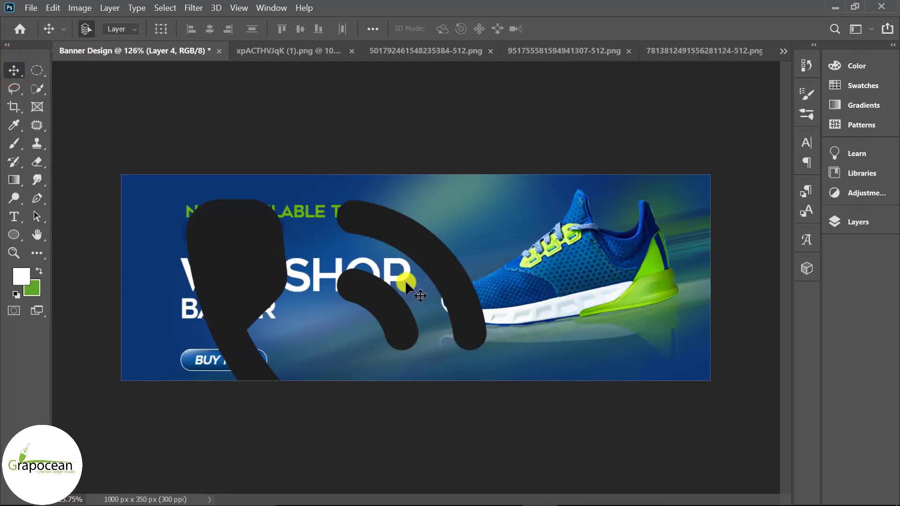
pyautogui.hotkey('ctrl', 't')
pyautogui.moveTo(487, 197)
pyautogui.mouseDown()
pyautogui.moveTo(354, 349)
pyautogui.moveTo(631, 364)
pyautogui.moveTo(682, 356)
pyautogui.moveTo(345, 375)
pyautogui.mouseUp()
pyautogui.scroll(3, 354, 370)
pyautogui.scroll(-3, 400, 394)
pyautogui.scroll(3, 583, 362)
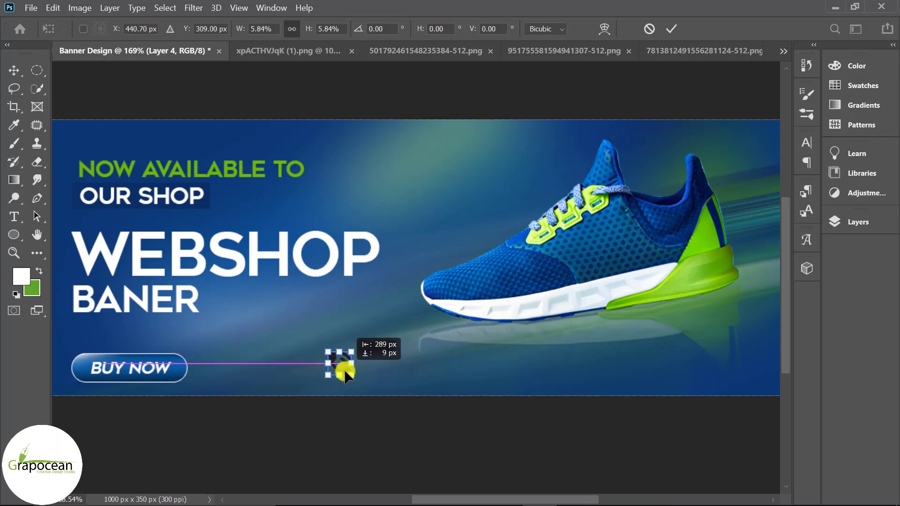
pyautogui.click(671, 29)
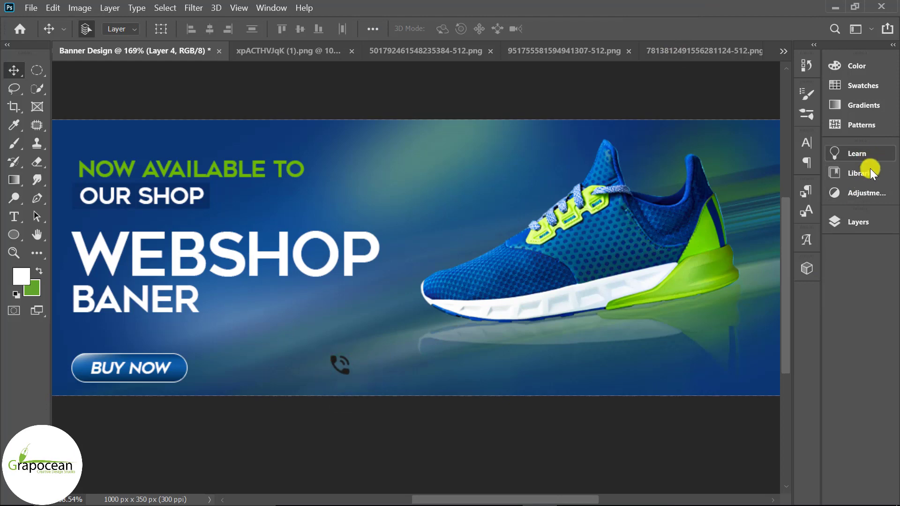
# Step: Apply a white #ffffff Color Overlay to the phone icon on Layer 4
pyautogui.click(868, 219)
pyautogui.rightClick(757, 295)
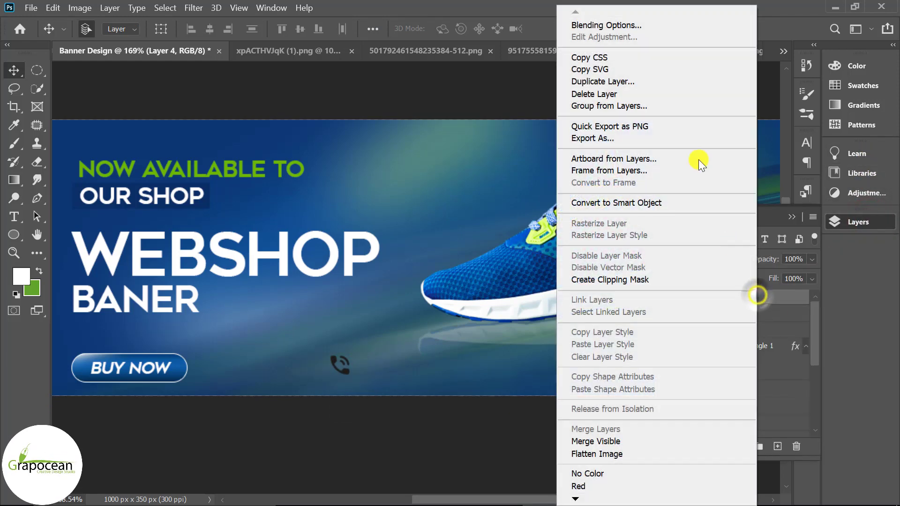
pyautogui.click(618, 25)
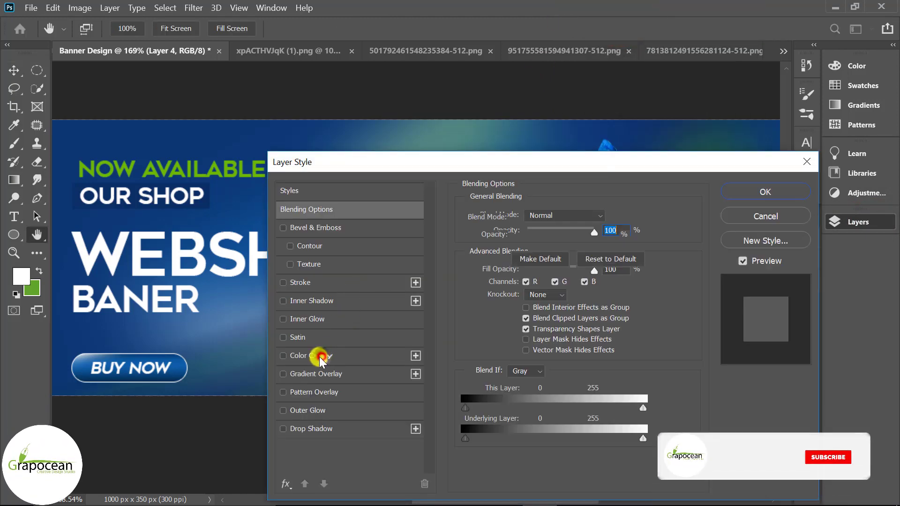
pyautogui.click(322, 355)
pyautogui.click(608, 217)
pyautogui.moveTo(551, 296); pyautogui.dragTo(512, 268)
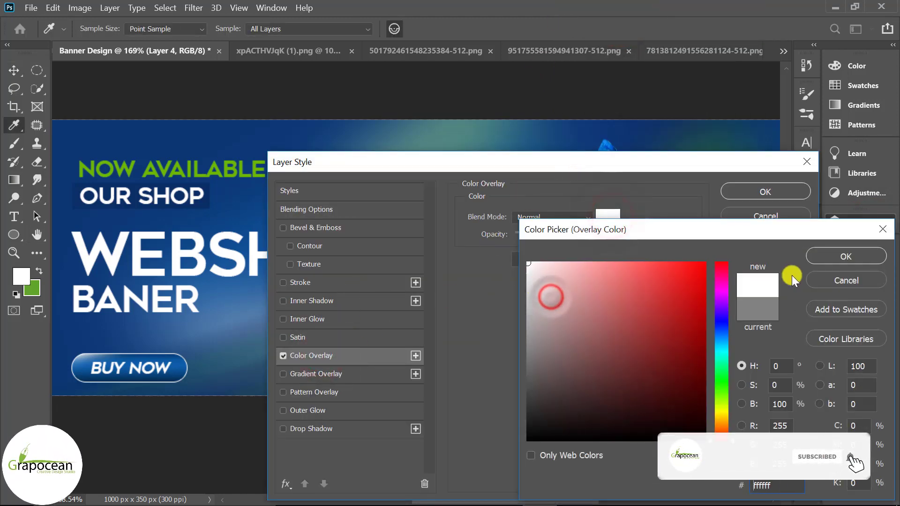
pyautogui.moveTo(717, 168); pyautogui.dragTo(547, 358)
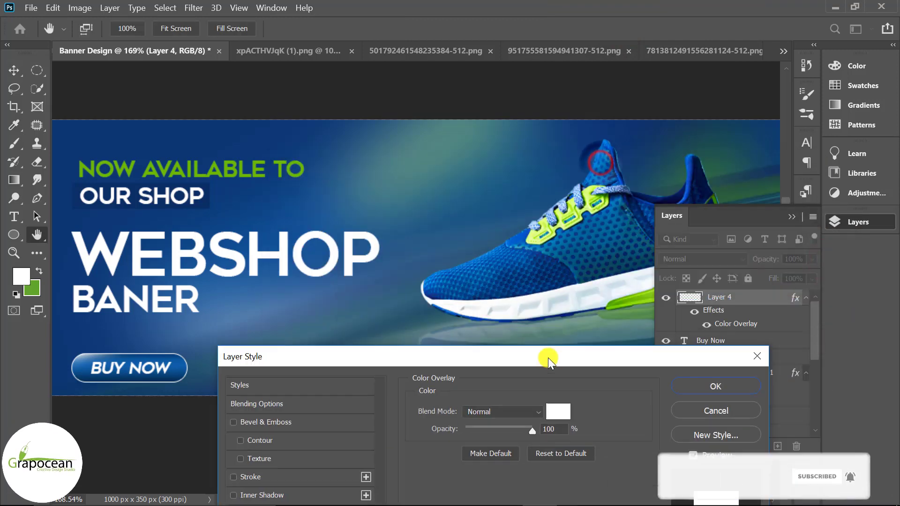
pyautogui.click(716, 388)
pyautogui.hotkey('ctrl', '0')
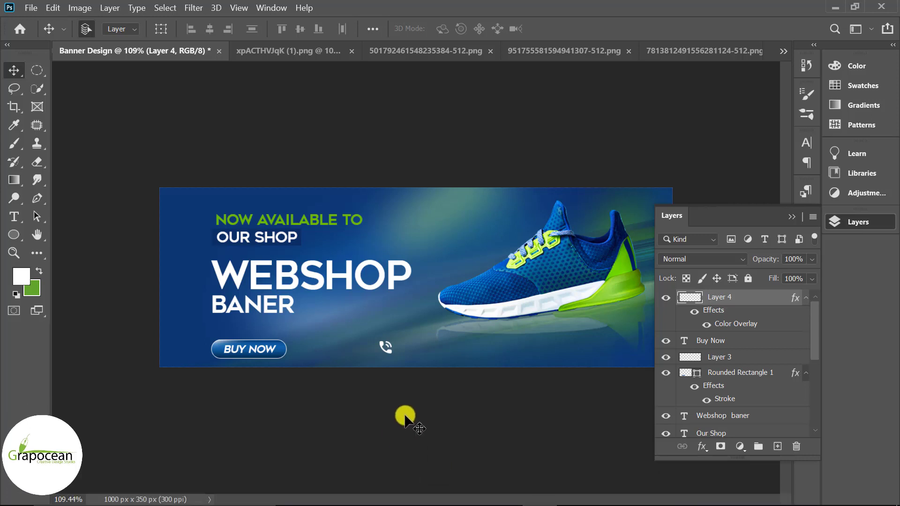
# Step: Nudge the phone icon slightly right and down
pyautogui.scroll(3, 398, 405)
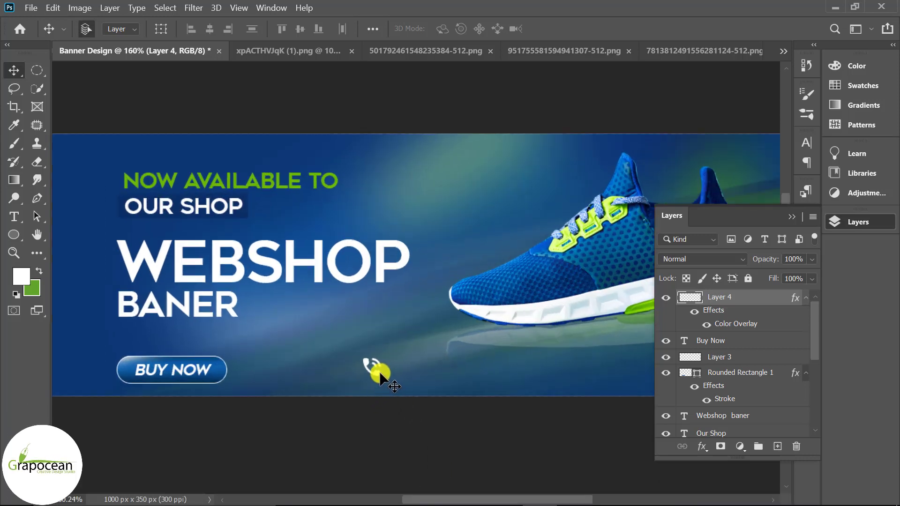
pyautogui.moveTo(380, 374); pyautogui.dragTo(390, 387)
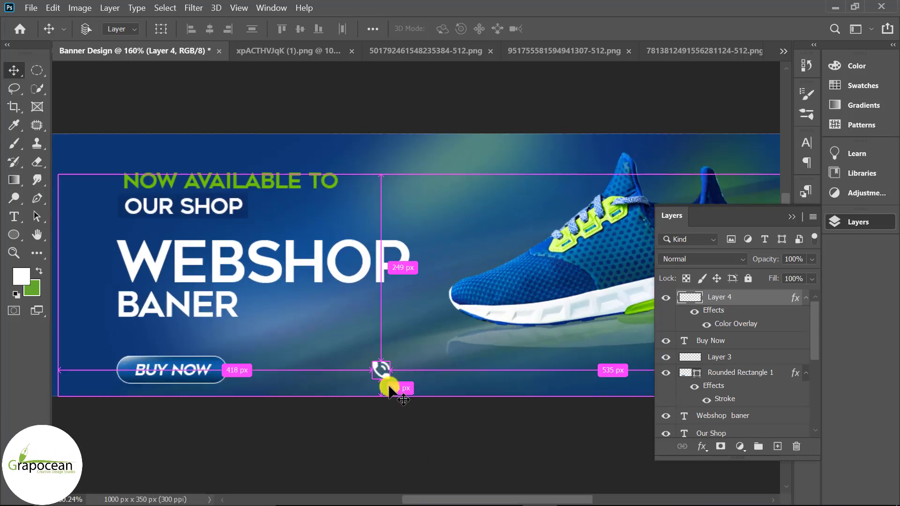
pyautogui.hotkey('ctrl', 't')
pyautogui.click(677, 28)
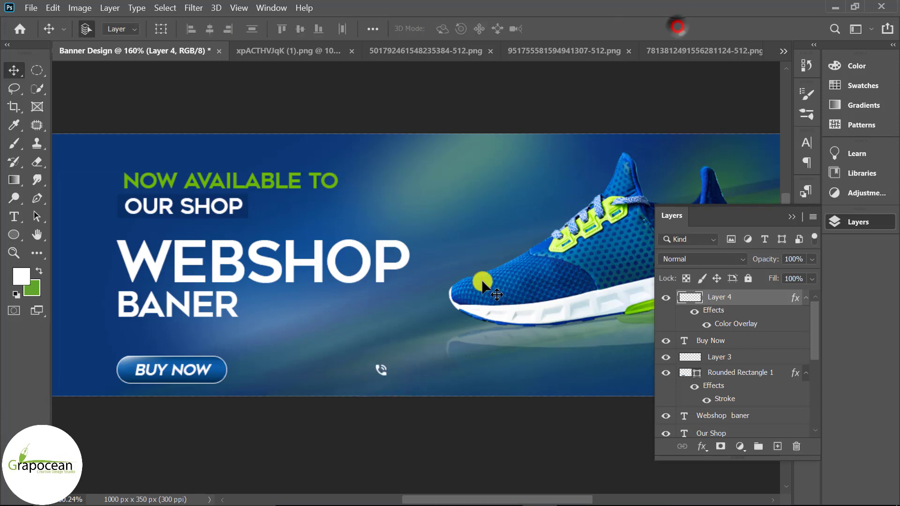
pyautogui.scroll(2, 417, 388)
pyautogui.scroll(-3, 398, 395)
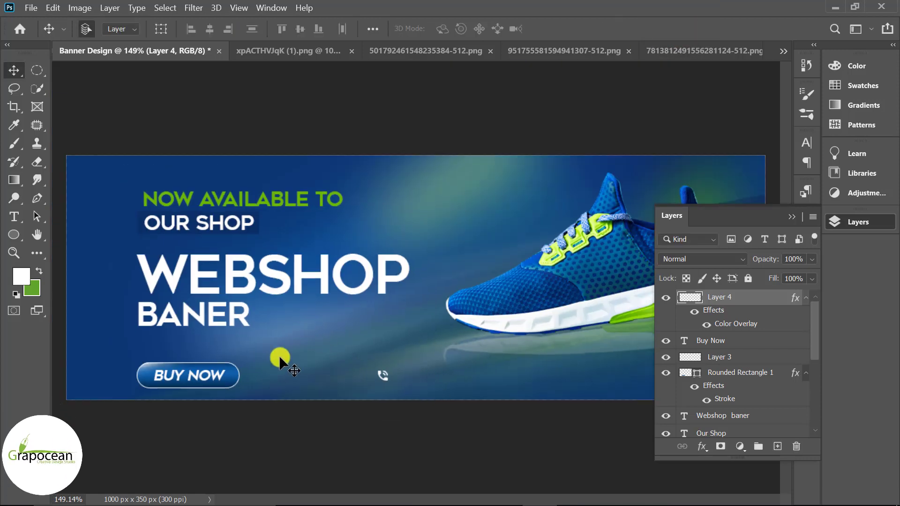
# Step: Place a copy of OUR SHOP right of the phone icon and select its text
pyautogui.moveTo(221, 226); pyautogui.dragTo(473, 375)
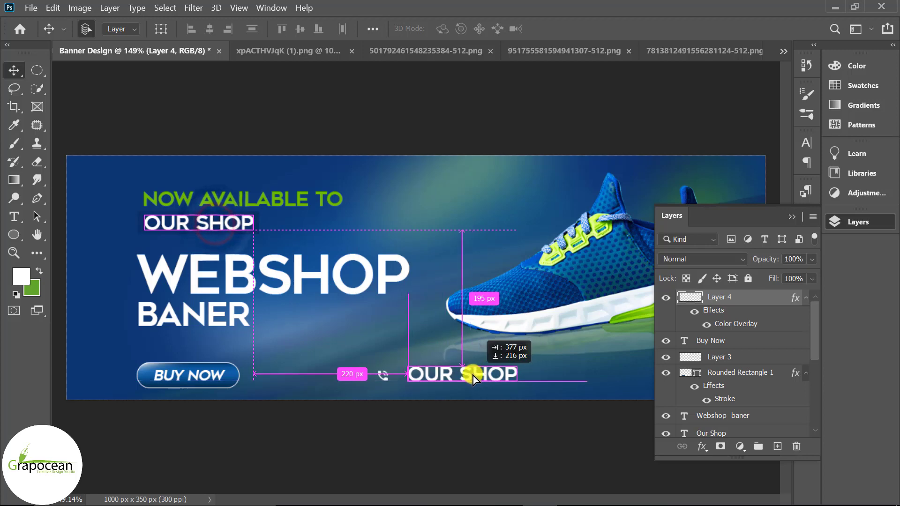
pyautogui.click(16, 216)
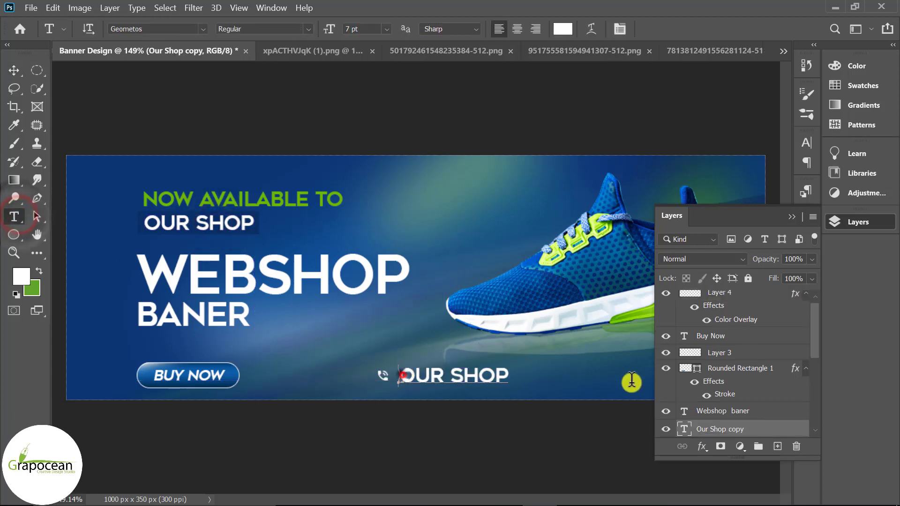
pyautogui.moveTo(511, 375); pyautogui.dragTo(397, 375)
pyautogui.click(202, 28)
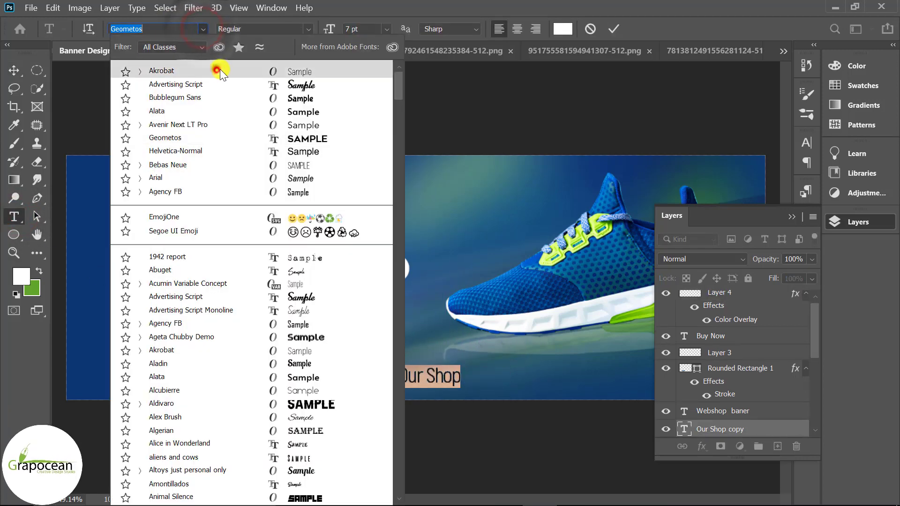
# Step: Set the copied text to 4 pt Akrobat and type the contact phone number
pyautogui.click(217, 69)
pyautogui.write('4')
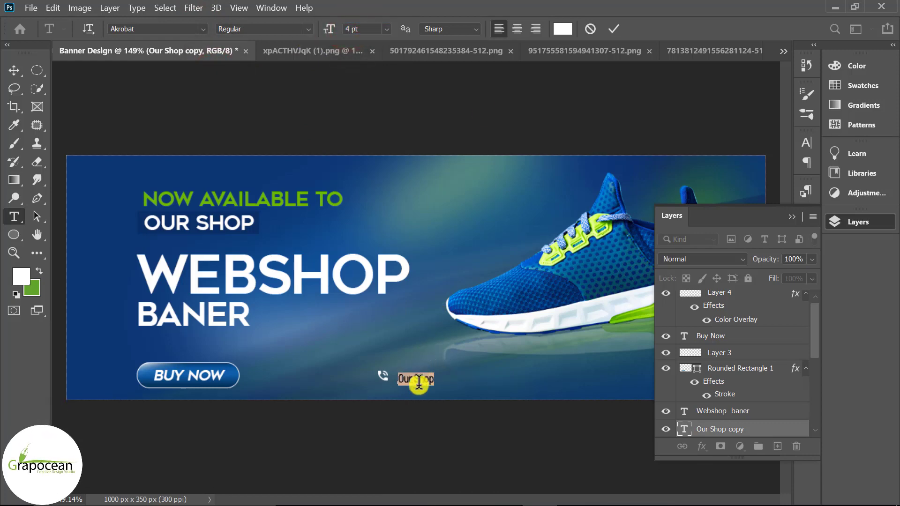
pyautogui.click(436, 380)
pyautogui.write('+880-')
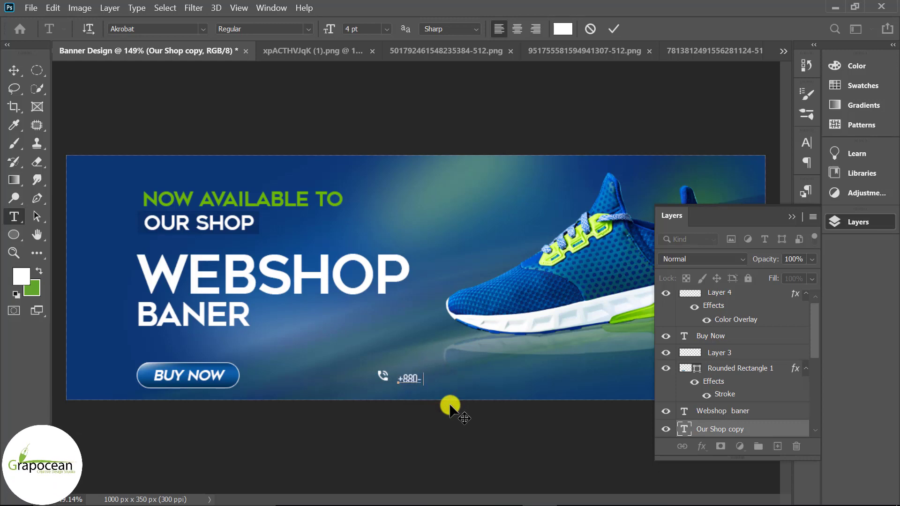
pyautogui.write('11-')
pyautogui.write('-1')
pyautogui.write('2222-3333')
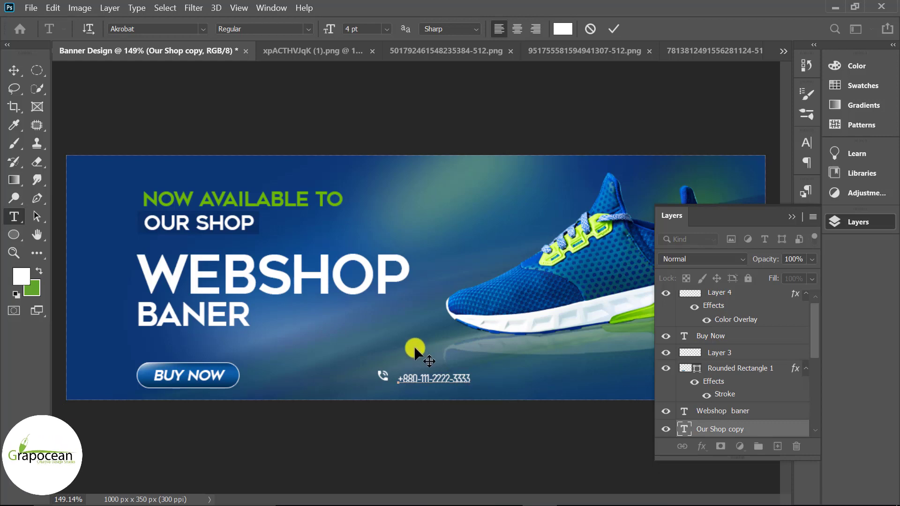
pyautogui.write('-44')
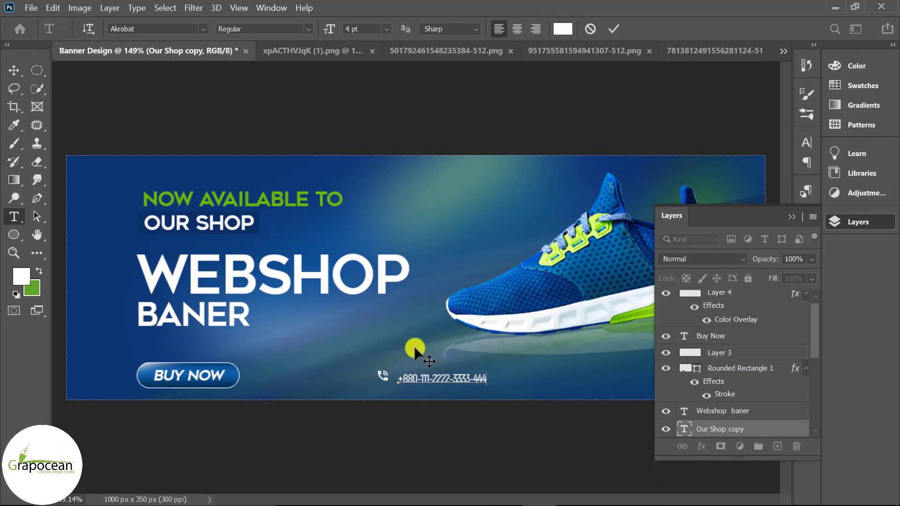
# Step: Commit the phone number and line the phone icon up beside it
pyautogui.write('4')
pyautogui.click(14, 70)
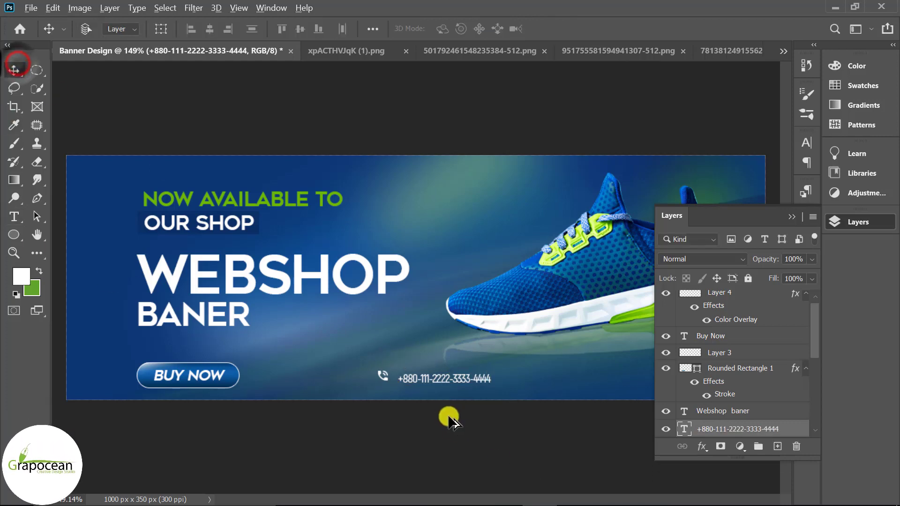
pyautogui.scroll(2, 446, 418)
pyautogui.moveTo(434, 373); pyautogui.dragTo(459, 361)
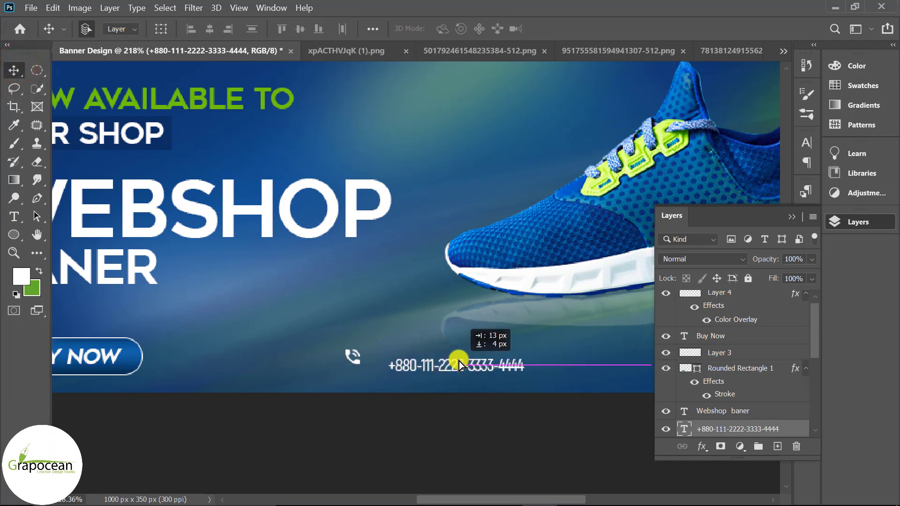
pyautogui.click(357, 359)
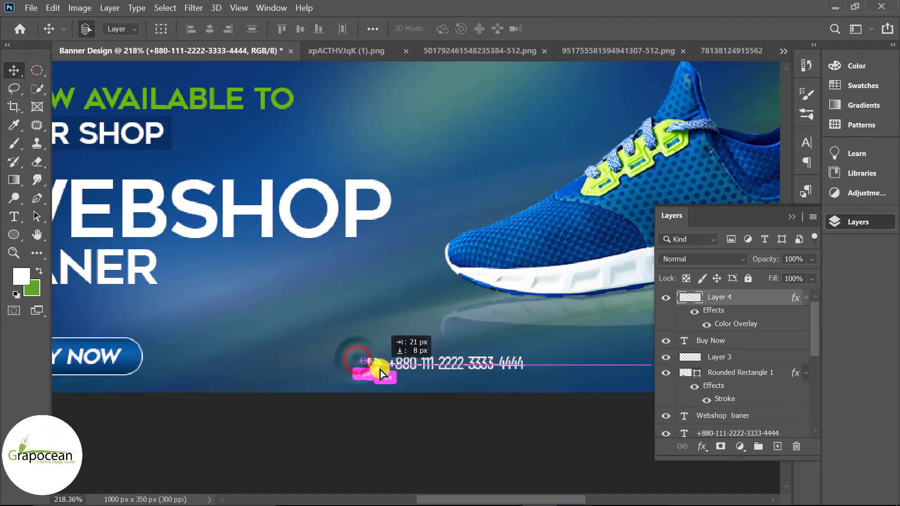
pyautogui.moveTo(370, 369); pyautogui.dragTo(379, 370)
pyautogui.scroll(-4, 498, 421)
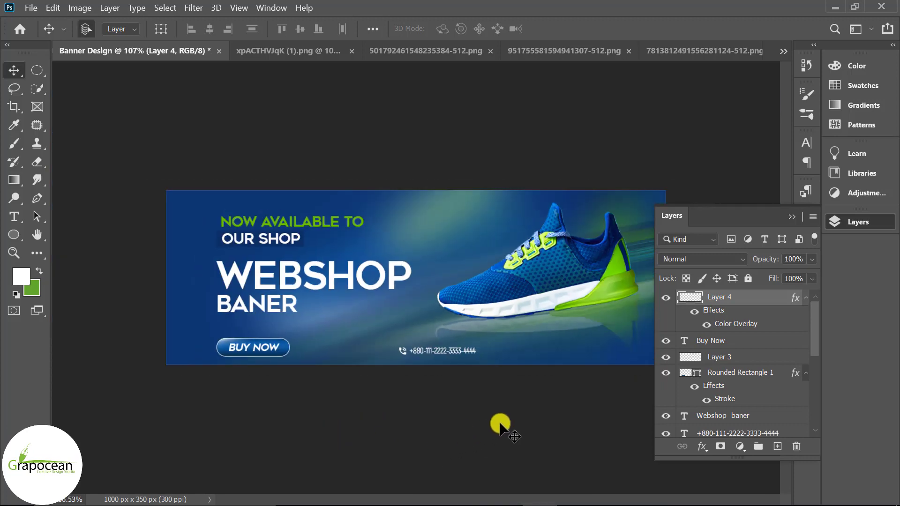
pyautogui.scroll(2, 518, 412)
pyautogui.scroll(2, 493, 398)
pyautogui.scroll(2, 494, 397)
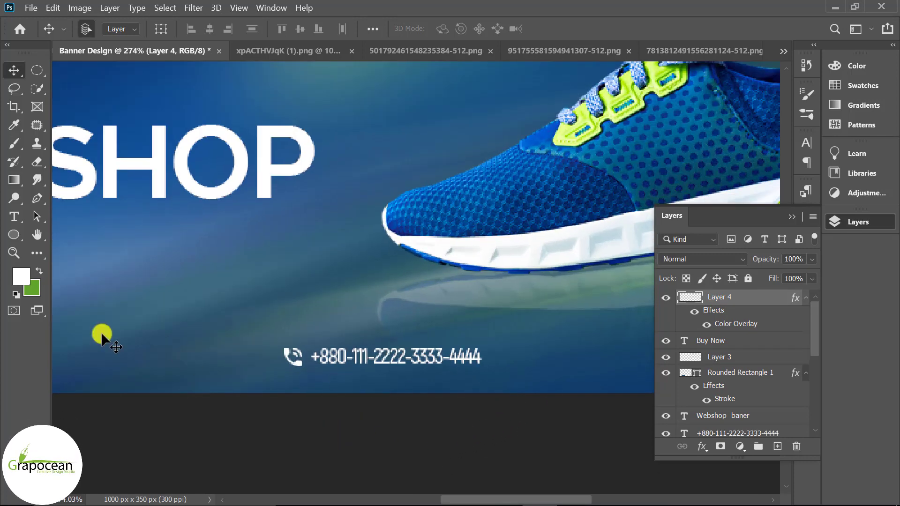
# Step: Adjust the phone number's tracking in the Character panel, trying -20 and ending at 0
pyautogui.click(14, 217)
pyautogui.moveTo(479, 361); pyautogui.dragTo(310, 364)
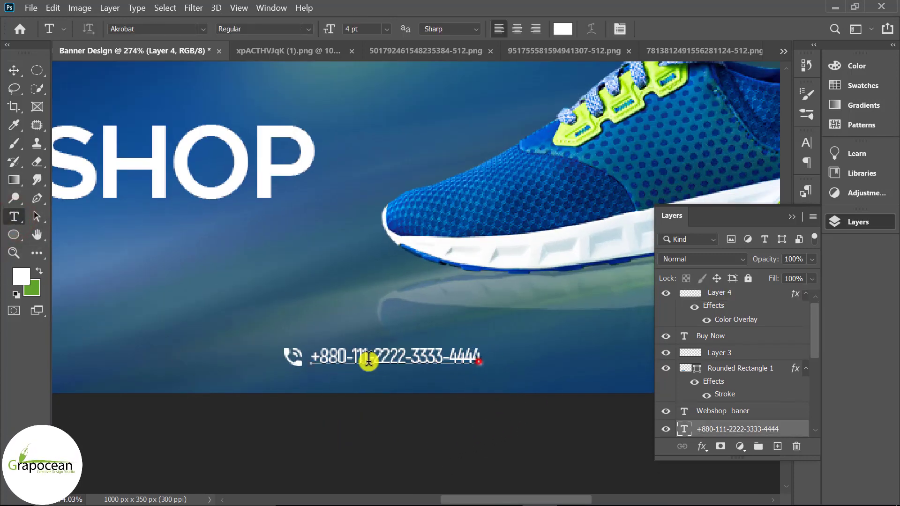
pyautogui.click(807, 143)
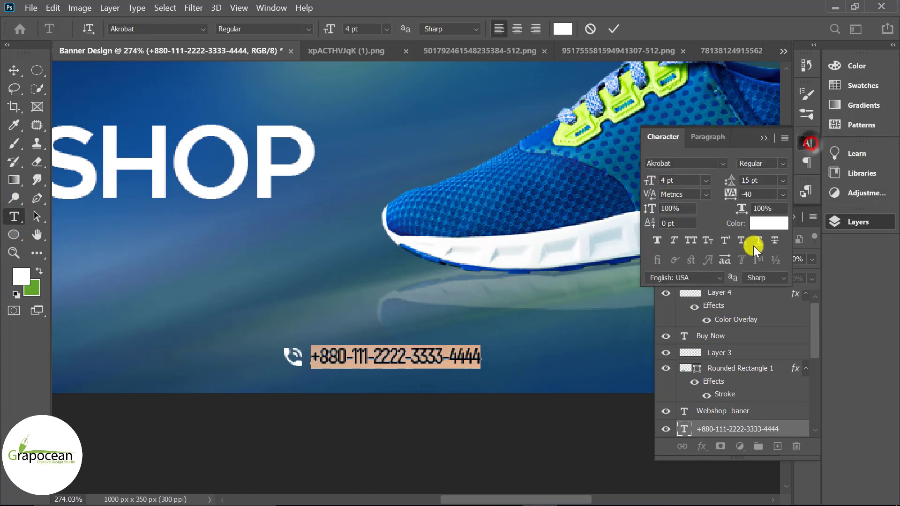
pyautogui.write('-20')
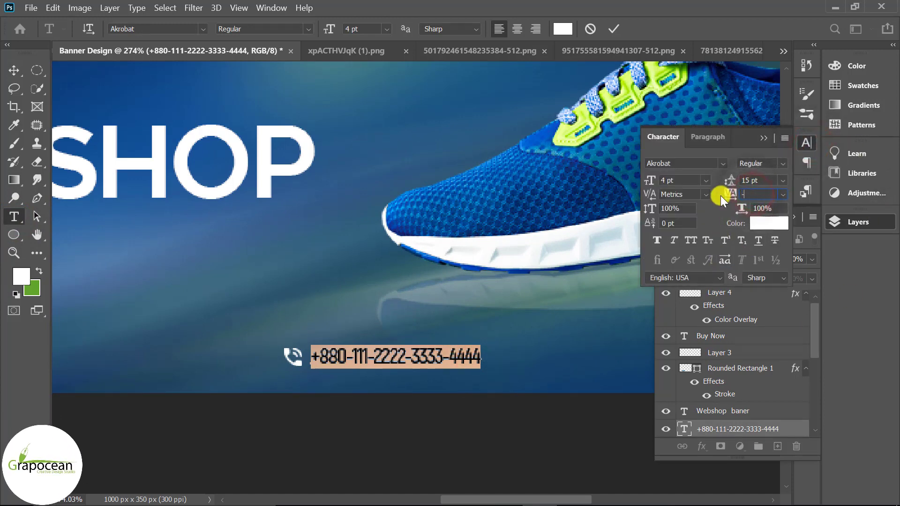
pyautogui.press('Return')
pyautogui.click(758, 194)
pyautogui.write('0')
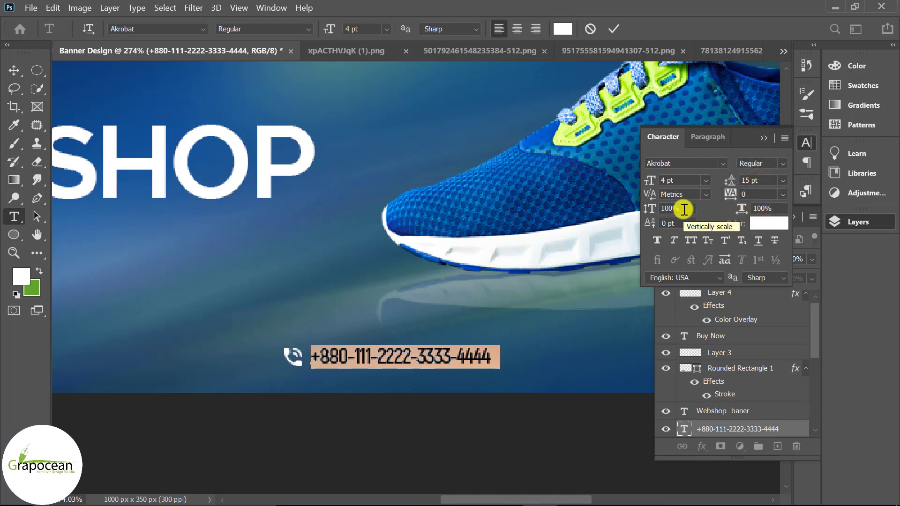
pyautogui.click(12, 74)
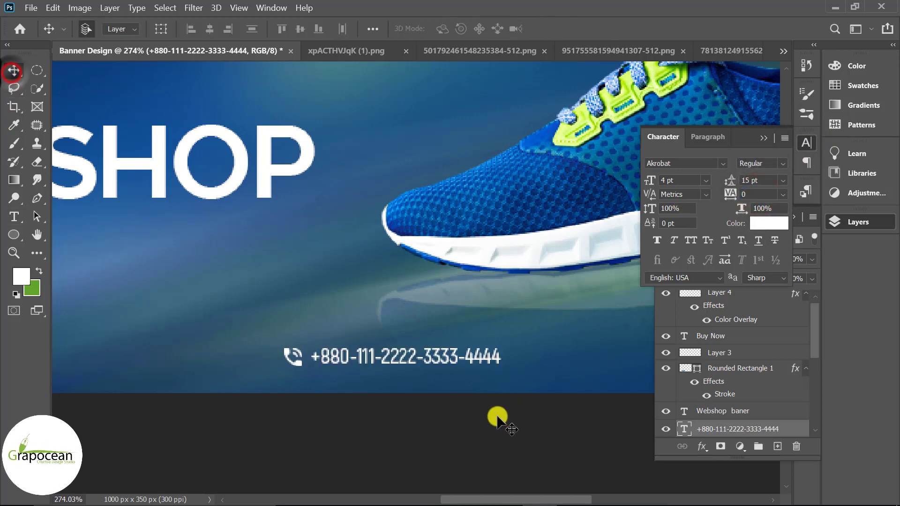
pyautogui.hotkey('ctrl', '0')
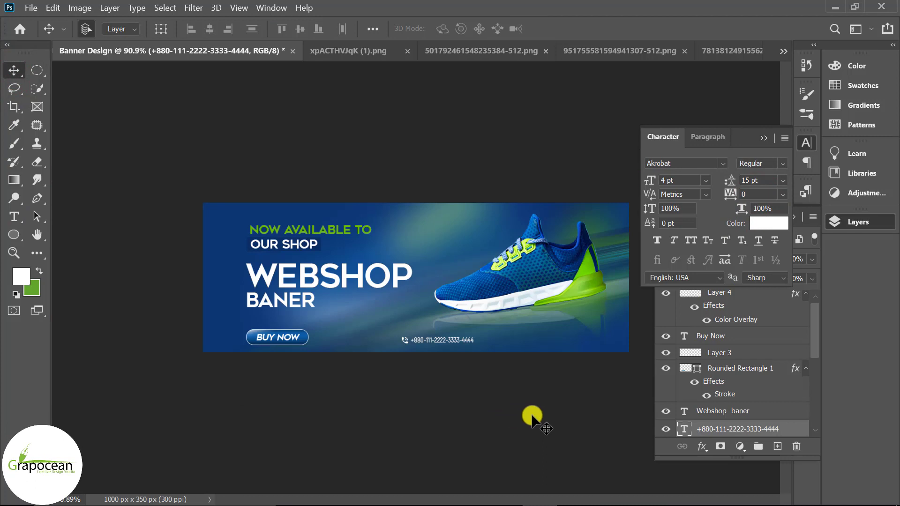
pyautogui.hotkey('ctrl', '+')
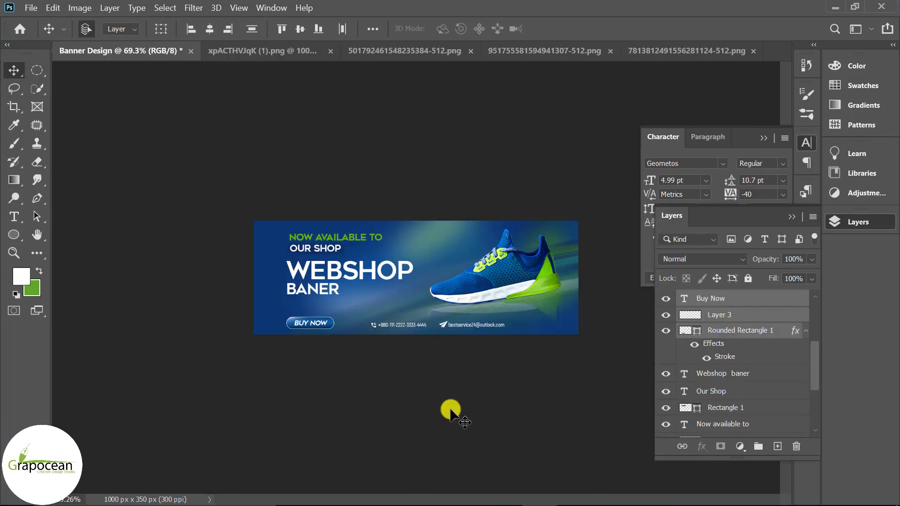
# Step: Draw a wide rectangle bar across the banner's bottom right
pyautogui.rightClick(19, 243)
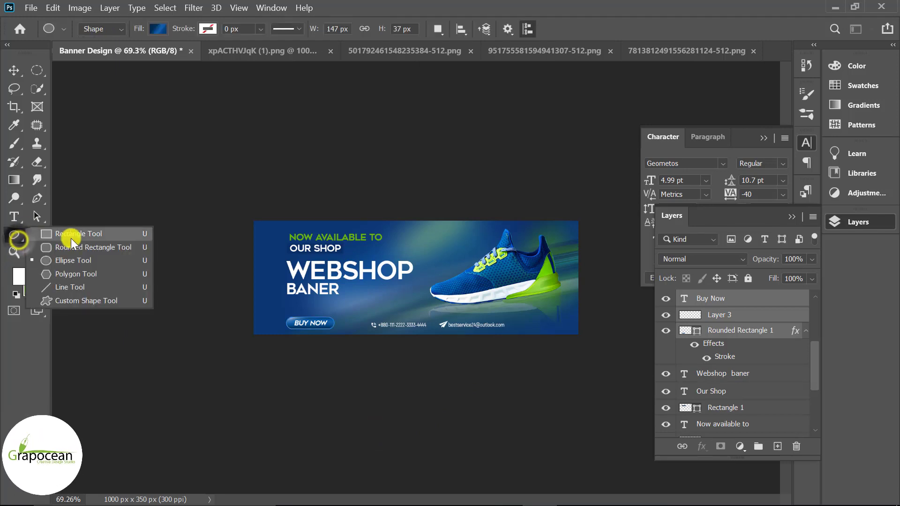
pyautogui.click(78, 236)
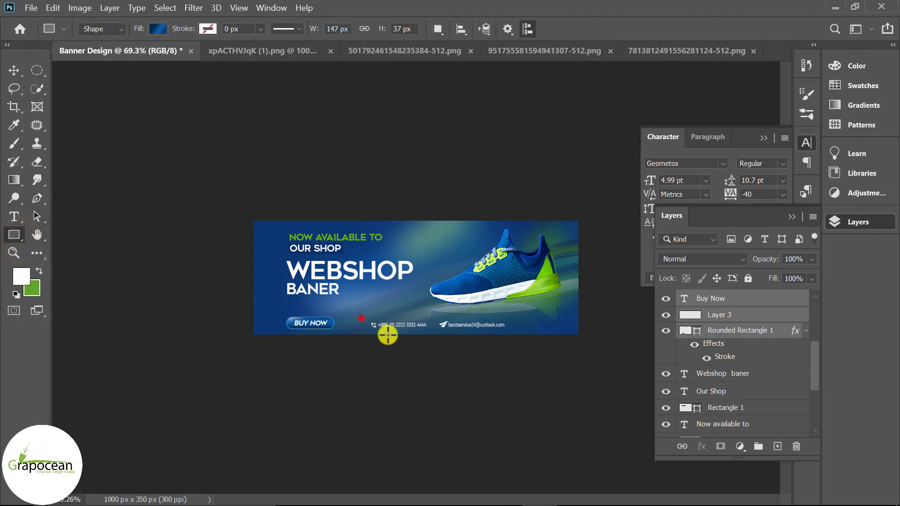
pyautogui.moveTo(388, 334); pyautogui.dragTo(590, 337)
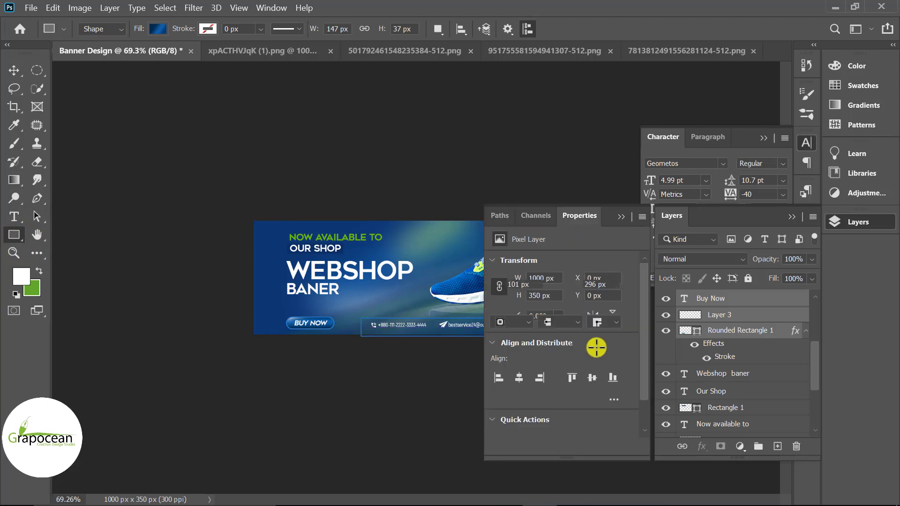
pyautogui.click(623, 215)
# Step: Fill the bar with a solid green sampled from the shoe
pyautogui.click(158, 28)
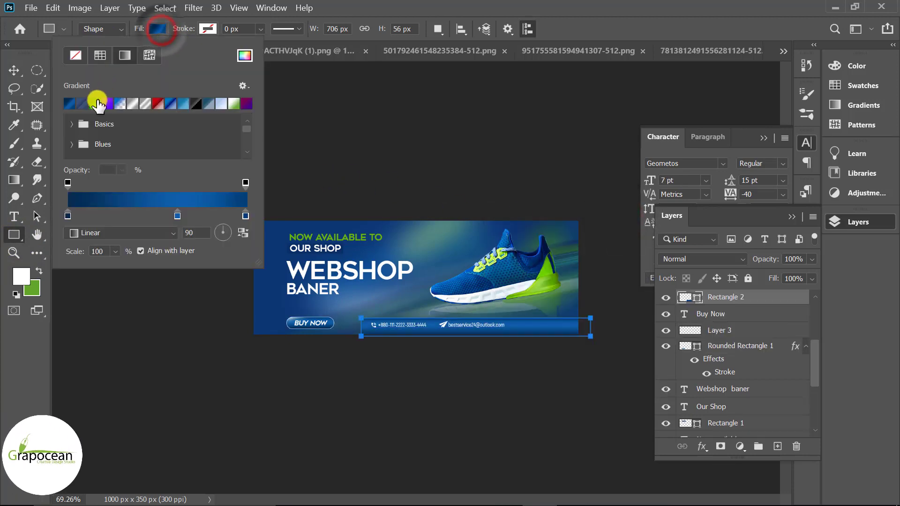
pyautogui.click(69, 103)
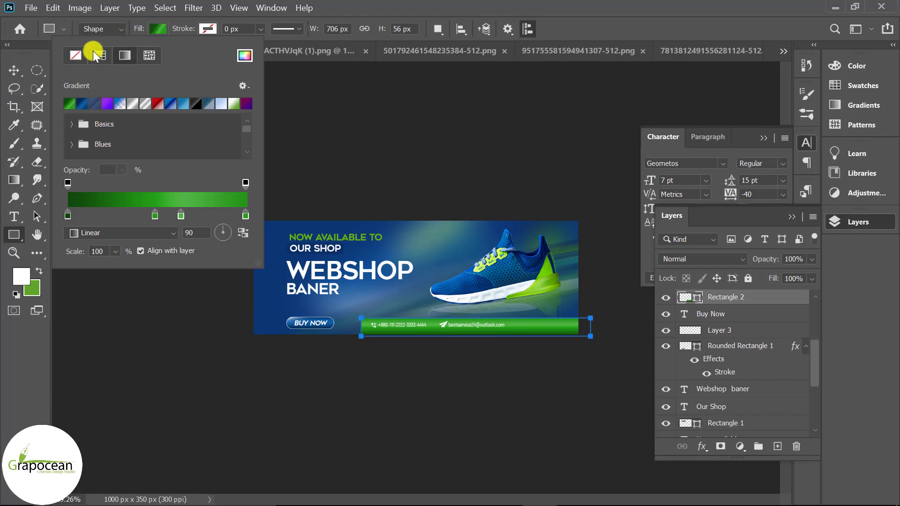
pyautogui.click(245, 55)
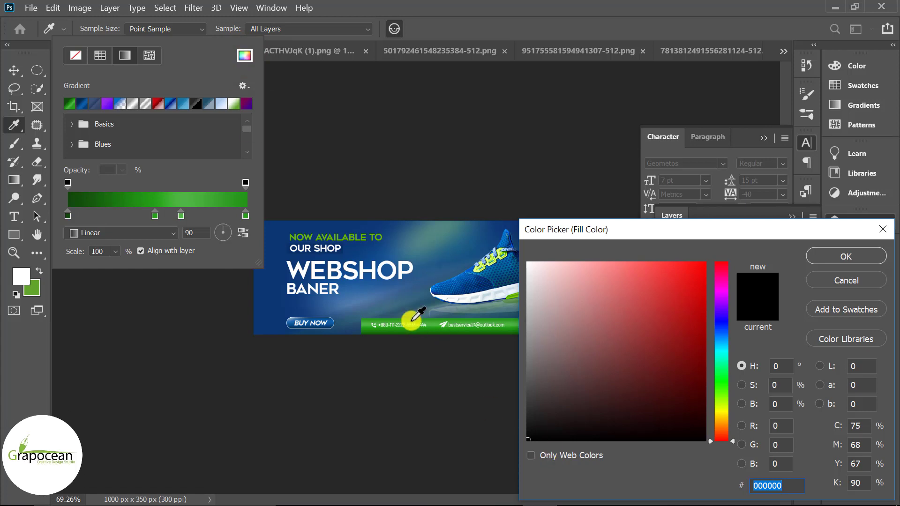
pyautogui.click(439, 319)
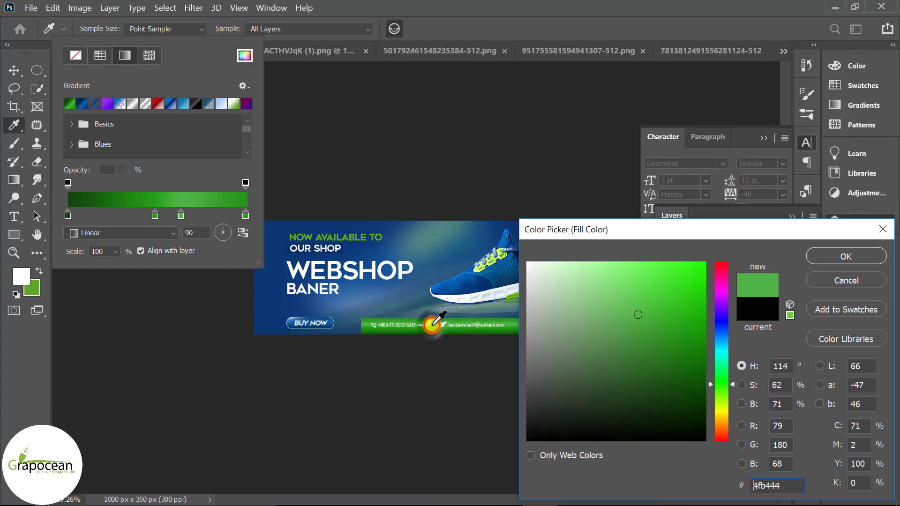
pyautogui.click(503, 253)
pyautogui.moveTo(628, 240); pyautogui.dragTo(725, 290)
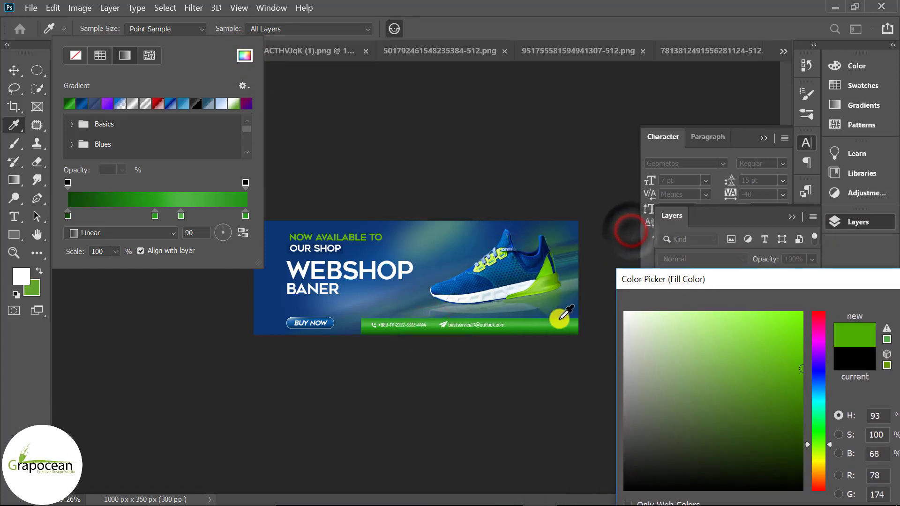
pyautogui.moveTo(825, 281); pyautogui.dragTo(591, 294)
pyautogui.click(717, 315)
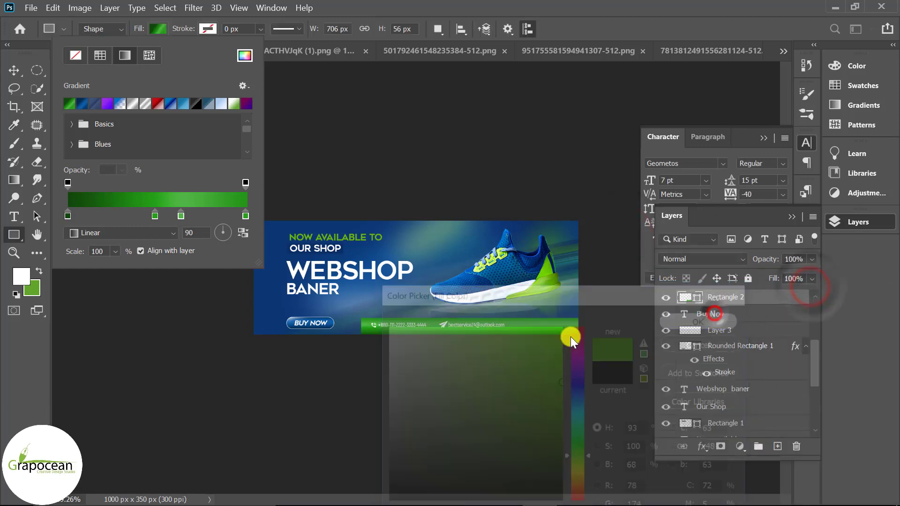
pyautogui.click(14, 70)
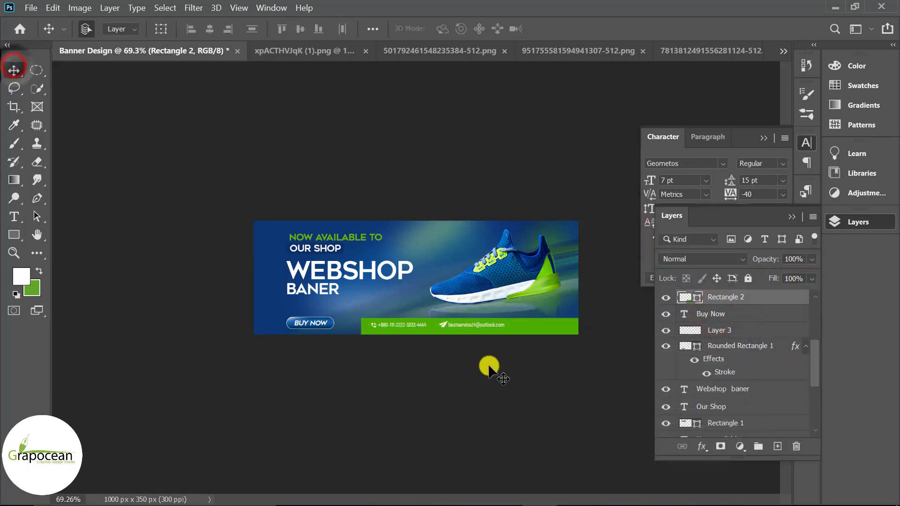
# Step: Make the green bar shorter by pulling its bottom edge up
pyautogui.scroll(2, 522, 382)
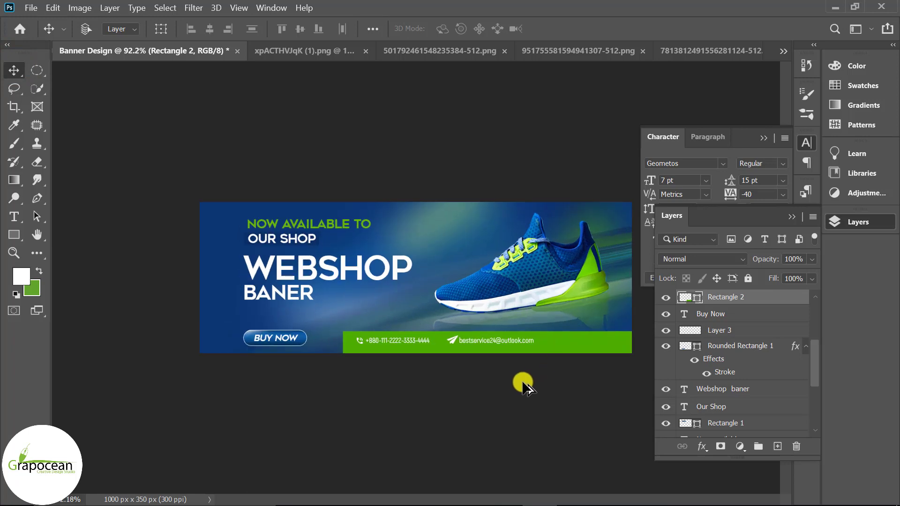
pyautogui.scroll(1, 477, 388)
pyautogui.scroll(1, 424, 389)
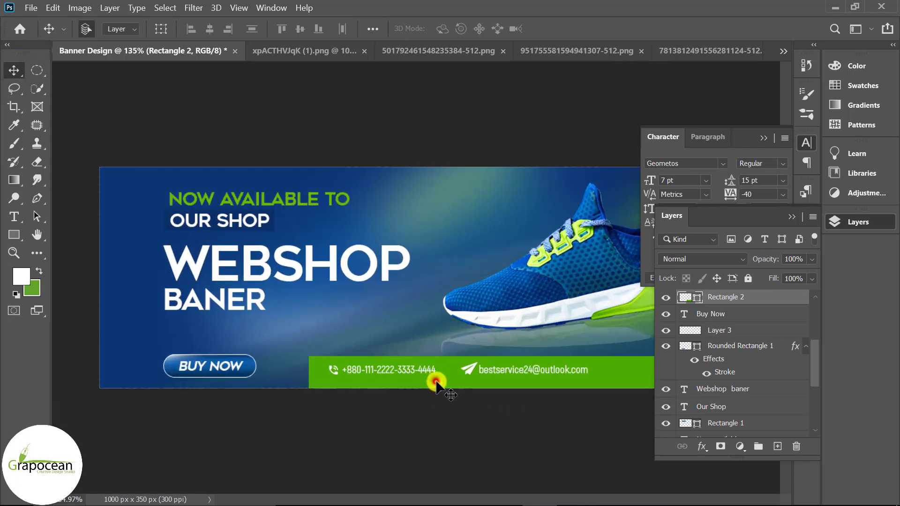
pyautogui.hotkey('ctrl', 't')
pyautogui.moveTo(532, 388); pyautogui.dragTo(532, 361)
pyautogui.click(671, 29)
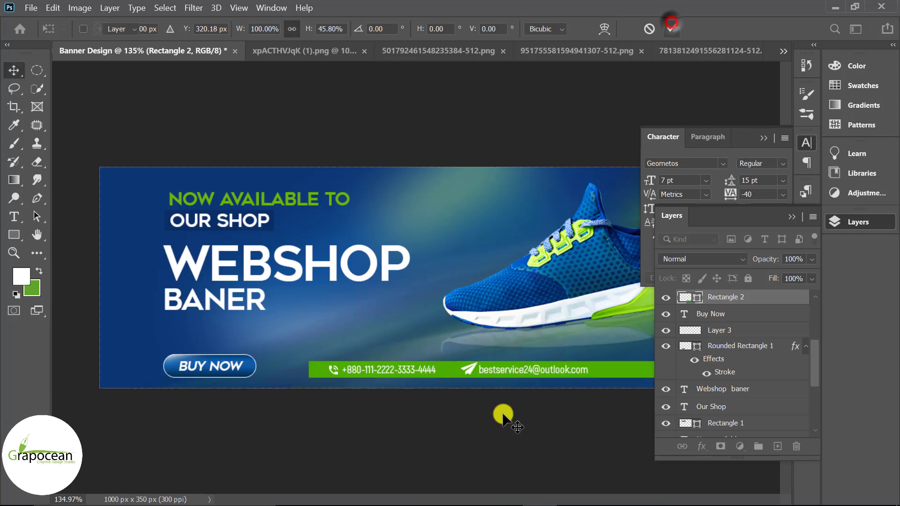
pyautogui.click(497, 422)
pyautogui.scroll(-2, 459, 436)
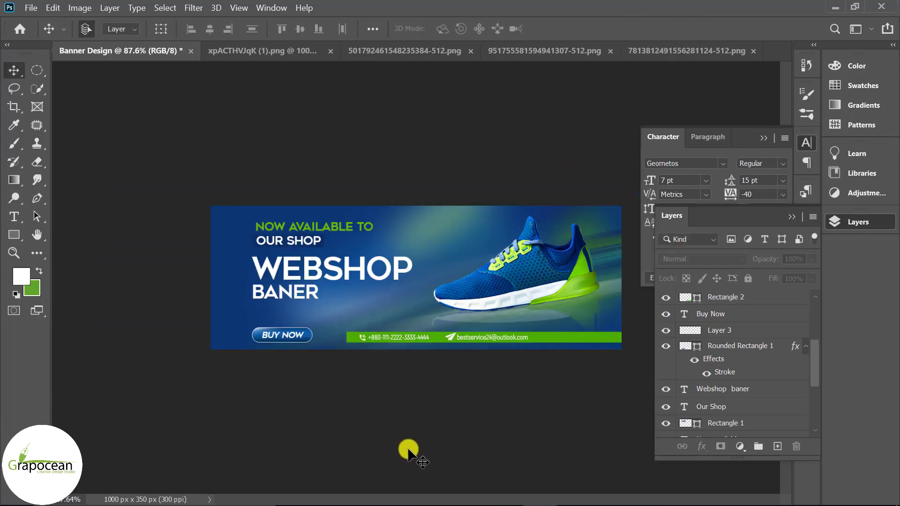
pyautogui.scroll(-2, 478, 439)
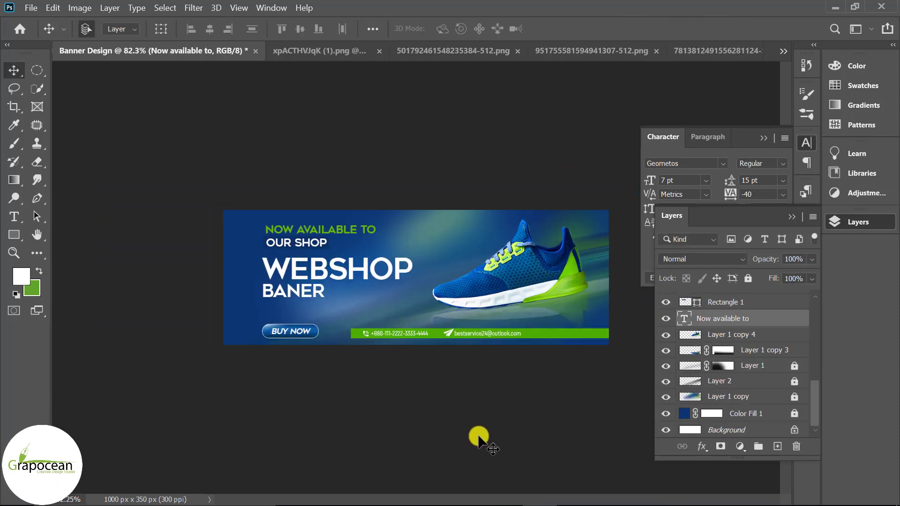
# Step: Narrow the green bar from its right side to about 66% width around the contacts
pyautogui.click(600, 333)
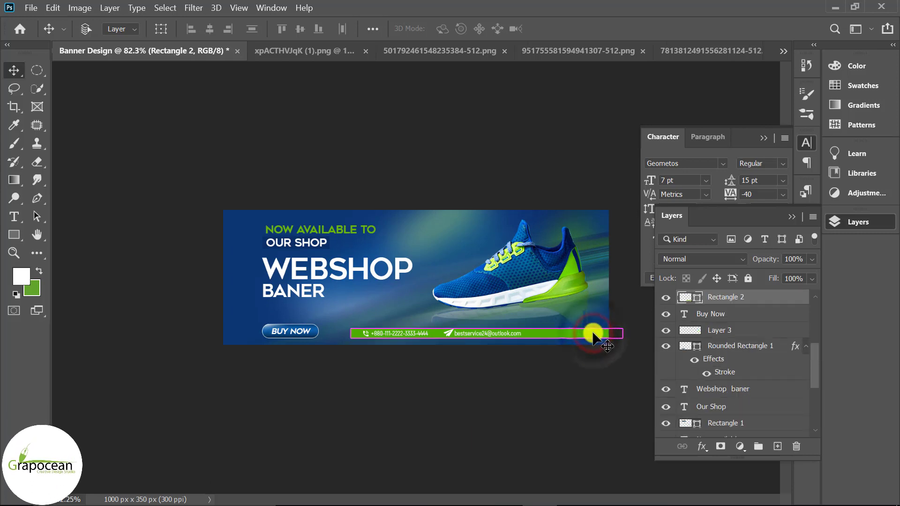
pyautogui.click(626, 332)
pyautogui.moveTo(626, 333); pyautogui.dragTo(529, 332)
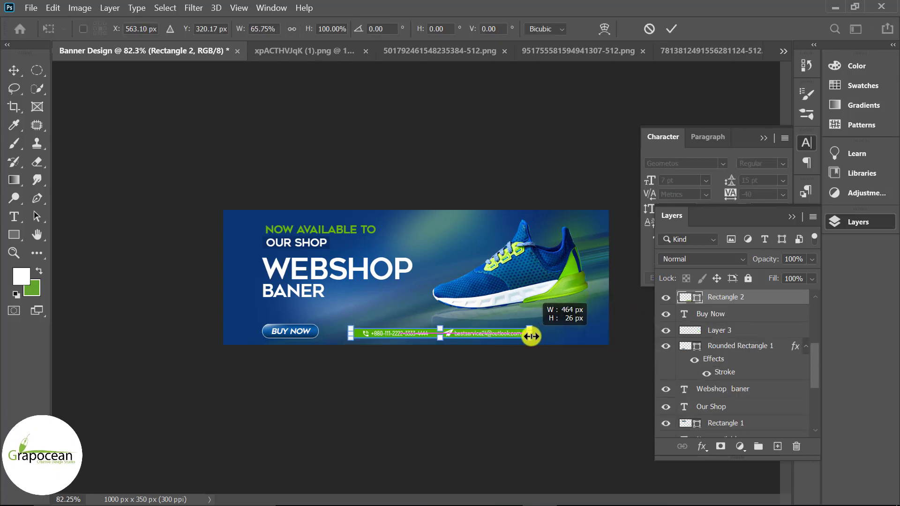
pyautogui.click(677, 30)
pyautogui.scroll(2, 295, 407)
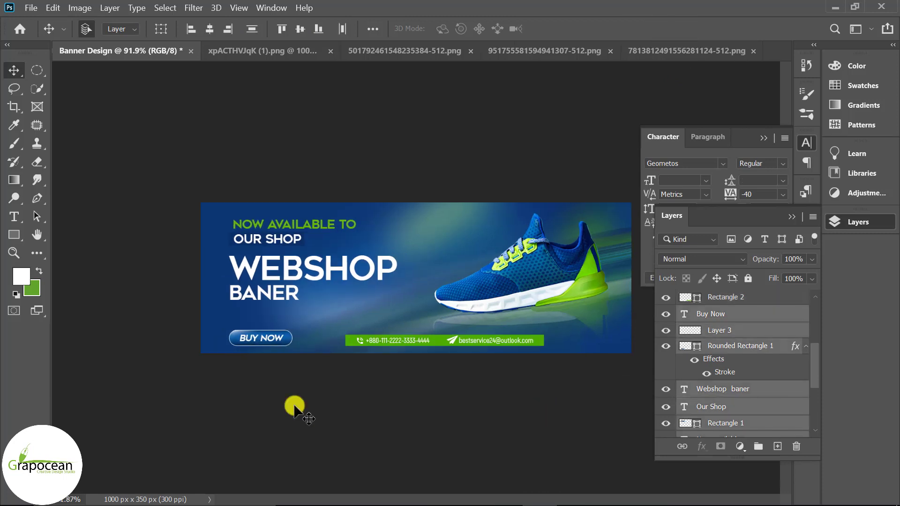
pyautogui.click(311, 419)
pyautogui.scroll(-1, 312, 419)
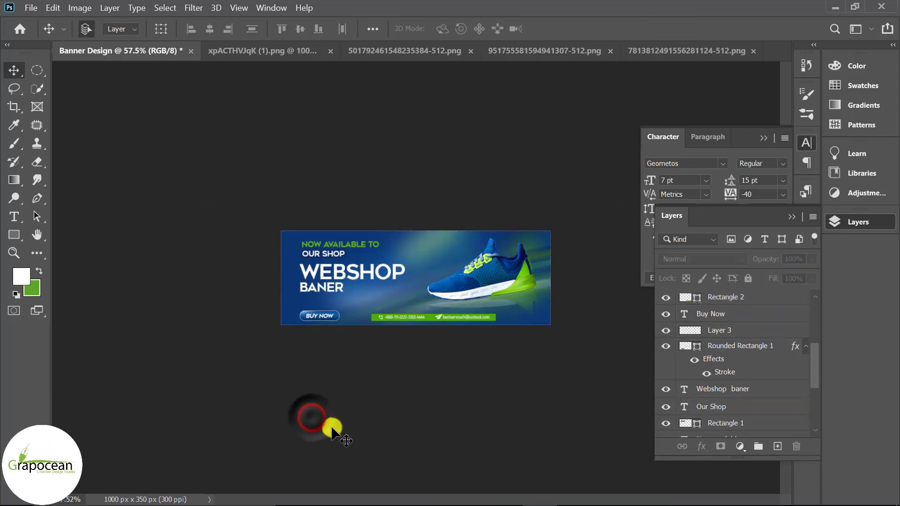
# Step: Draw a 143×143 px circle near the shoe on a new layer above Layer 5
pyautogui.rightClick(12, 234)
pyautogui.click(69, 260)
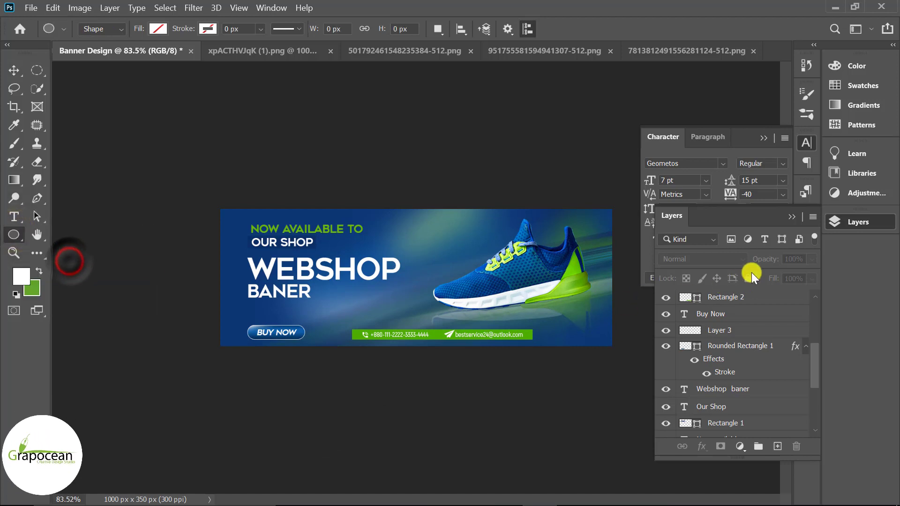
pyautogui.scroll(3, 755, 319)
pyautogui.click(753, 305)
pyautogui.click(777, 446)
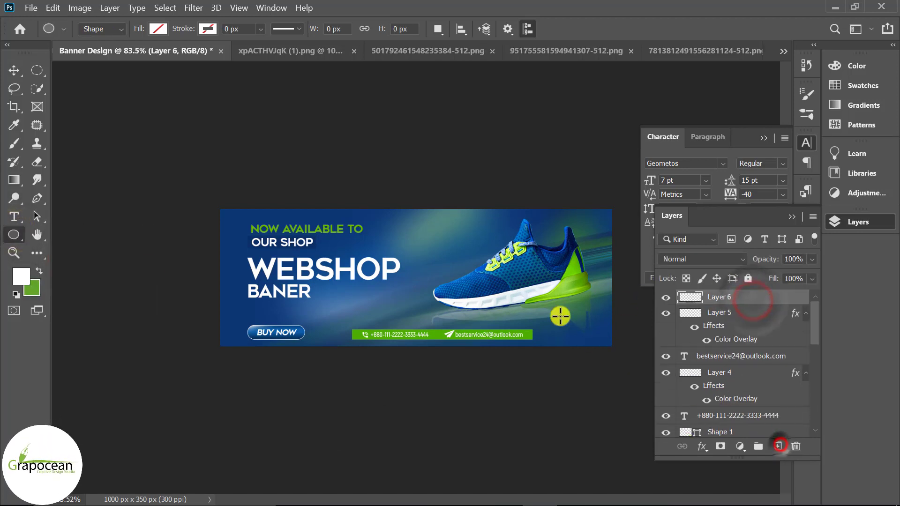
pyautogui.moveTo(423, 238)
pyautogui.mouseDown()
pyautogui.moveTo(463, 279)
pyautogui.moveTo(539, 288)
pyautogui.mouseUp()
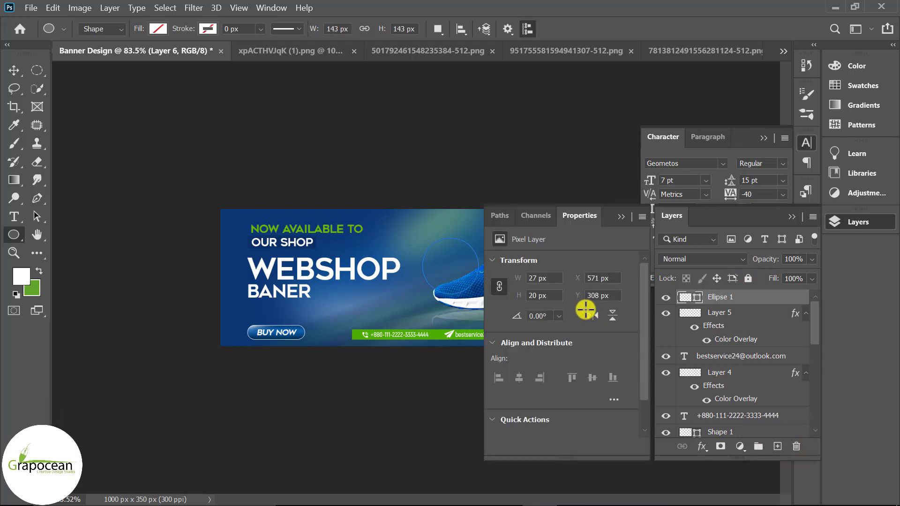
# Step: Give the circle a dark-to-bright blue gradient fill
pyautogui.click(157, 30)
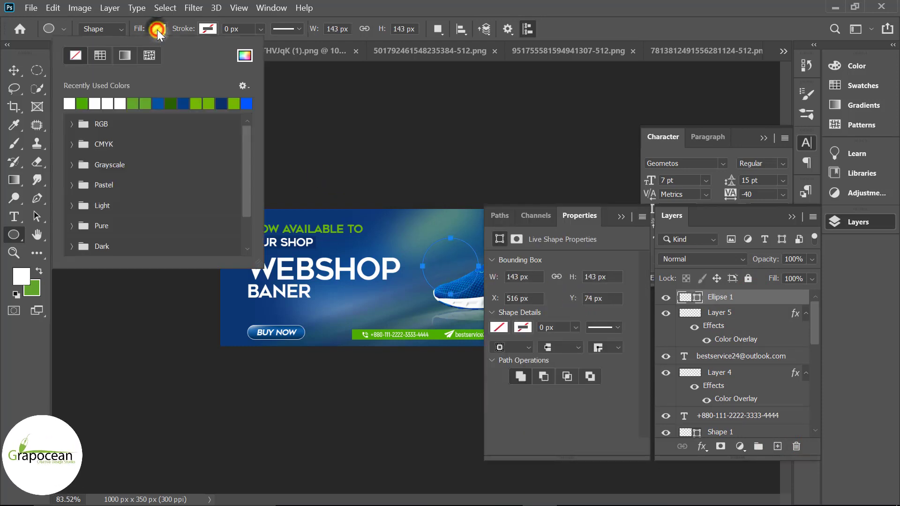
pyautogui.click(125, 55)
pyautogui.click(133, 103)
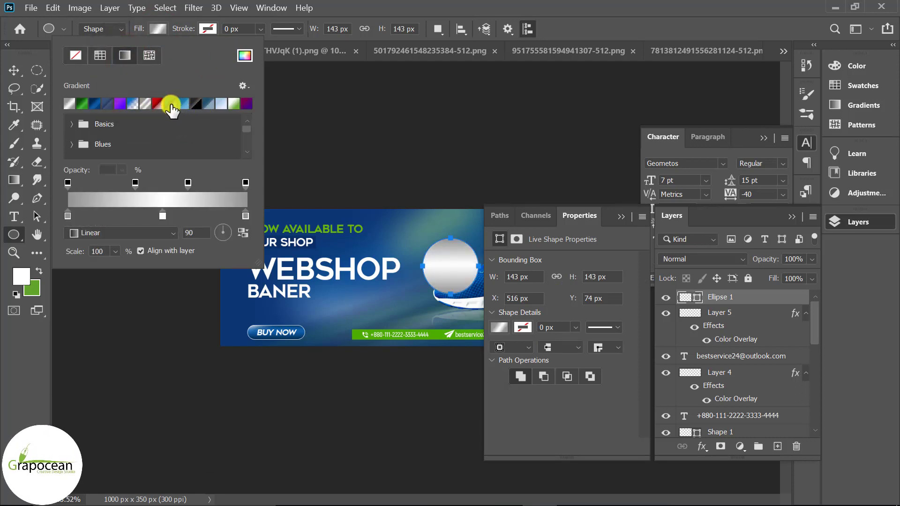
pyautogui.click(171, 104)
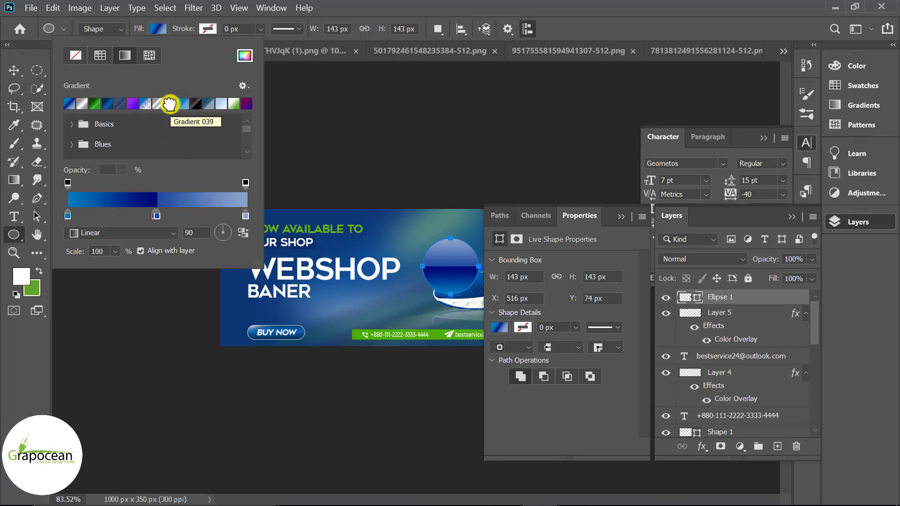
pyautogui.click(108, 105)
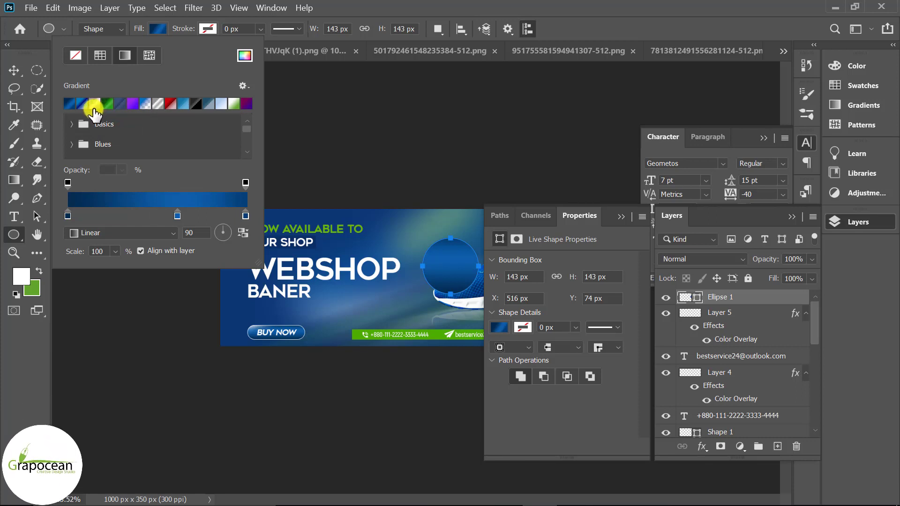
pyautogui.click(15, 68)
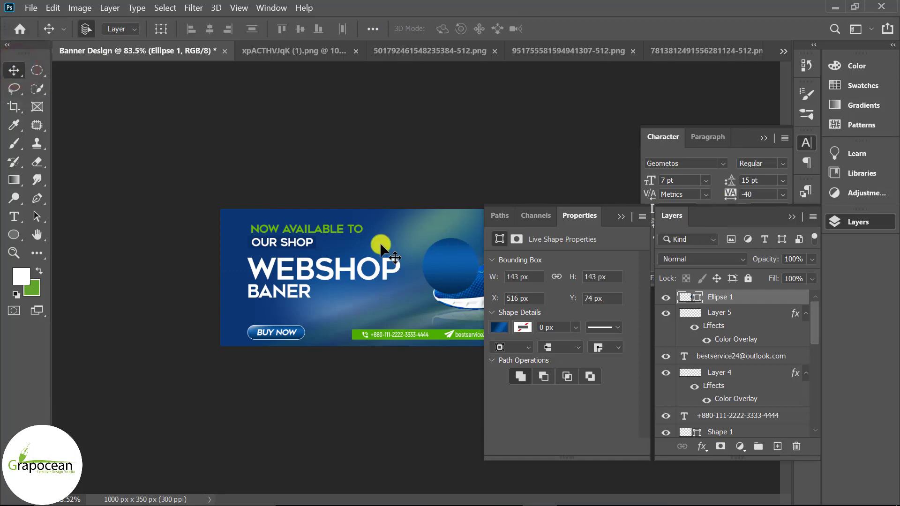
# Step: Move the blue circle up and left and bring up its Layer Style settings
pyautogui.click(625, 216)
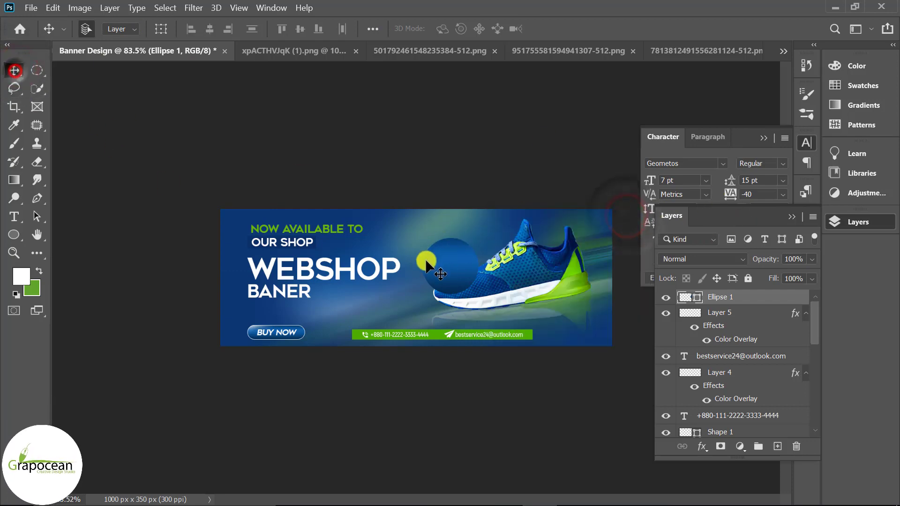
pyautogui.moveTo(426, 258); pyautogui.dragTo(406, 242)
pyautogui.rightClick(768, 298)
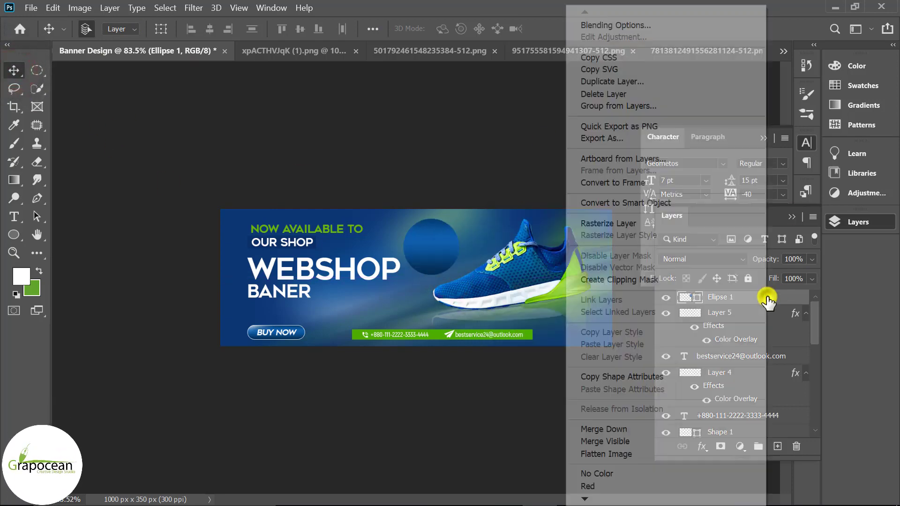
pyautogui.click(630, 25)
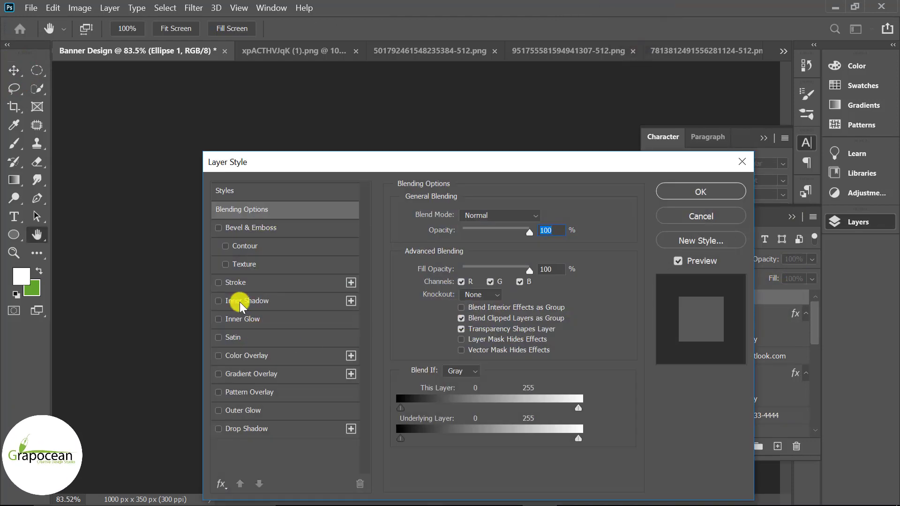
# Step: Outline the blue Ellipse 1 circle with a 1 px white inside Stroke
pyautogui.click(235, 283)
pyautogui.moveTo(492, 164)
pyautogui.mouseDown()
pyautogui.moveTo(754, 172)
pyautogui.moveTo(518, 329)
pyautogui.mouseUp()
pyautogui.click(691, 354)
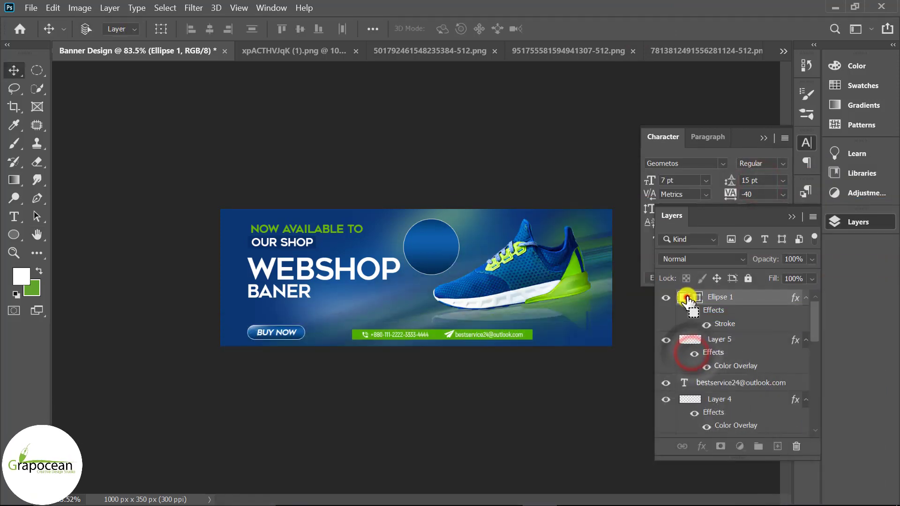
pyautogui.scroll(5, 429, 256)
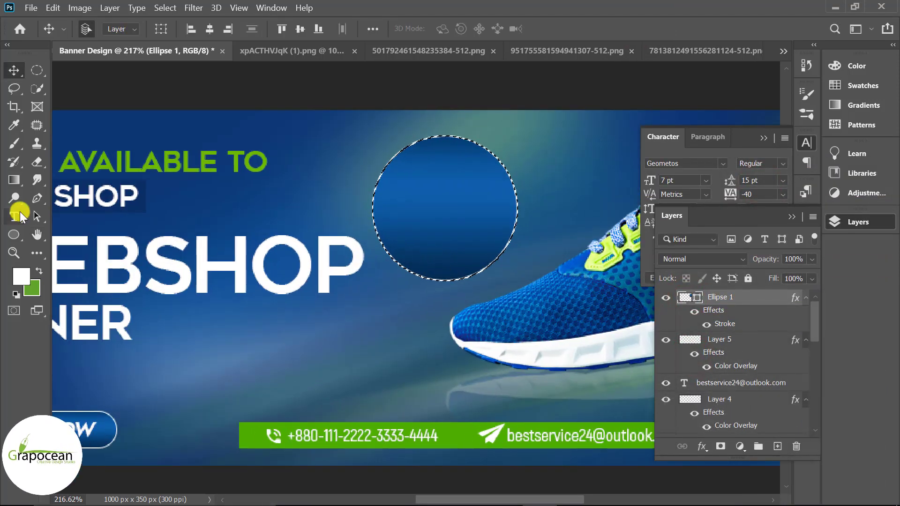
# Step: Brush a soft white highlight along the circle's top edge on a new Layer 6
pyautogui.rightClick(13, 148)
pyautogui.click(72, 139)
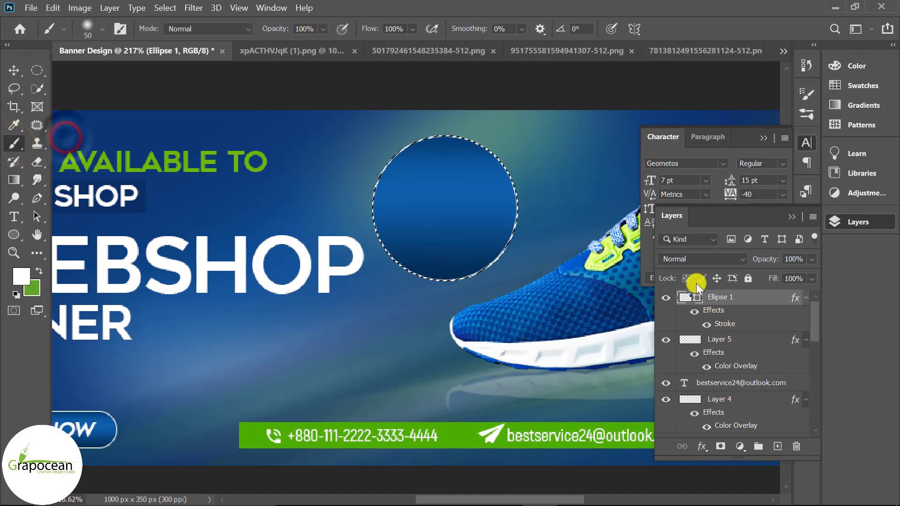
pyautogui.click(774, 445)
pyautogui.moveTo(407, 127); pyautogui.dragTo(458, 116)
pyautogui.hotkey('ctrl', 'z')
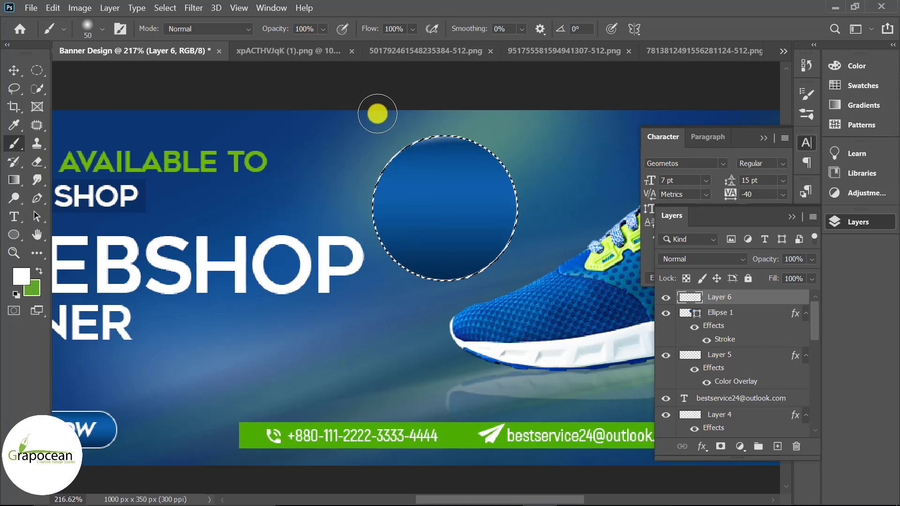
pyautogui.click(416, 110)
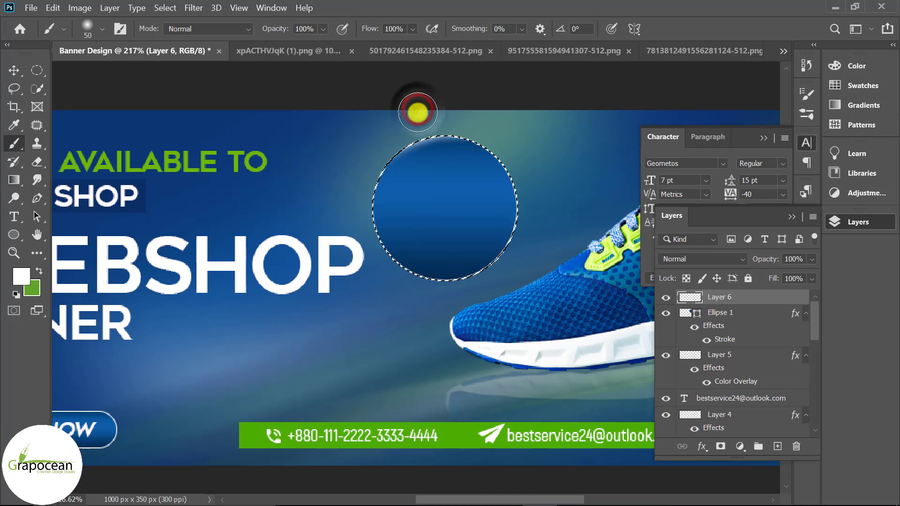
pyautogui.click(489, 116)
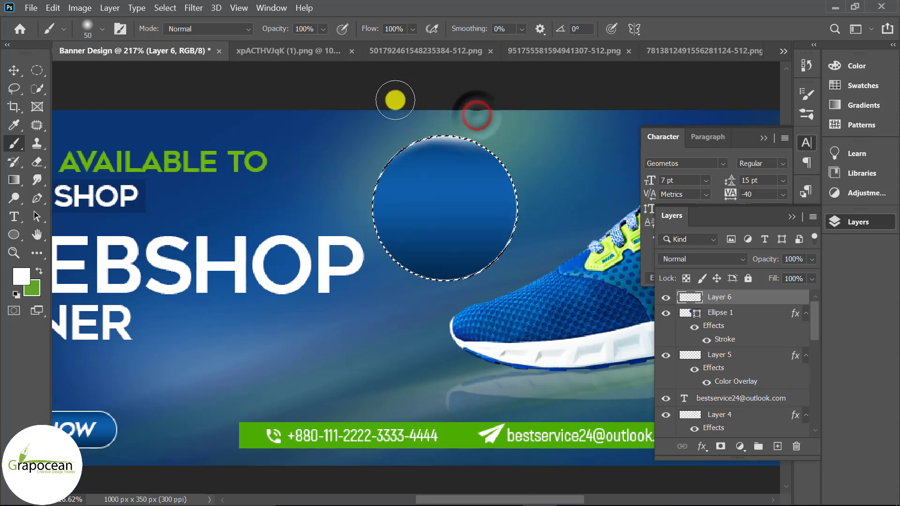
pyautogui.click(453, 115)
# Step: Deselect the circle and add an empty Layer 7 above
pyautogui.click(37, 70)
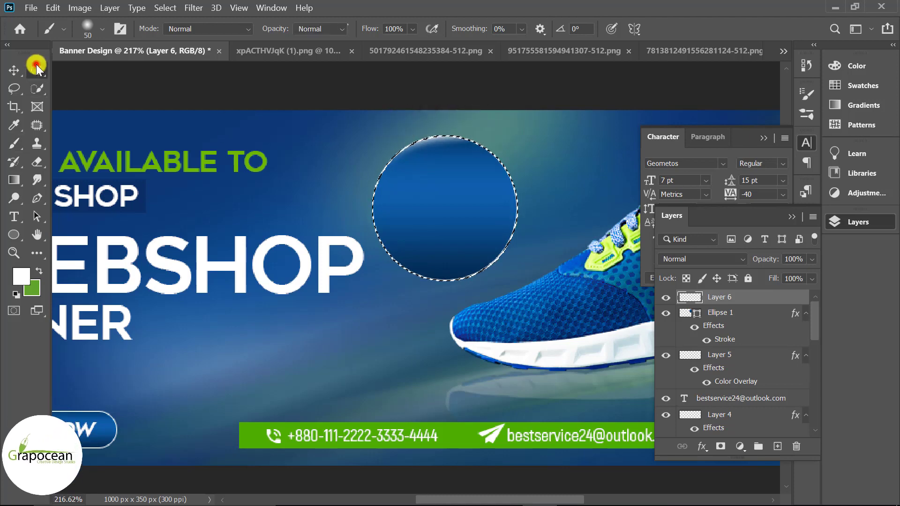
pyautogui.hotkey('ctrl', 'd')
pyautogui.hotkey('ctrl', '-')
pyautogui.click(778, 446)
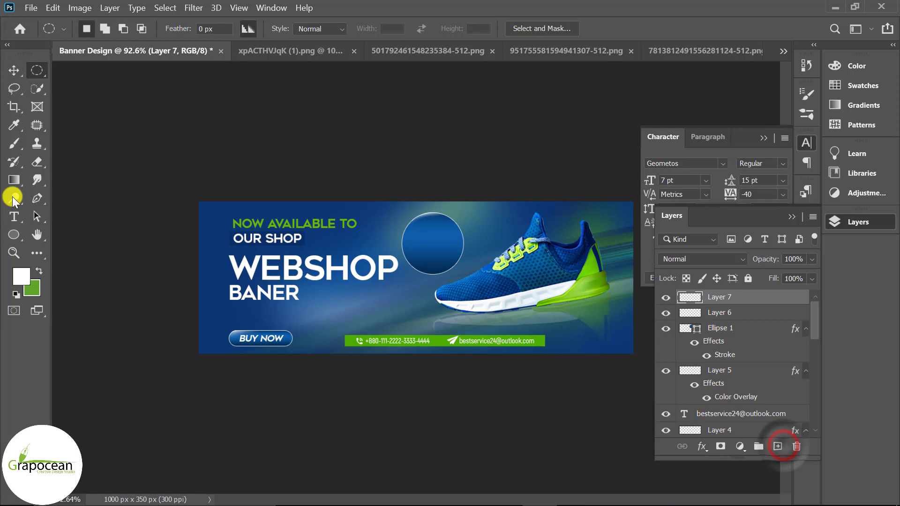
# Step: Alt-drag a copy of the OUR SHOP text onto the blue circle
pyautogui.click(20, 220)
pyautogui.scroll(2, 416, 277)
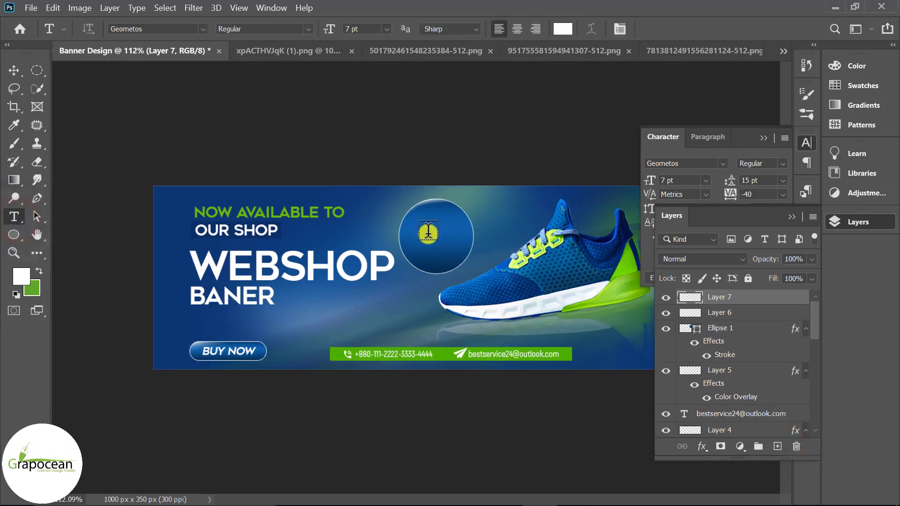
pyautogui.click(14, 70)
pyautogui.click(252, 289)
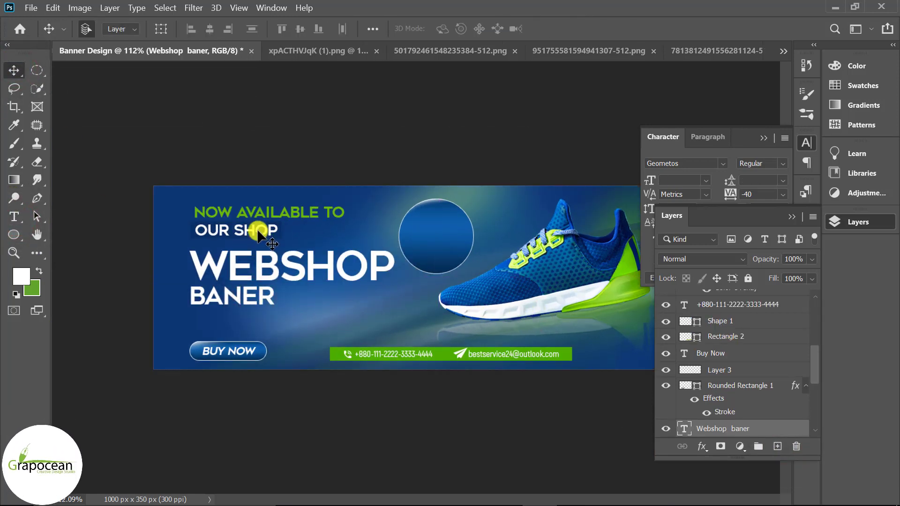
pyautogui.moveTo(293, 237); pyautogui.dragTo(449, 229)
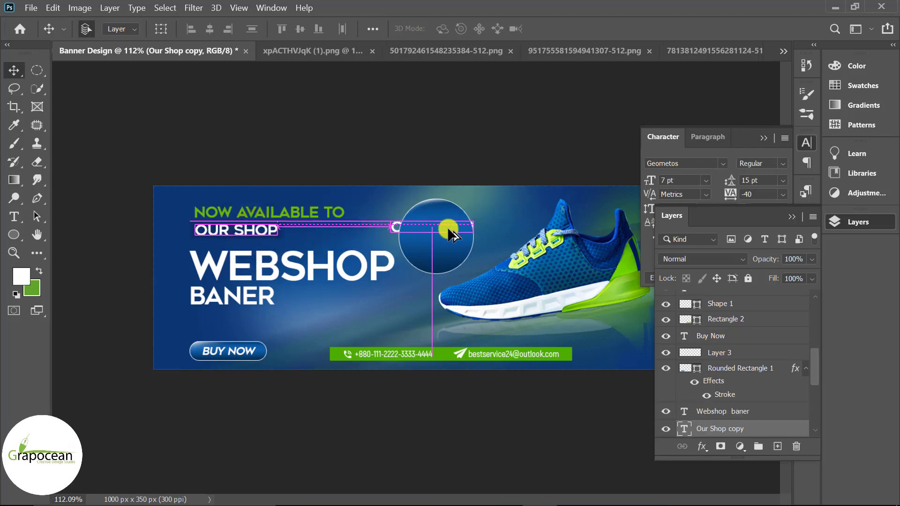
# Step: Replace the copied text with 40% at 11.33 pt and centre it in the circle
pyautogui.click(16, 216)
pyautogui.tripleClick(475, 225)
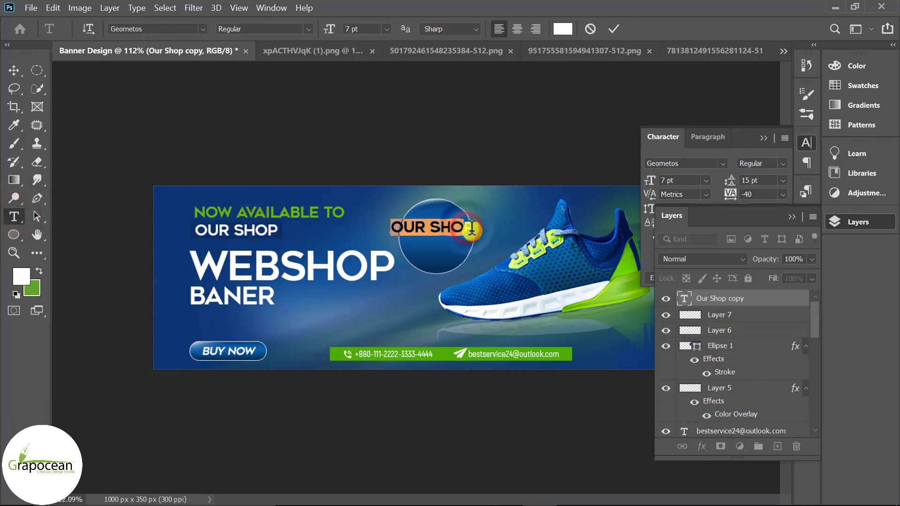
pyautogui.hotkey('ctrl', 'h')
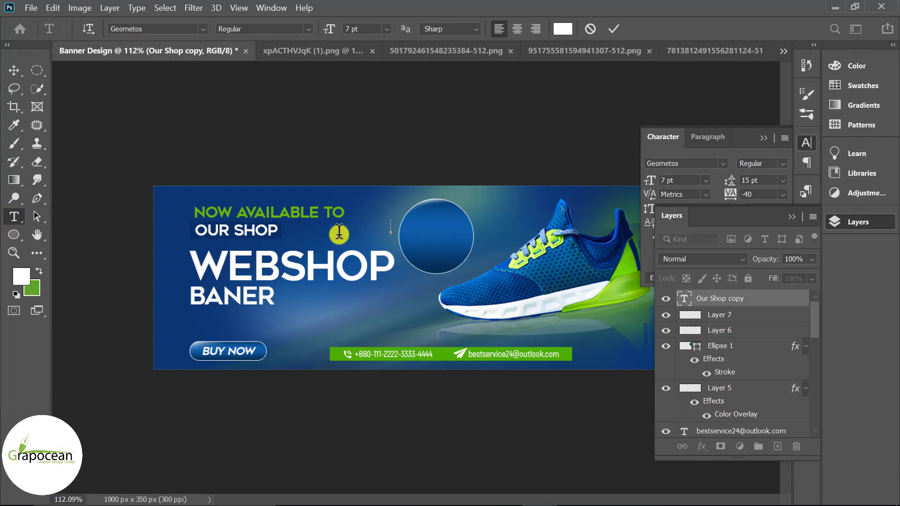
pyautogui.write('40')
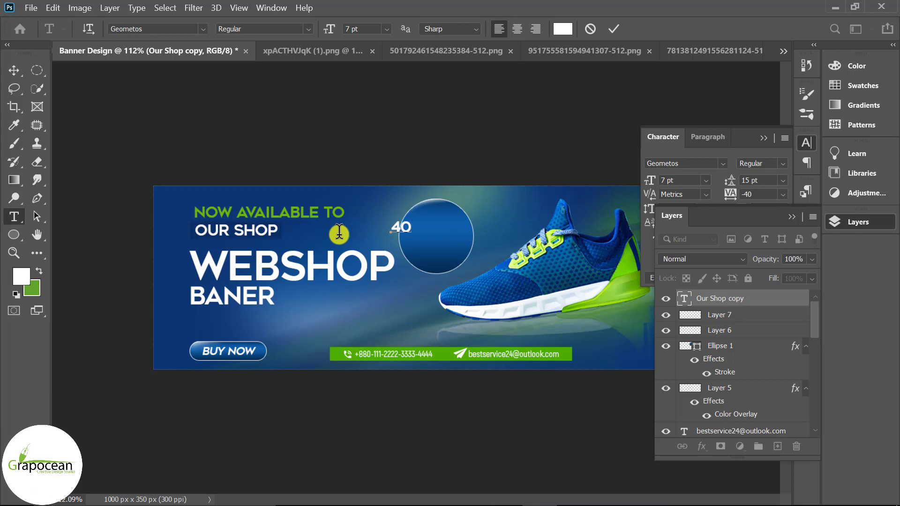
pyautogui.write('%')
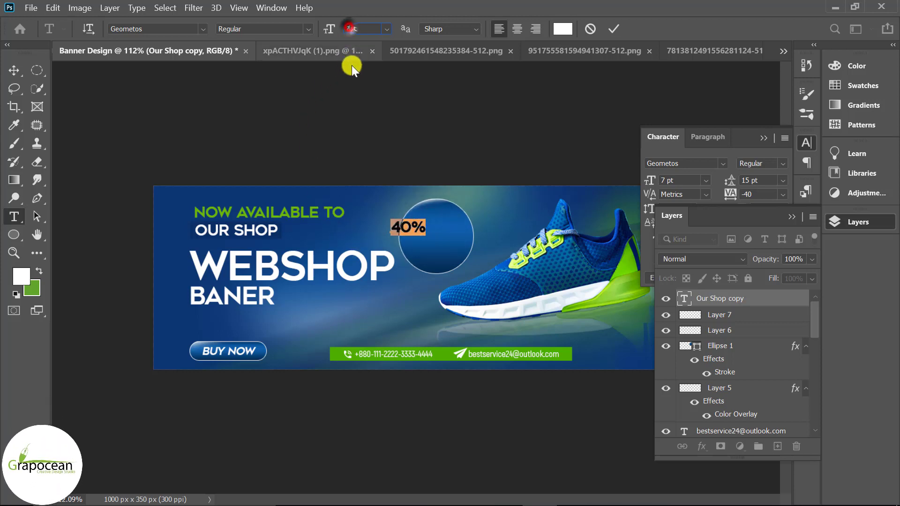
pyautogui.write('.6')
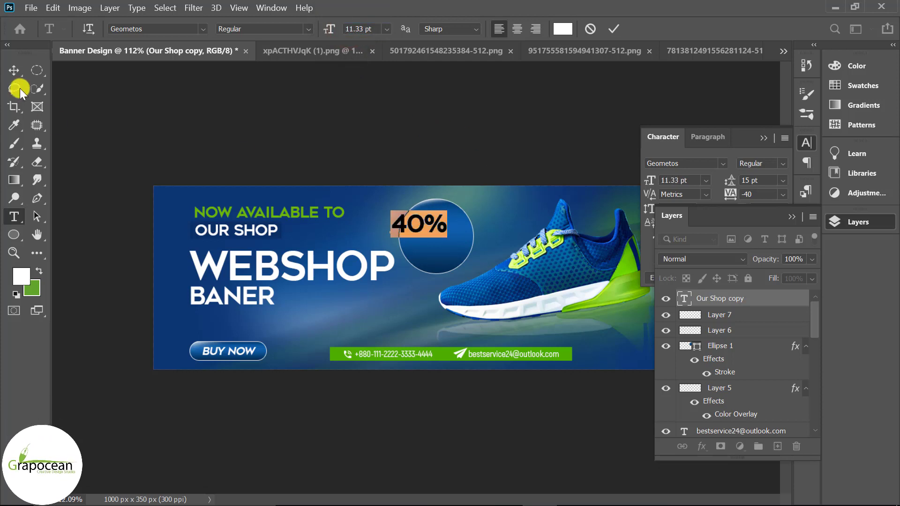
pyautogui.click(14, 70)
pyautogui.moveTo(431, 223); pyautogui.dragTo(448, 226)
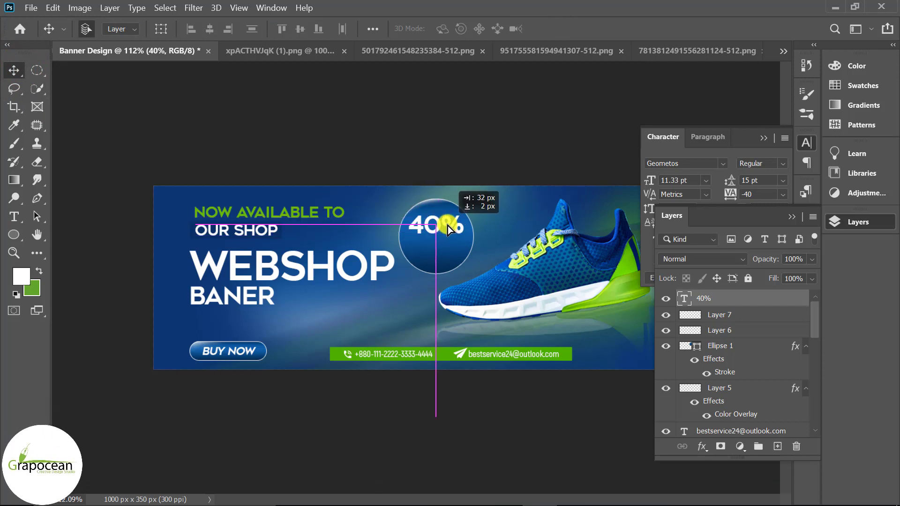
# Step: Nudge the 40% text and place a copy of the BUY NOW text just below it
pyautogui.moveTo(448, 226); pyautogui.dragTo(447, 226)
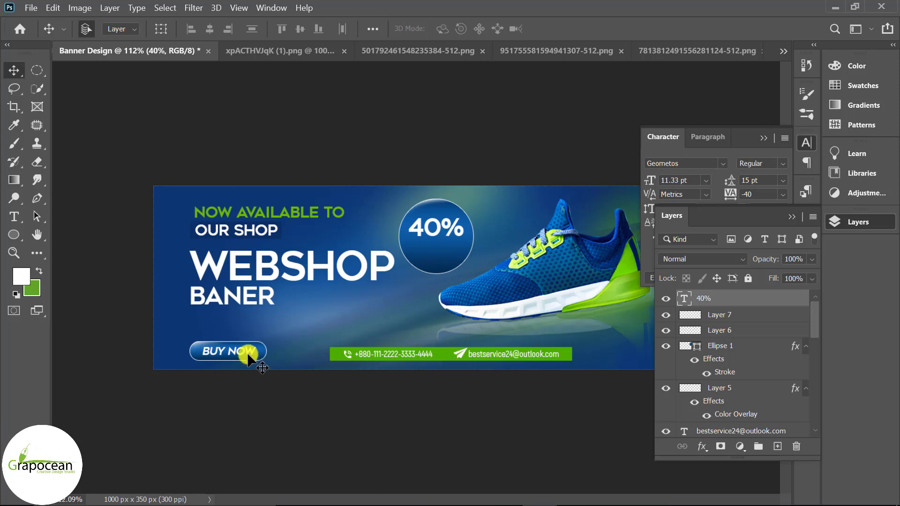
pyautogui.moveTo(248, 358); pyautogui.dragTo(445, 248)
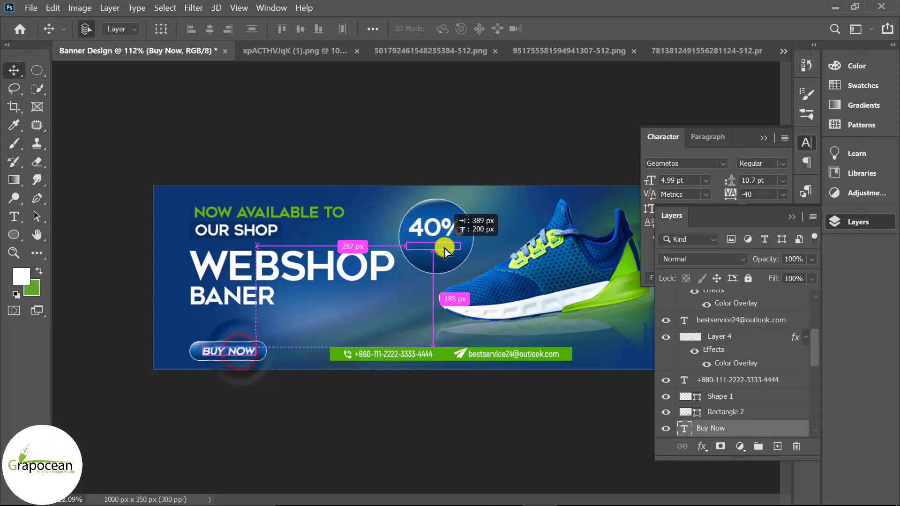
pyautogui.moveTo(445, 249); pyautogui.dragTo(444, 247)
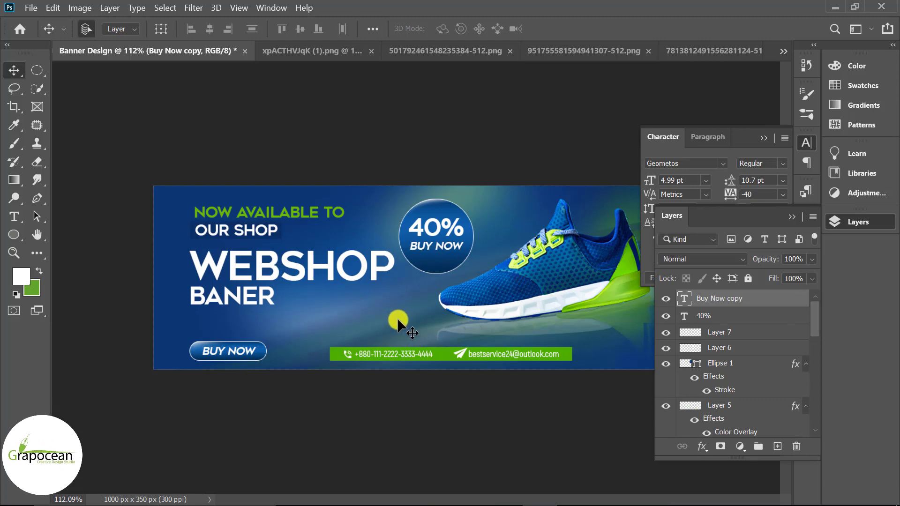
pyautogui.keyDown('alt'); pyautogui.scroll(4, 436, 265); pyautogui.keyUp('alt')
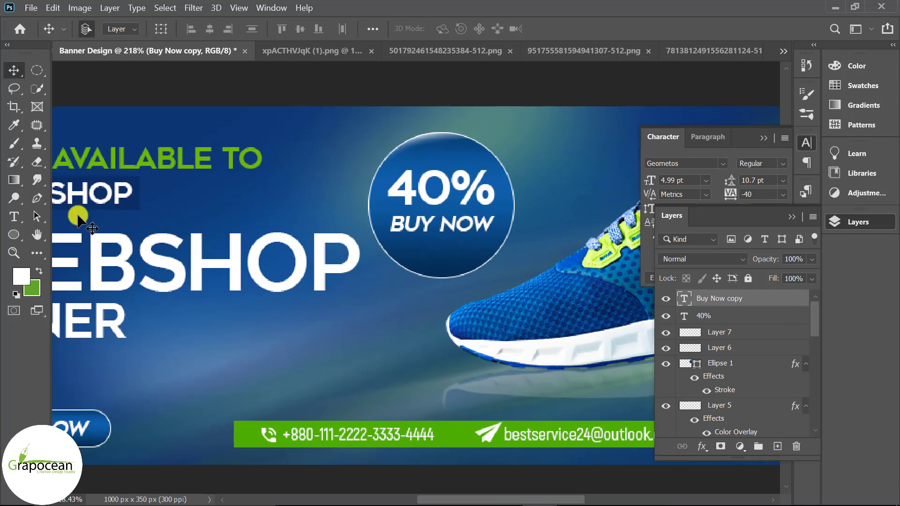
# Step: Retype the copied text as DISCOUNT and centre it under 40%
pyautogui.click(14, 216)
pyautogui.moveTo(391, 224); pyautogui.dragTo(526, 233)
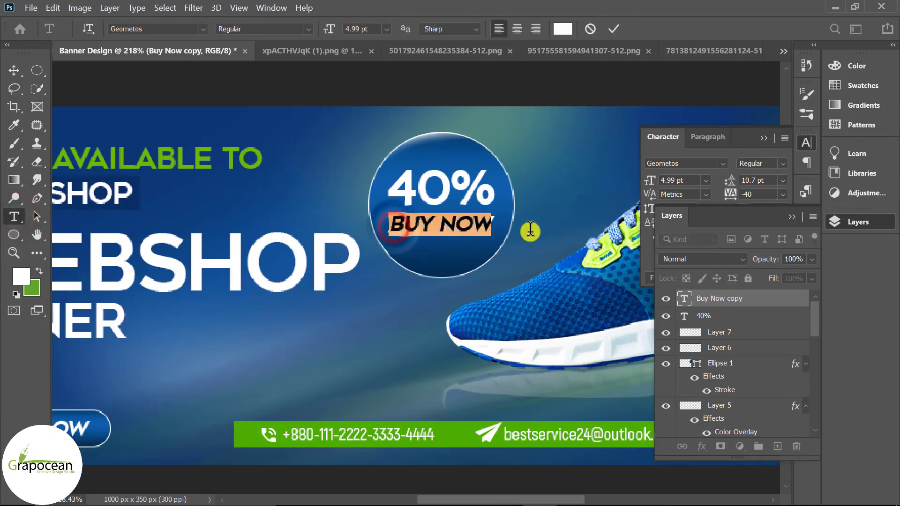
pyautogui.press('BackSpace')
pyautogui.write('DISCOUNT')
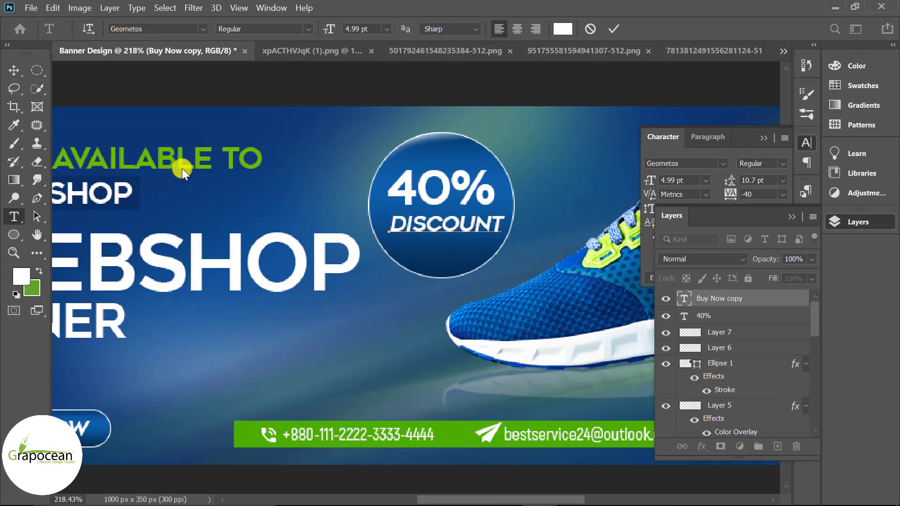
pyautogui.click(13, 70)
pyautogui.moveTo(483, 225); pyautogui.dragTo(480, 227)
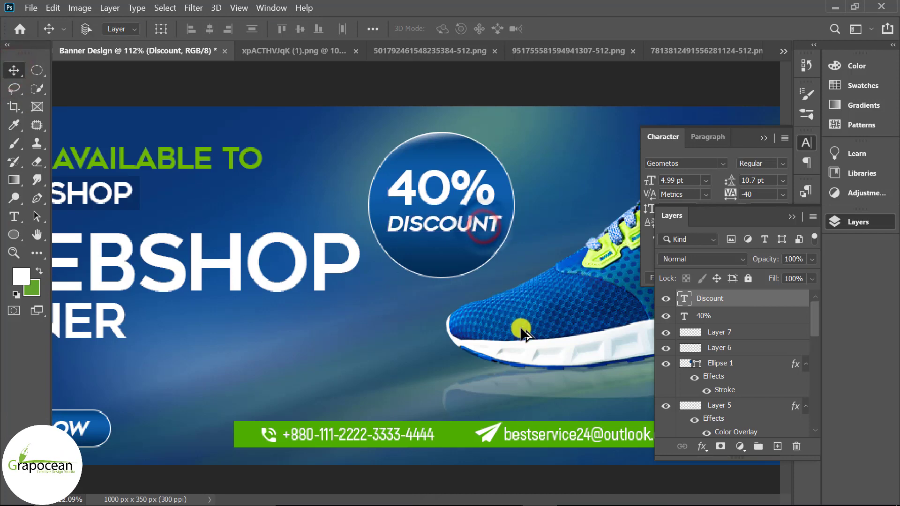
pyautogui.scroll(-5, 538, 341)
pyautogui.scroll(2, 483, 375)
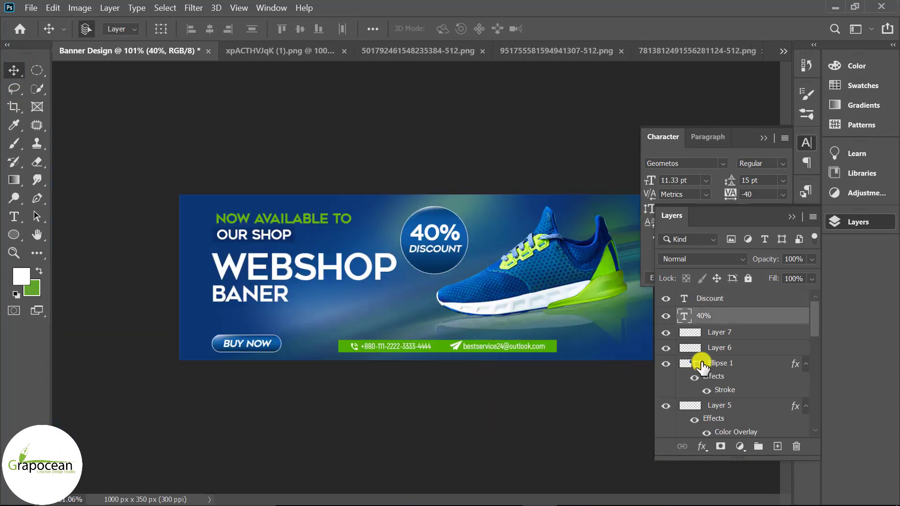
# Step: Enable Gradient Overlay in the 40% layer's Blending Options
pyautogui.rightClick(741, 323)
pyautogui.click(624, 21)
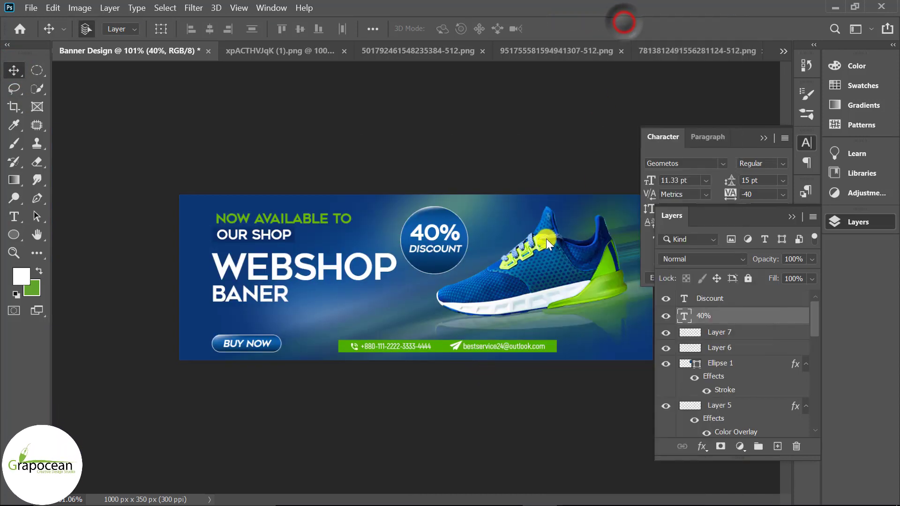
pyautogui.click(274, 373)
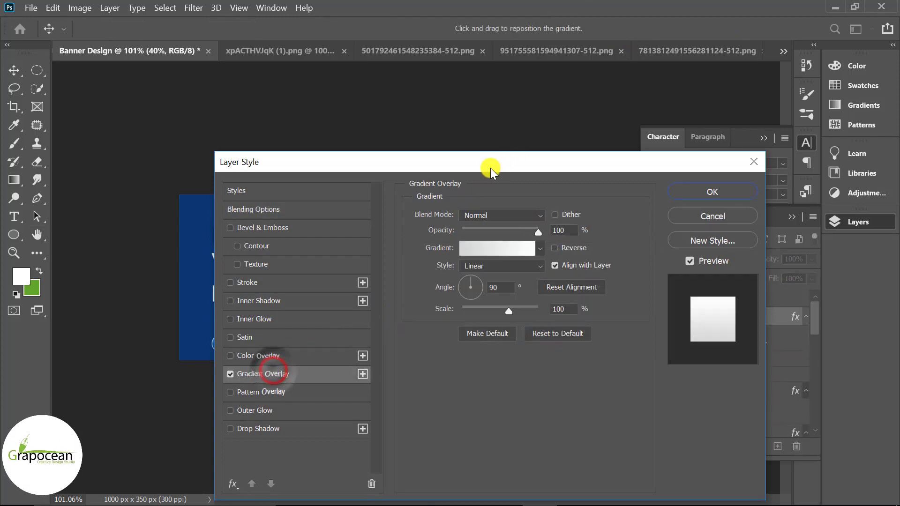
pyautogui.moveTo(492, 168); pyautogui.dragTo(801, 174)
# Step: Pick a light blue gradient preset for the 40% overlay
pyautogui.click(849, 255)
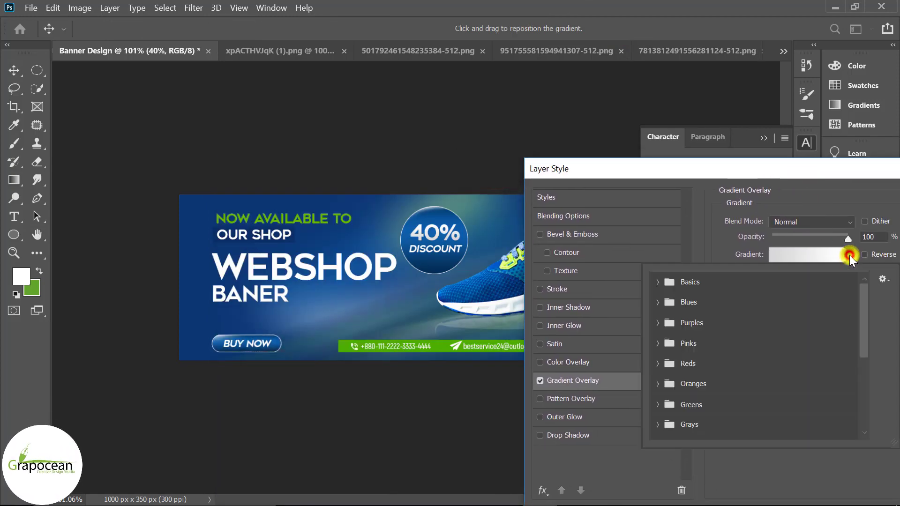
pyautogui.moveTo(865, 313)
pyautogui.mouseDown()
pyautogui.moveTo(865, 440)
pyautogui.moveTo(859, 280)
pyautogui.mouseUp()
pyautogui.click(658, 303)
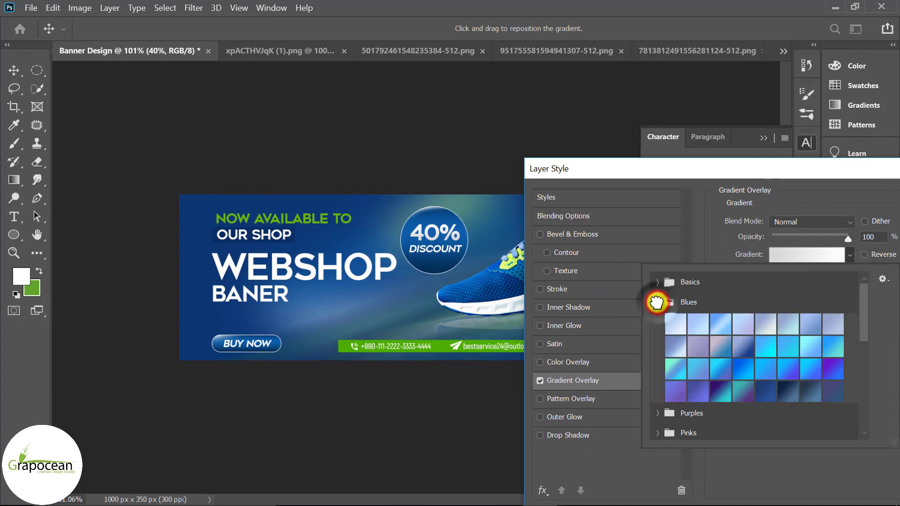
pyautogui.click(657, 303)
pyautogui.scroll(-3, 699, 402)
pyautogui.scroll(-3, 717, 408)
pyautogui.scroll(-2, 717, 408)
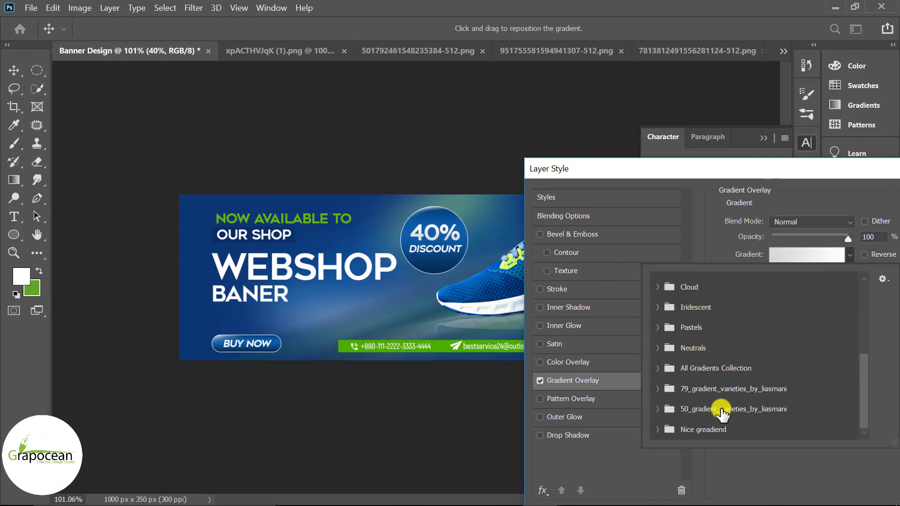
pyautogui.click(659, 369)
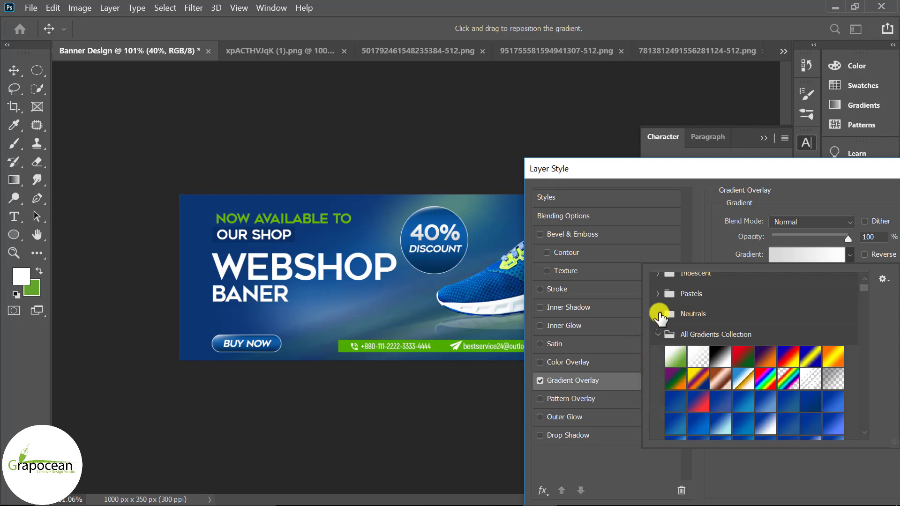
pyautogui.click(660, 317)
pyautogui.scroll(-5, 750, 396)
pyautogui.scroll(-3, 759, 396)
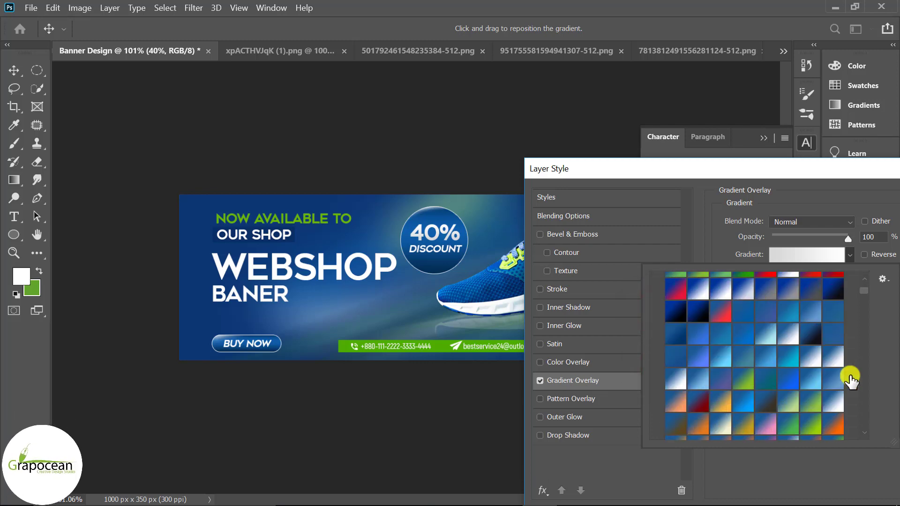
pyautogui.moveTo(864, 291); pyautogui.dragTo(864, 436)
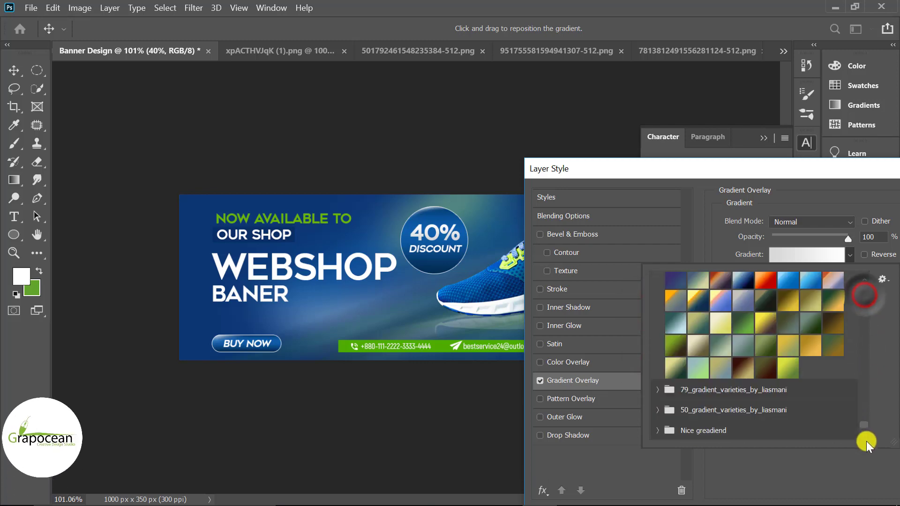
pyautogui.click(658, 430)
pyautogui.scroll(-3, 805, 424)
pyautogui.scroll(-2, 815, 424)
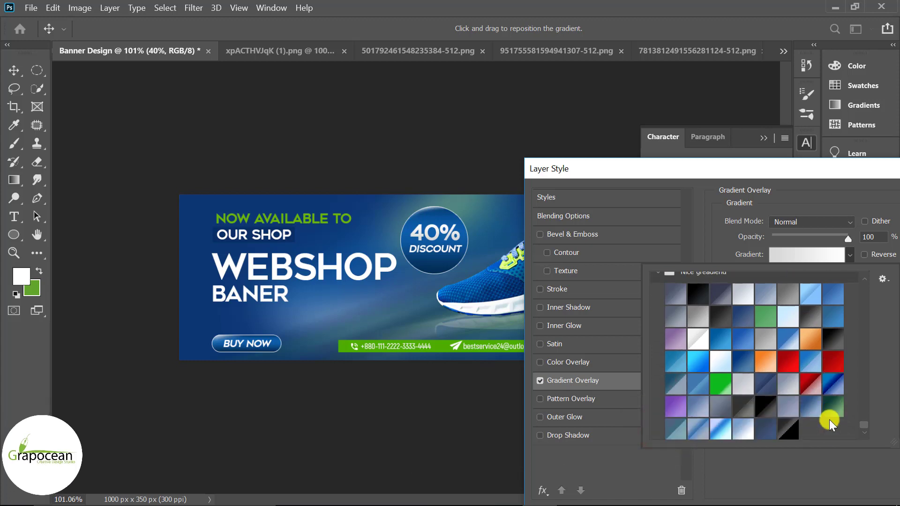
pyautogui.scroll(1, 830, 424)
pyautogui.scroll(1, 802, 425)
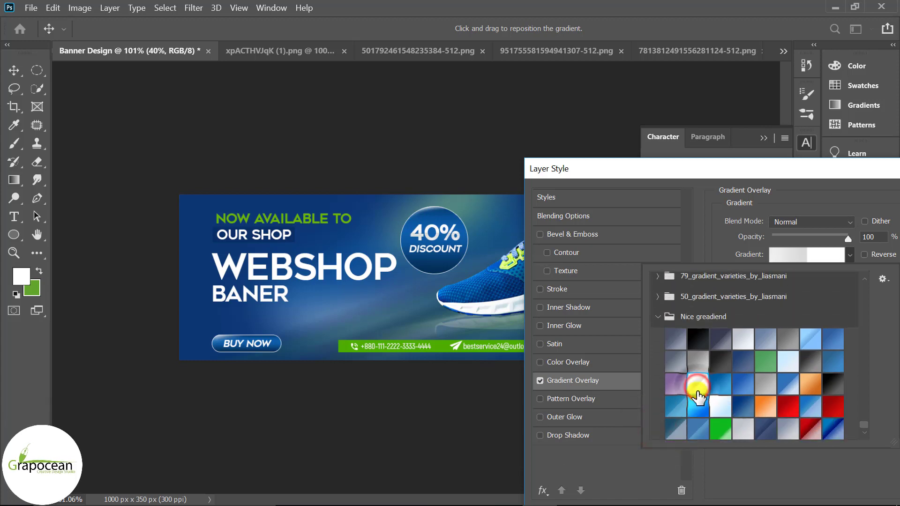
pyautogui.click(675, 407)
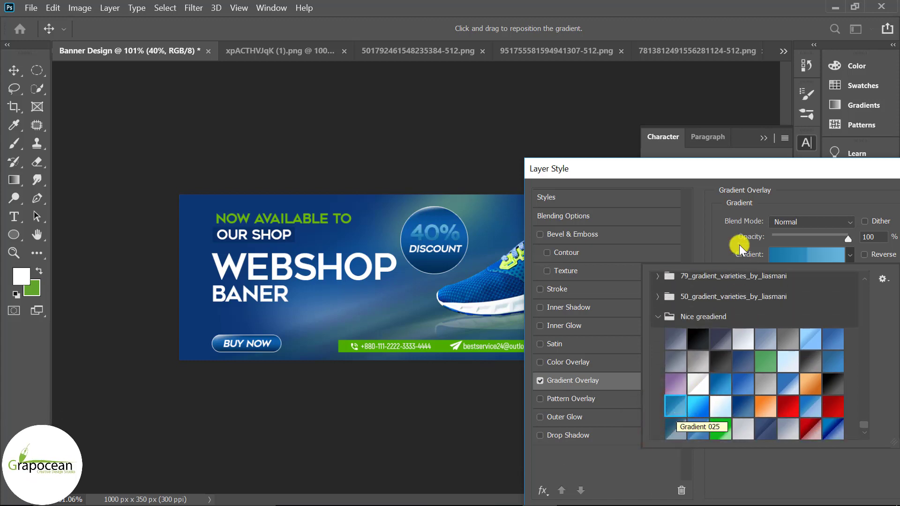
pyautogui.moveTo(744, 171)
pyautogui.mouseDown()
pyautogui.moveTo(732, 322)
pyautogui.moveTo(385, 291)
pyautogui.moveTo(697, 227)
pyautogui.mouseUp()
# Step: Add a Drop Shadow at 16% opacity and confirm both layer styles
pyautogui.click(534, 482)
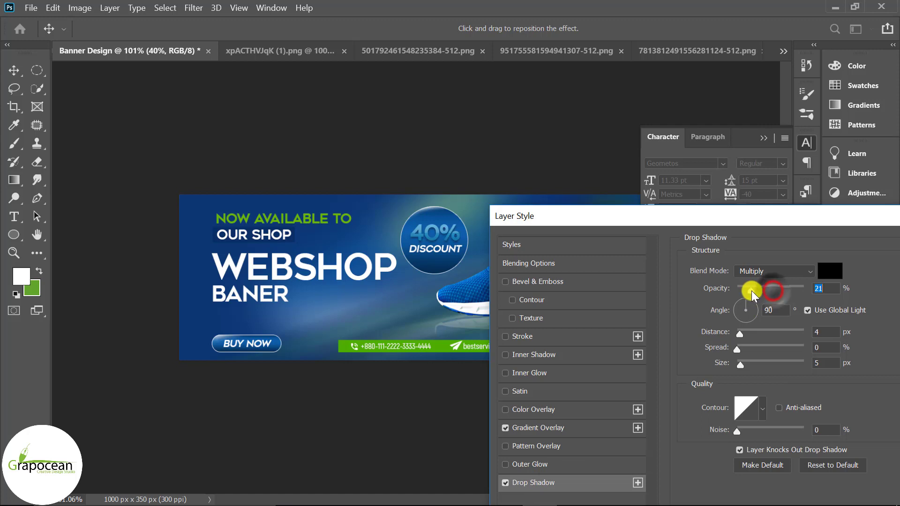
pyautogui.moveTo(752, 291); pyautogui.dragTo(748, 292)
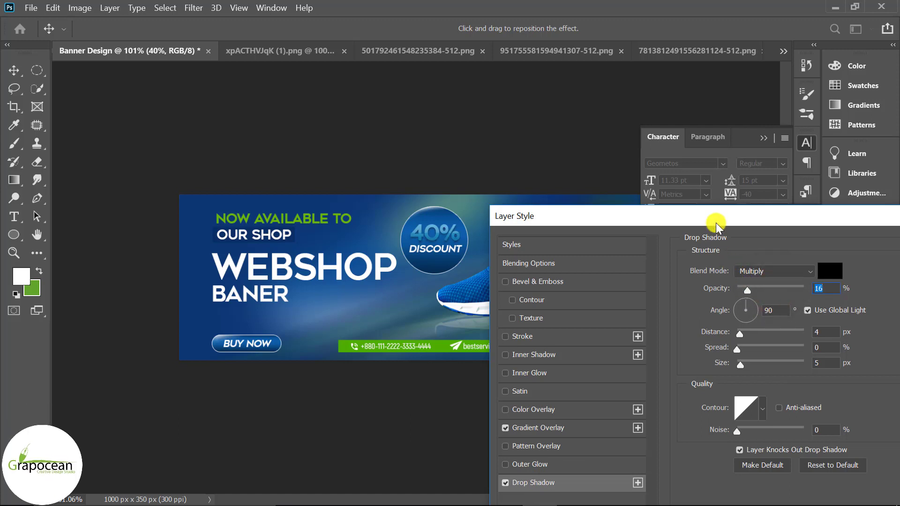
pyautogui.moveTo(716, 223); pyautogui.dragTo(308, 327)
pyautogui.click(592, 351)
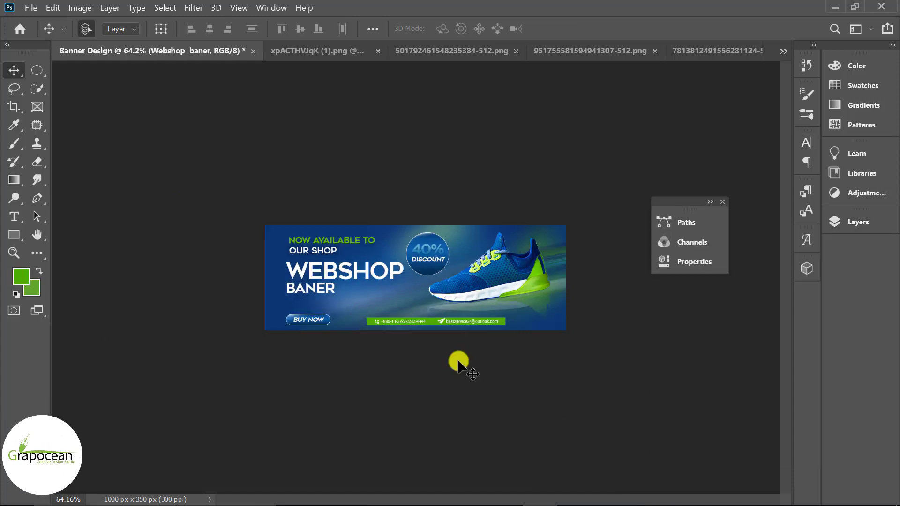
# Step: Switch to the Mixer Brush Tool with Layer 1 copy 4 selected
pyautogui.click(13, 144)
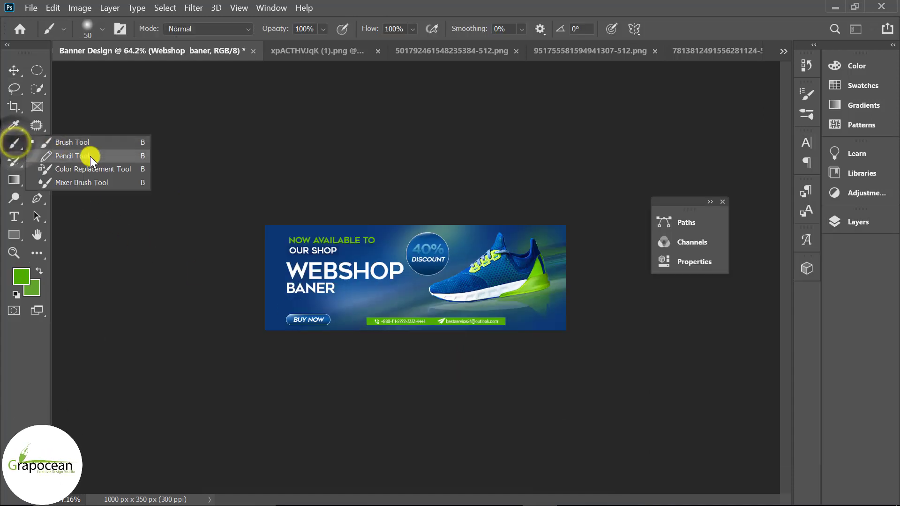
pyautogui.click(99, 180)
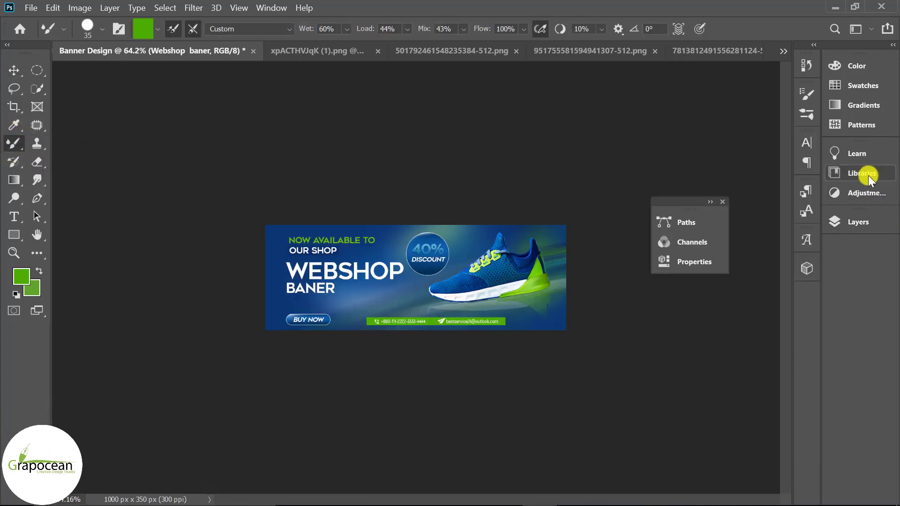
pyautogui.click(866, 222)
pyautogui.click(743, 339)
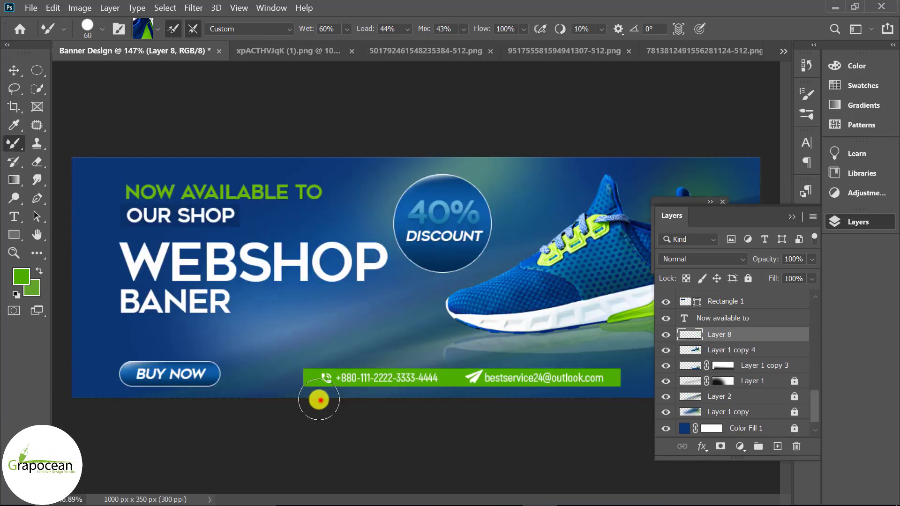
# Step: Paint a blue-green swirl up to the shoe heel on Layer 8 and move it below Layer 1 copy 3
pyautogui.moveTo(321, 396); pyautogui.dragTo(475, 298)
pyautogui.moveTo(502, 344)
pyautogui.mouseDown()
pyautogui.moveTo(548, 305)
pyautogui.moveTo(607, 323)
pyautogui.moveTo(636, 279)
pyautogui.mouseUp()
pyautogui.scroll(-2, 372, 338)
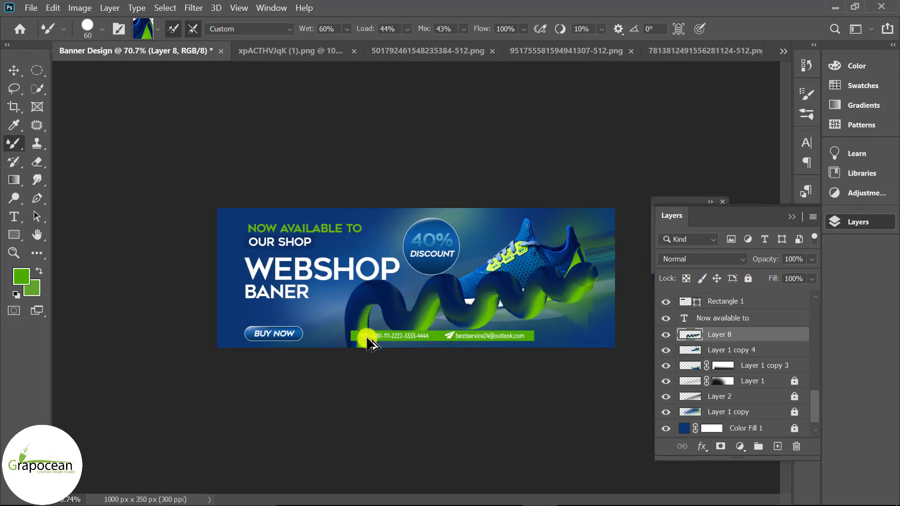
pyautogui.scroll(-1, 538, 378)
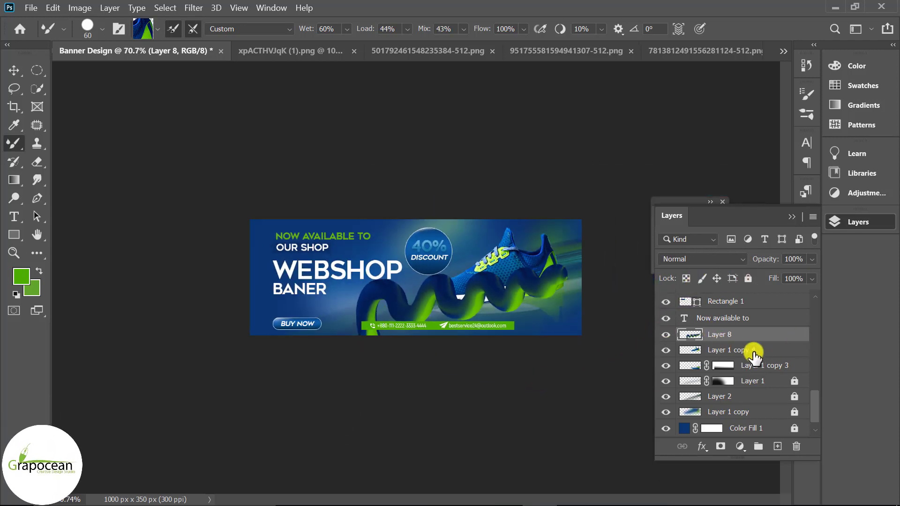
pyautogui.moveTo(766, 346); pyautogui.dragTo(756, 377)
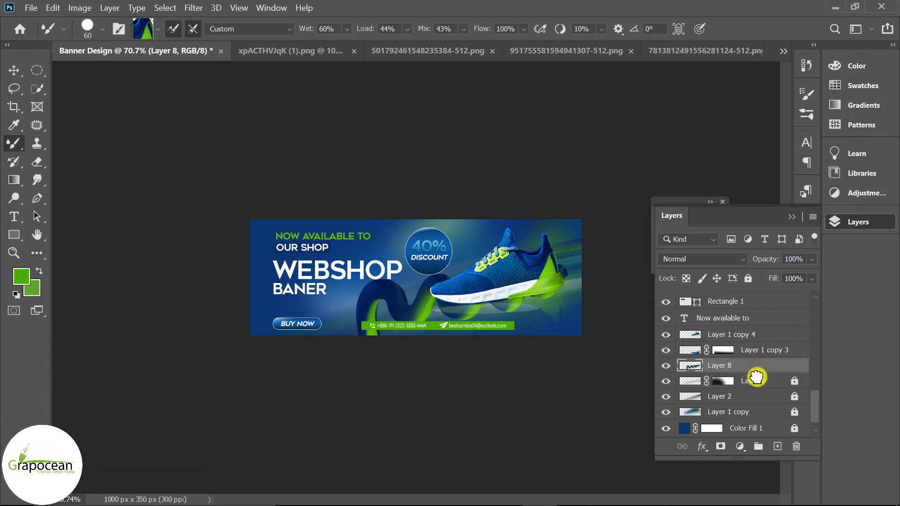